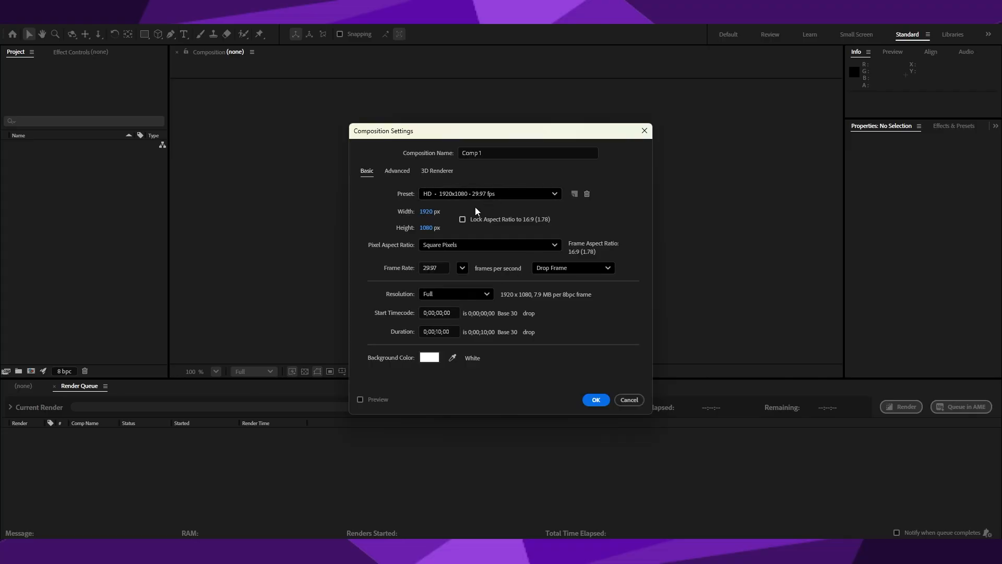
- Name the new composition "carrossel" and create it with the HD 1920x1080 29.97 fps preset
{"action": "left_click", "coordinate": [494, 152]}
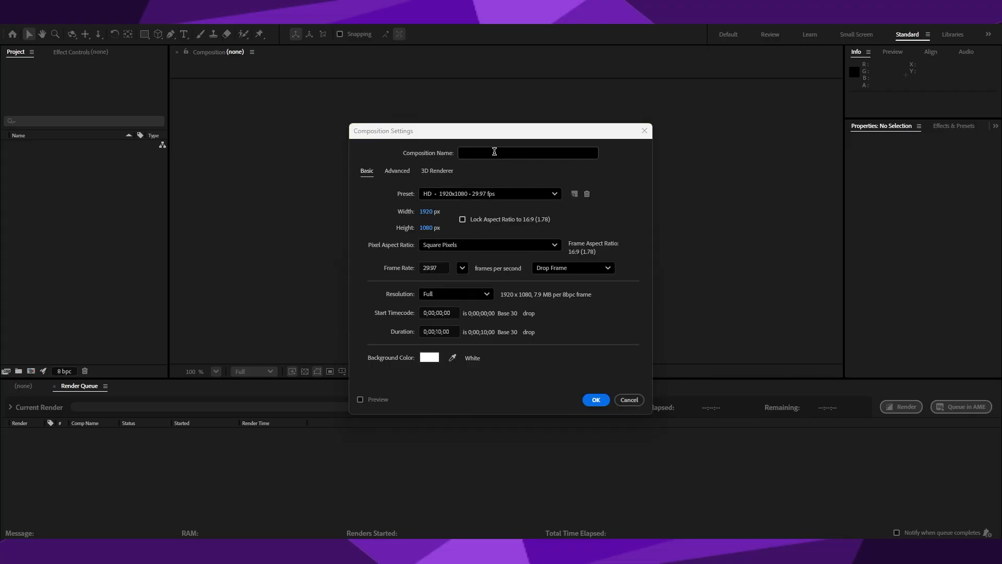
{"action": "key", "text": "BackSpace"}
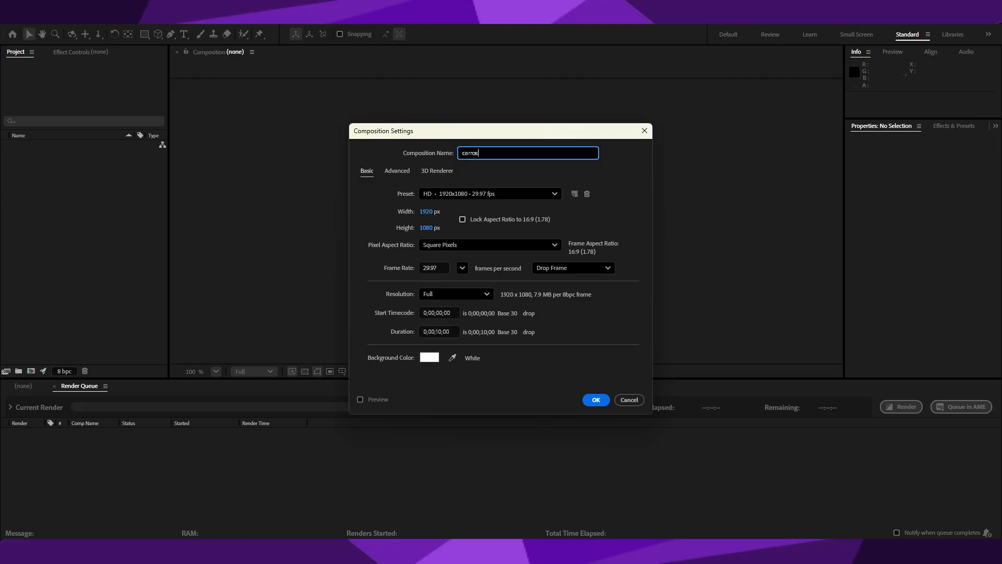
{"action": "left_click", "coordinate": [596, 399]}
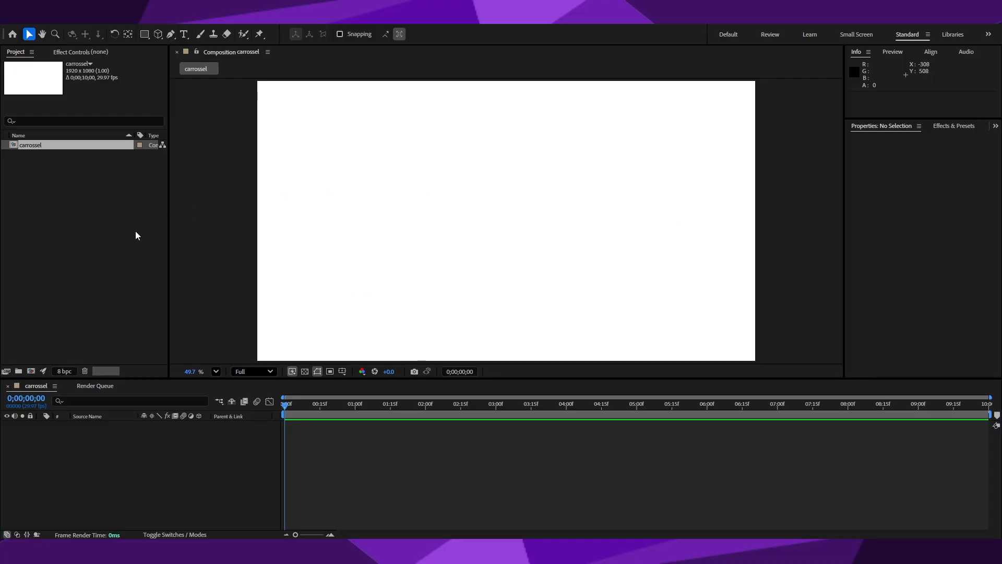
- Create a new project folder named Assets
{"action": "right_click", "coordinate": [85, 206]}
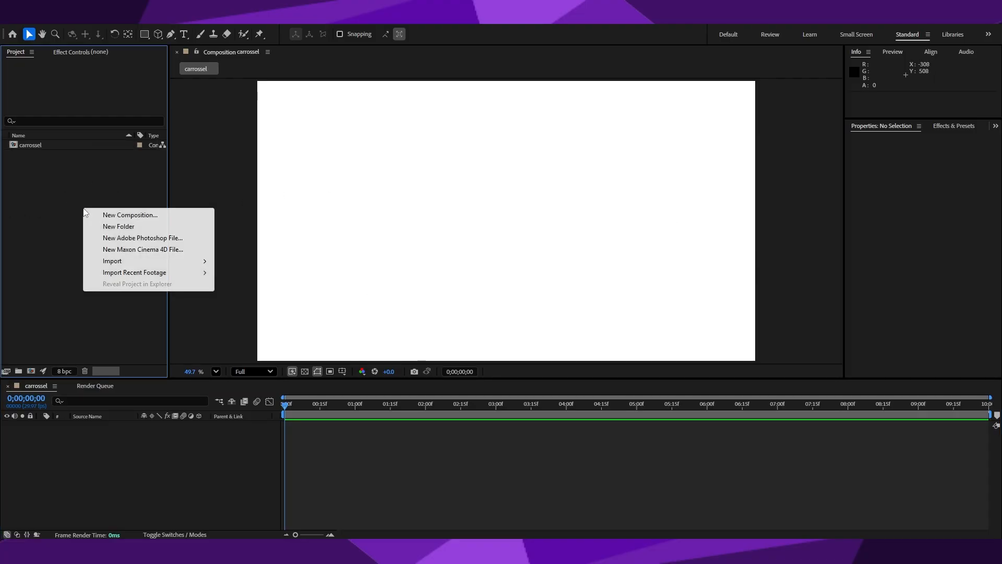
{"action": "left_click", "coordinate": [120, 232]}
{"action": "type", "text": "Asse"}
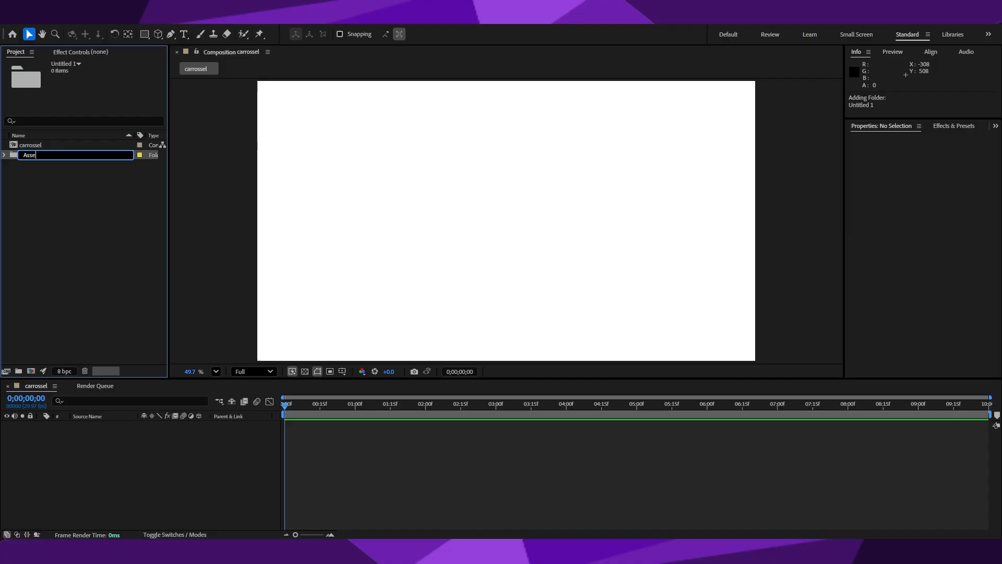
{"action": "type", "text": "ts"}
{"action": "key", "text": "Return"}
- Create a new project folder named Precomps
{"action": "right_click", "coordinate": [78, 226]}
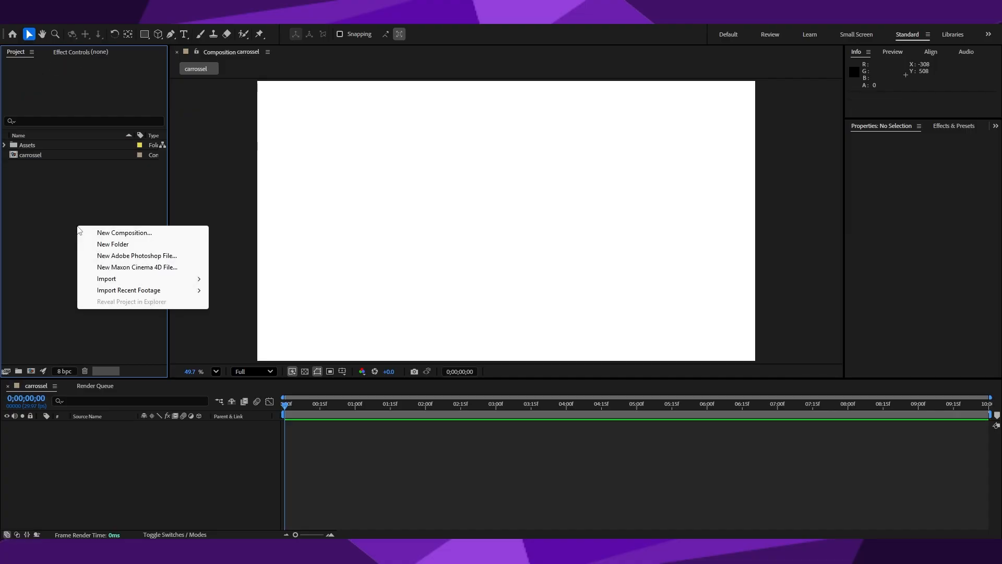
{"action": "left_click", "coordinate": [112, 244]}
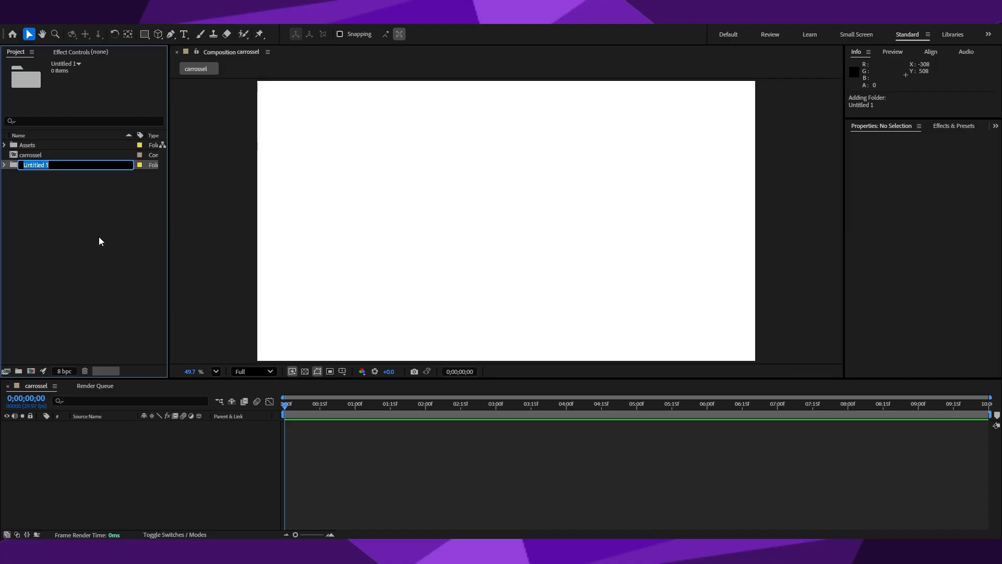
{"action": "type", "text": "Pr"}
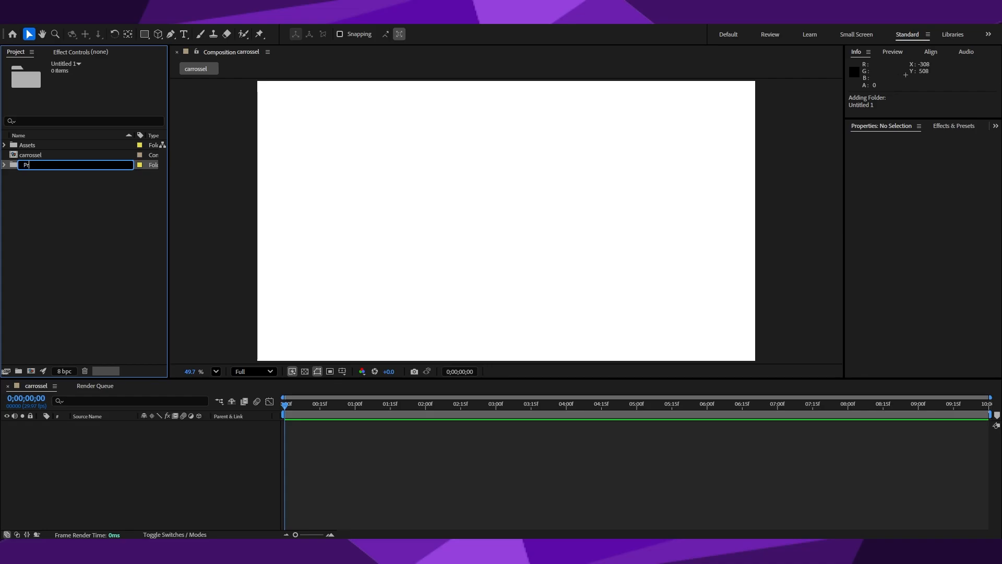
{"action": "type", "text": "ecomps"}
{"action": "key", "text": "Return"}
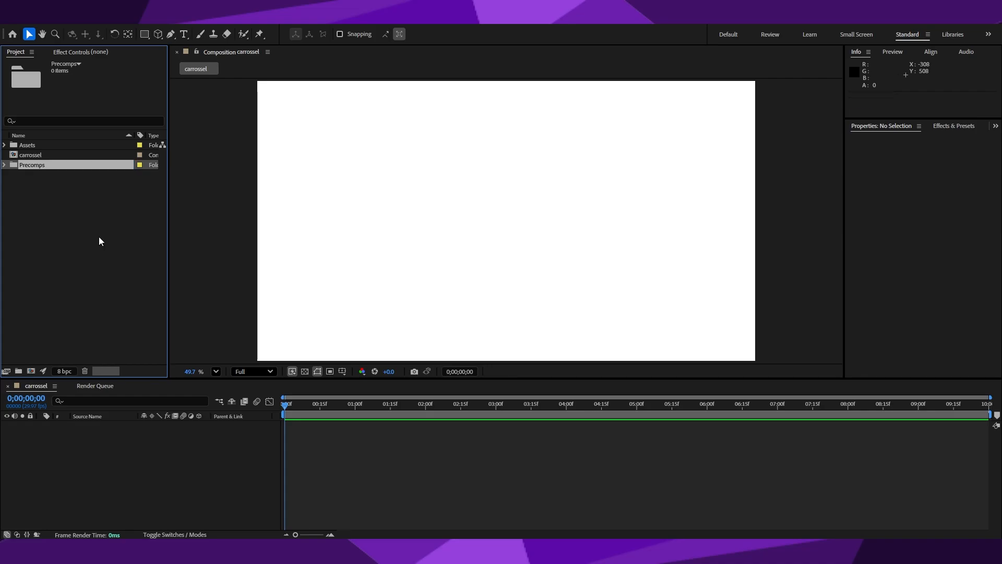
- Create a new project folder named Final and move the carrossel composition into it
{"action": "right_click", "coordinate": [99, 237]}
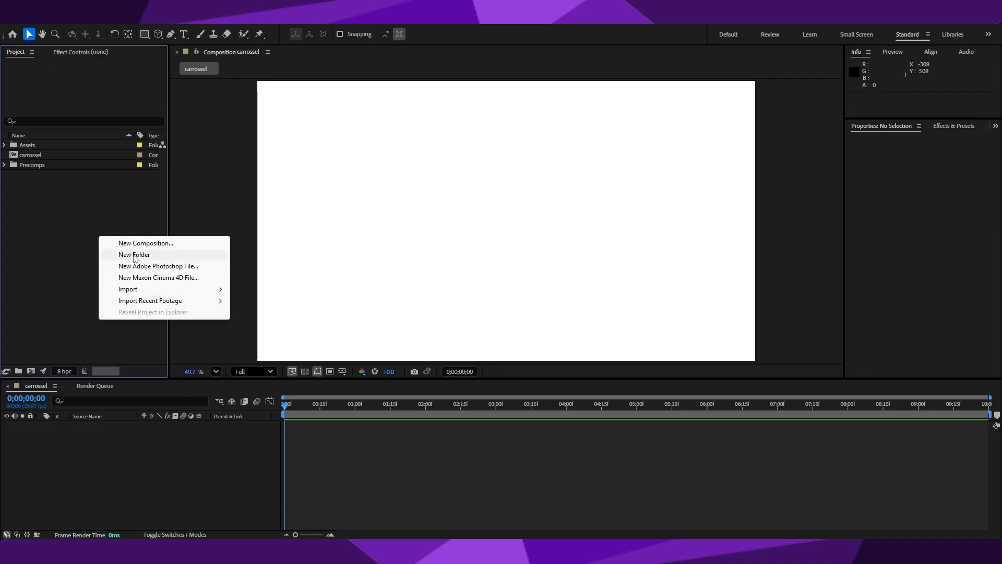
{"action": "left_click", "coordinate": [134, 256]}
{"action": "type", "text": "F"}
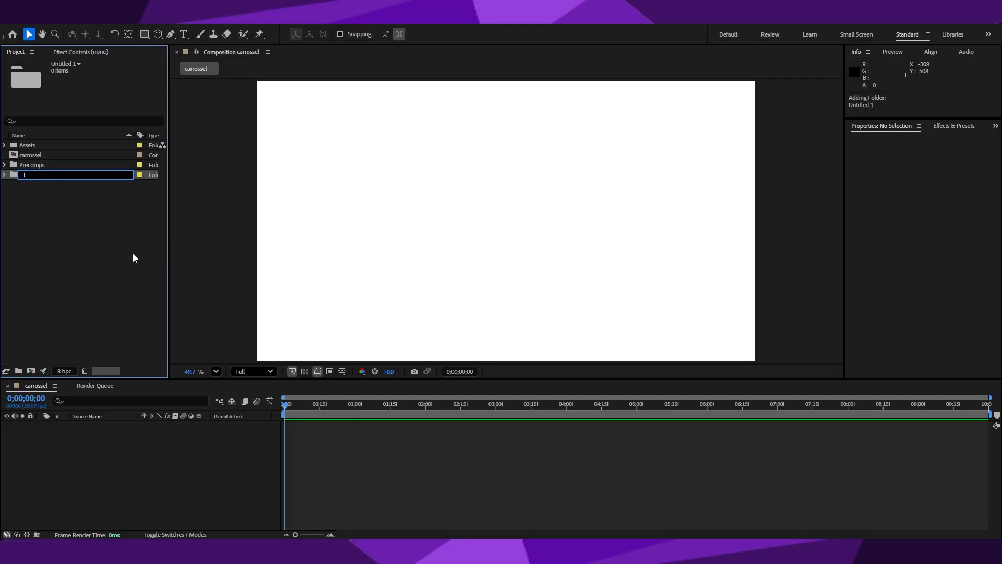
{"action": "type", "text": "irel"}
{"action": "key", "text": "Return"}
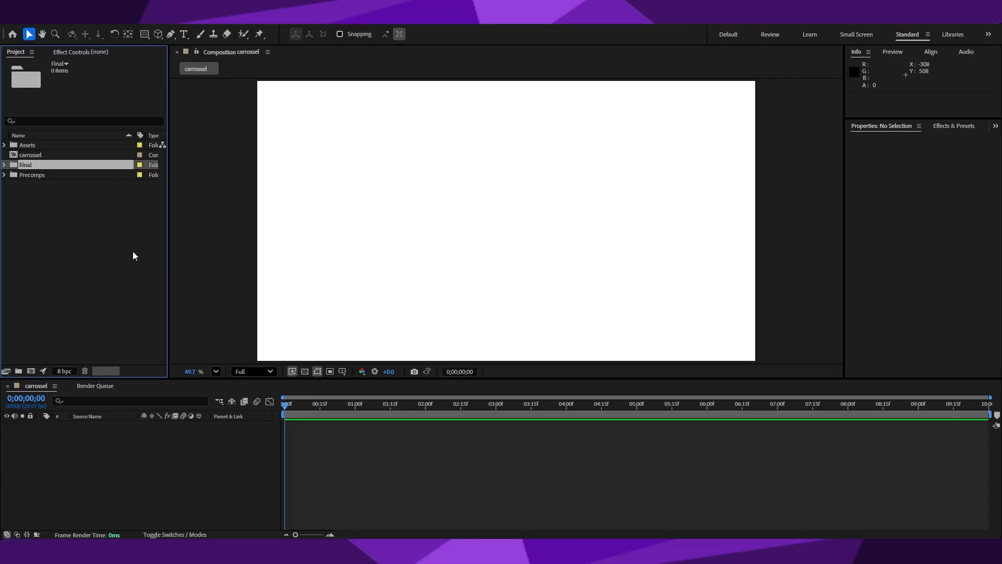
{"action": "left_click", "coordinate": [36, 155]}
{"action": "left_click_drag", "start_coordinate": [35, 156], "coordinate": [33, 164]}
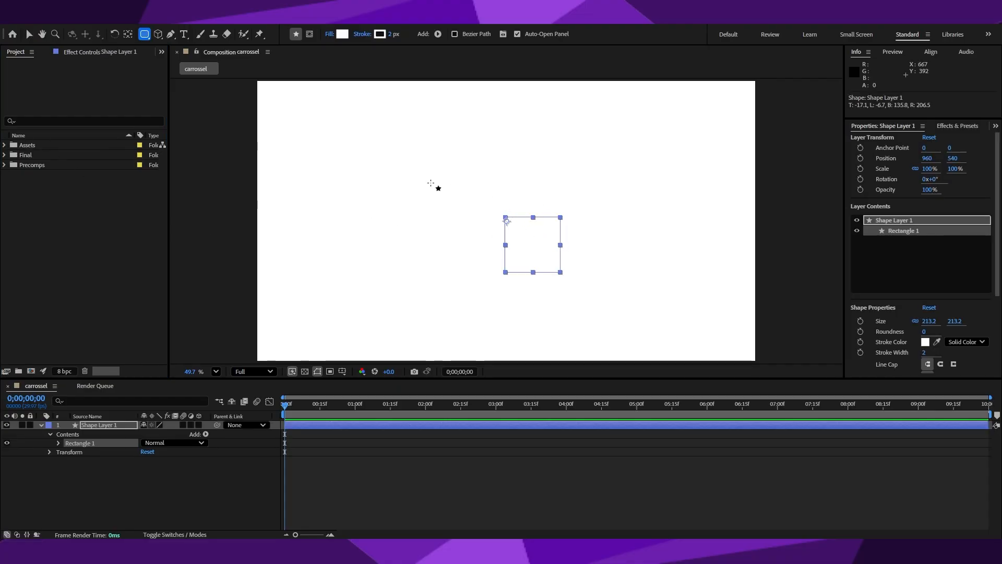
- Replace the plain square with a rounded square about 191 px wide, placed near the composition's centre
{"action": "left_click", "coordinate": [436, 186]}
{"action": "key", "text": "ctrl+z"}
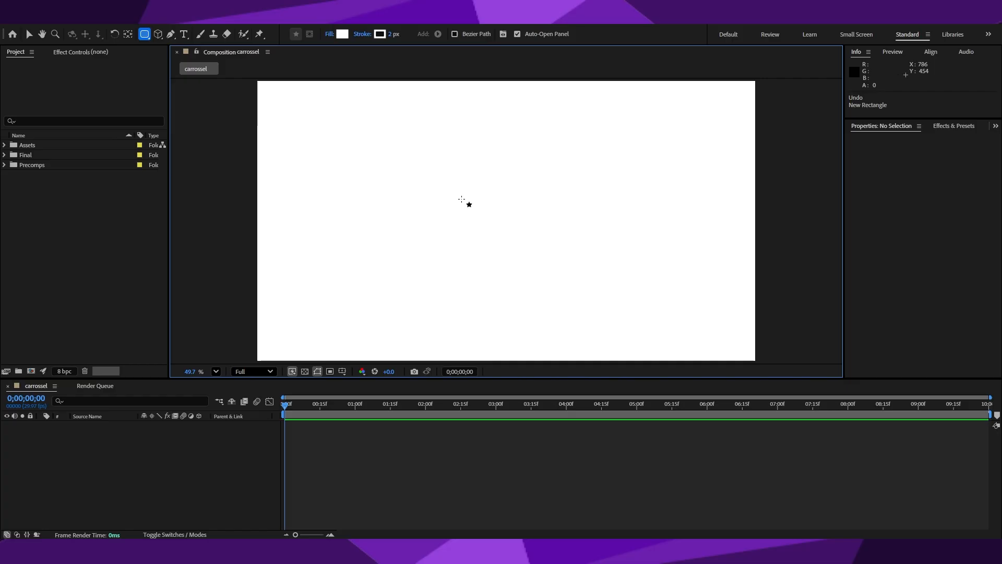
{"action": "left_click", "coordinate": [145, 34]}
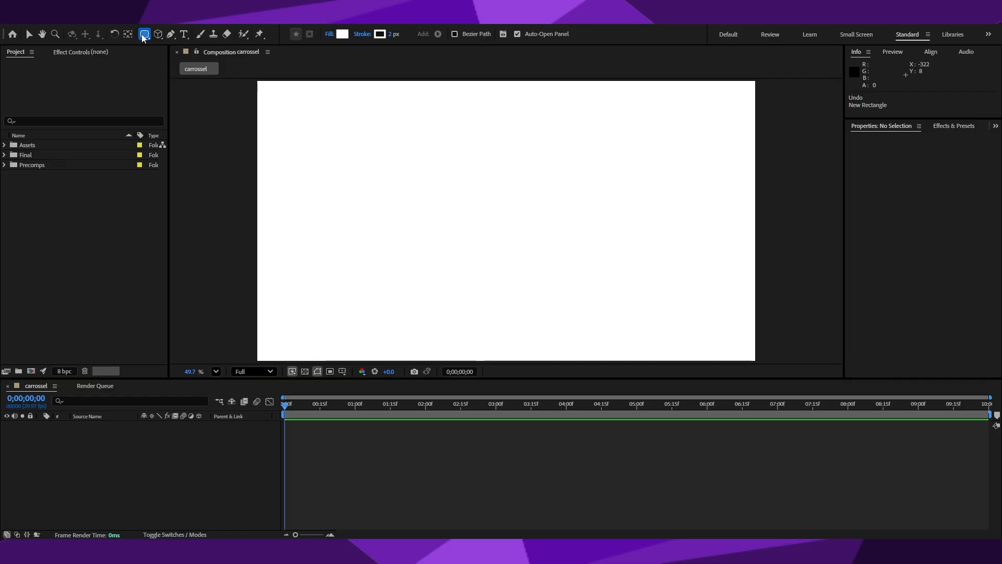
{"action": "left_click", "coordinate": [185, 37]}
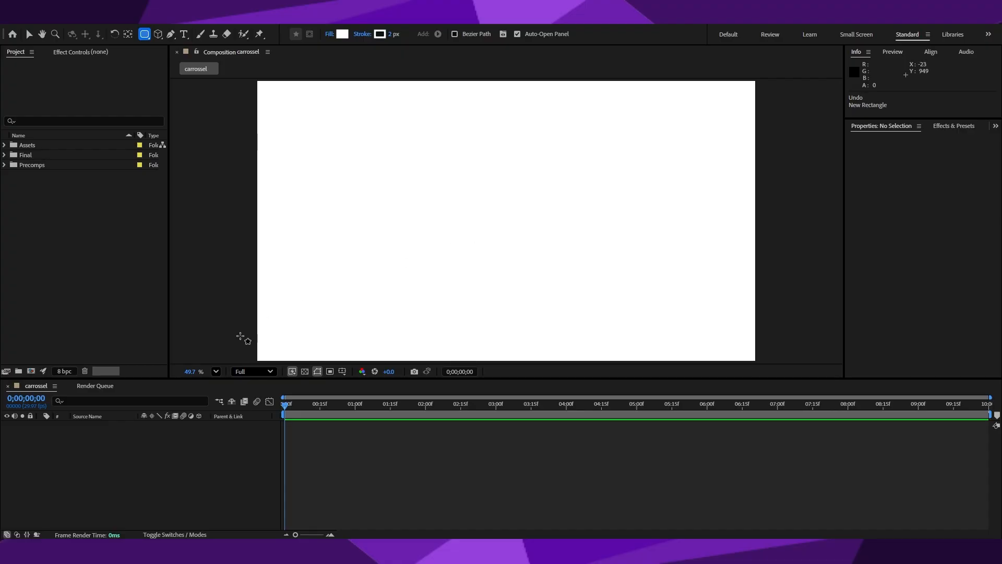
{"action": "left_click", "coordinate": [216, 372]}
{"action": "left_click", "coordinate": [233, 174]}
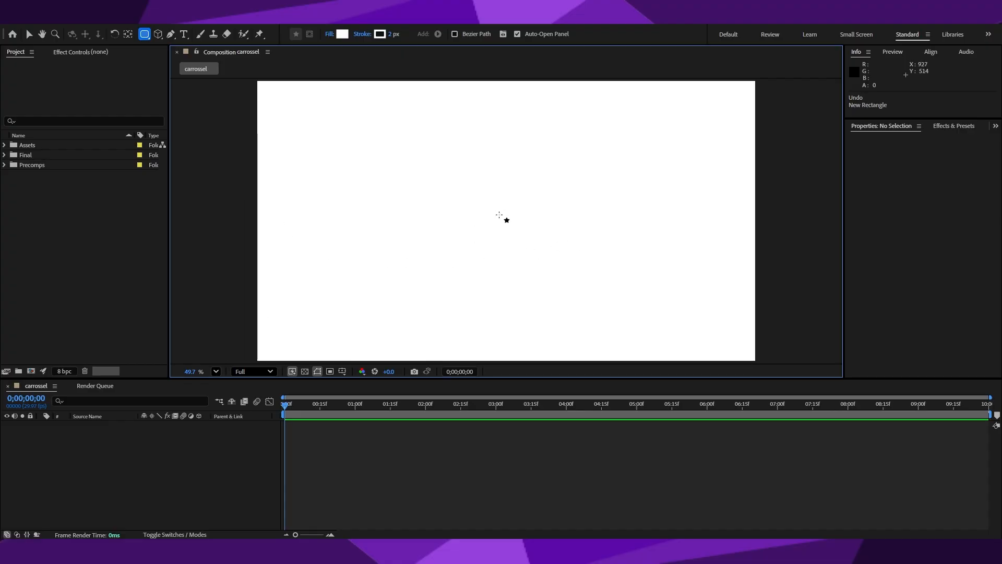
{"action": "left_click_drag", "start_coordinate": [502, 214], "coordinate": [551, 263]}
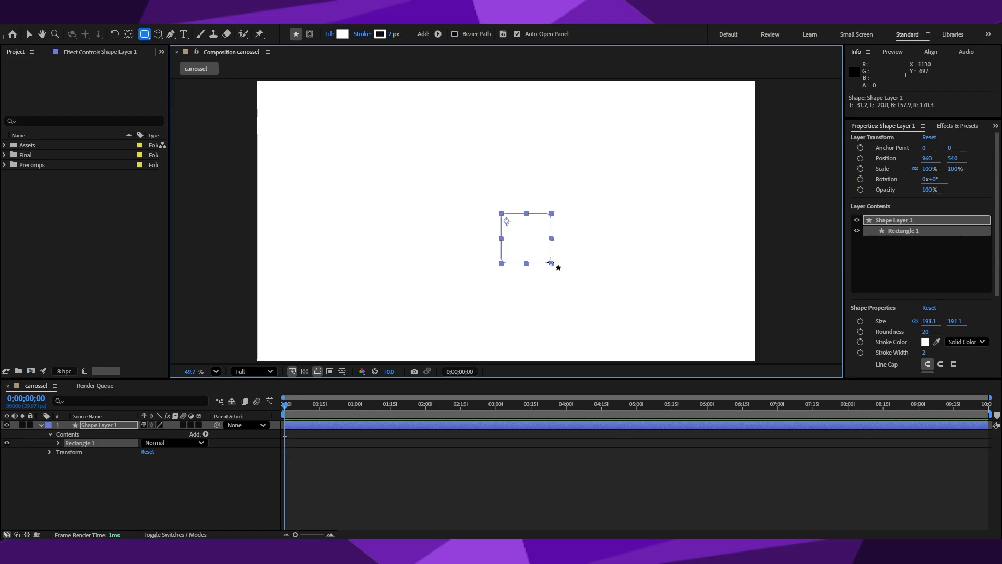
{"action": "key", "text": "v"}
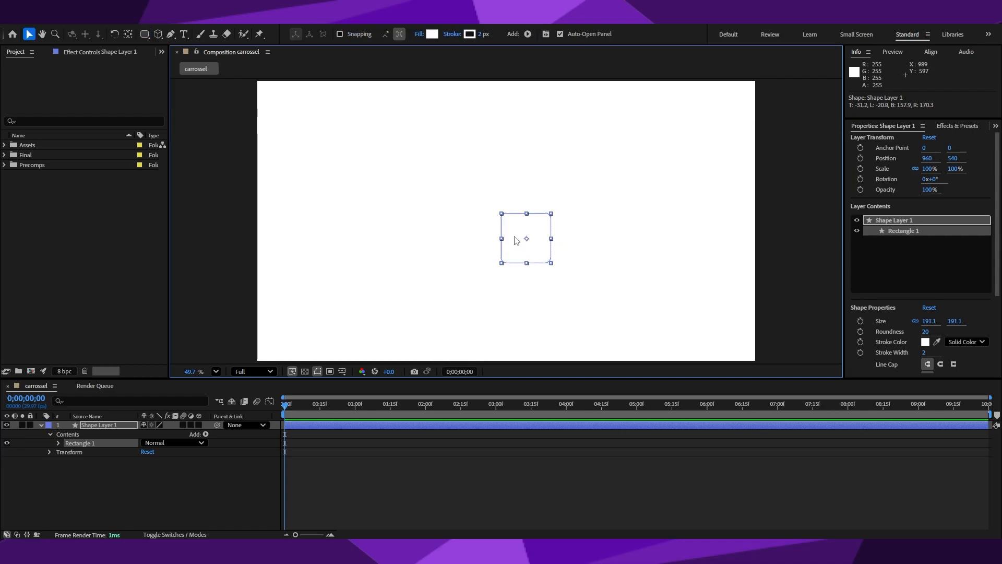
{"action": "left_click_drag", "start_coordinate": [534, 236], "coordinate": [506, 219]}
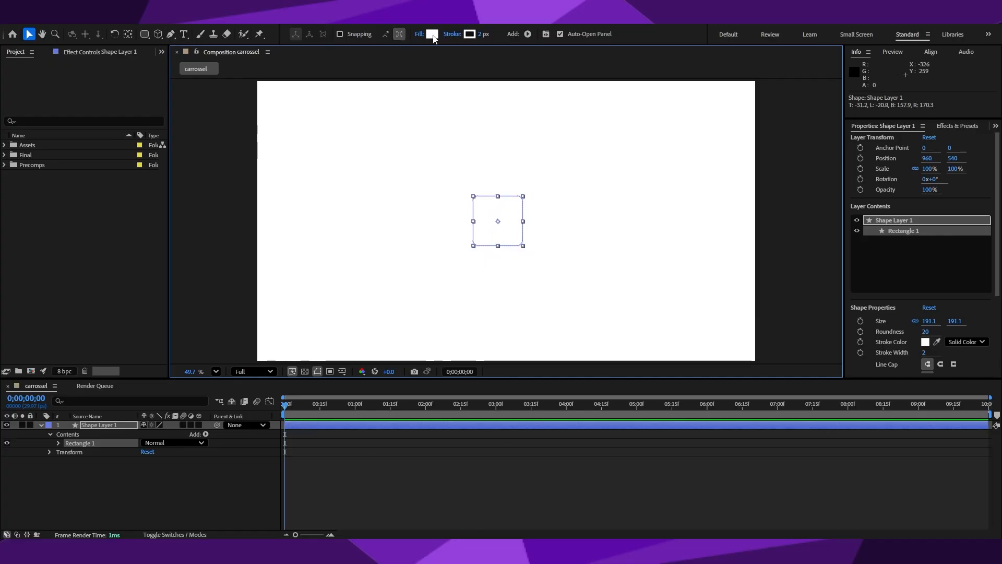
- Set the rounded square's fill colour to black (000000)
{"action": "left_click", "coordinate": [432, 35]}
{"action": "left_click_drag", "start_coordinate": [673, 240], "coordinate": [659, 413]}
{"action": "left_click", "coordinate": [887, 210]}
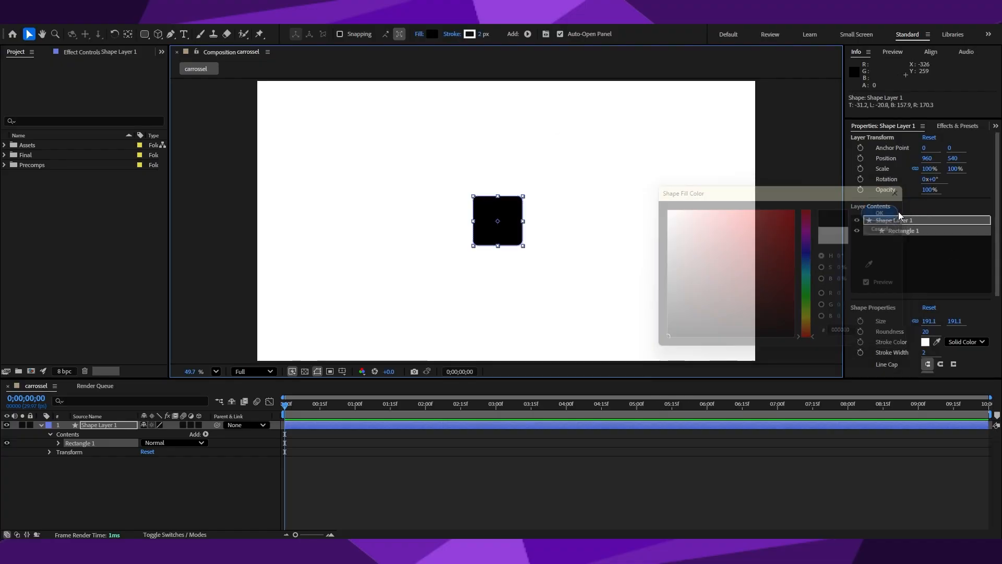
- Set the rounded square's stroke width to 3 px and its stroke type to None
{"action": "left_click", "coordinate": [470, 34]}
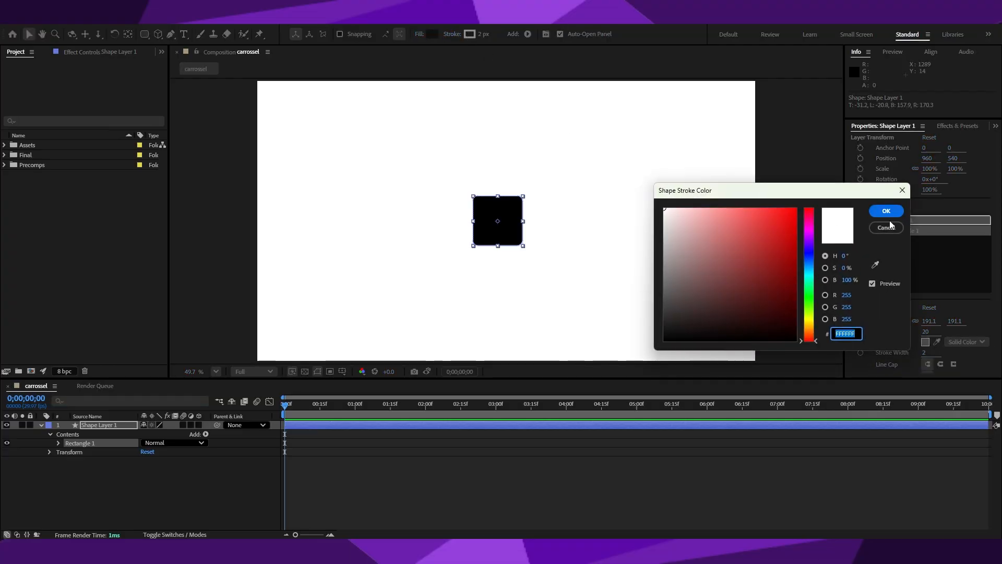
{"action": "left_click", "coordinate": [891, 226]}
{"action": "left_click", "coordinate": [482, 35]}
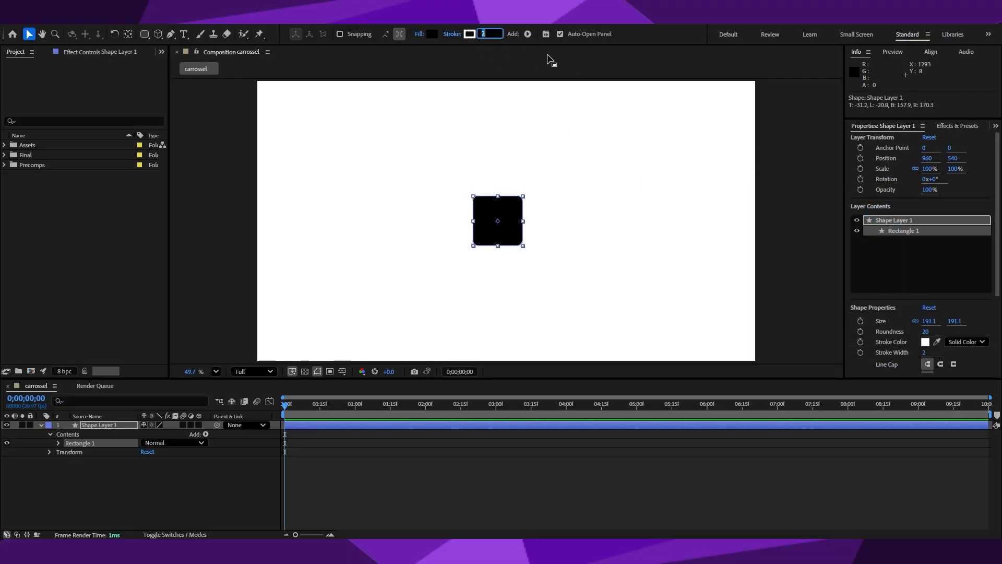
{"action": "type", "text": "3"}
{"action": "key", "text": "Return"}
{"action": "left_click", "coordinate": [452, 34]}
{"action": "left_click", "coordinate": [446, 248]}
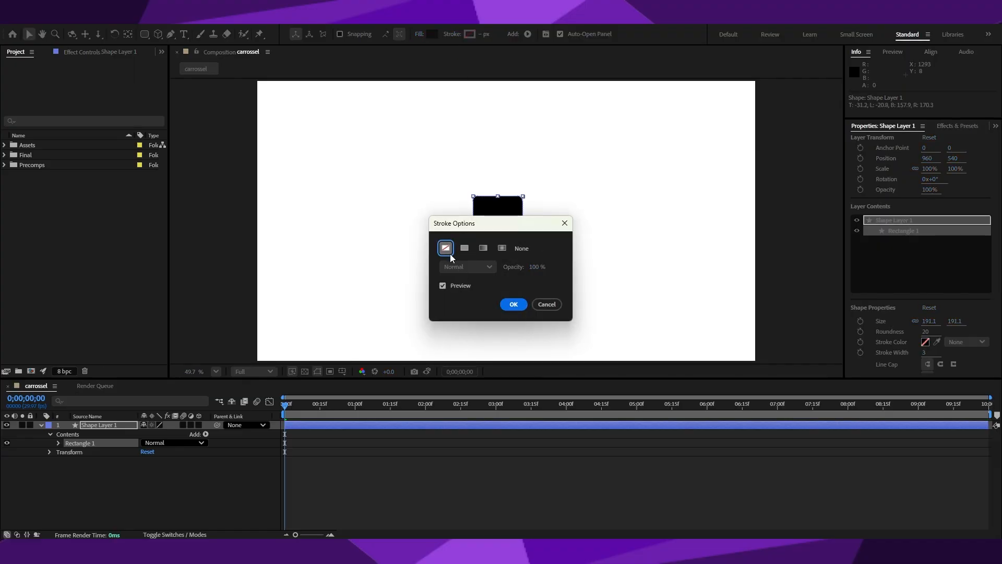
{"action": "left_click", "coordinate": [513, 306]}
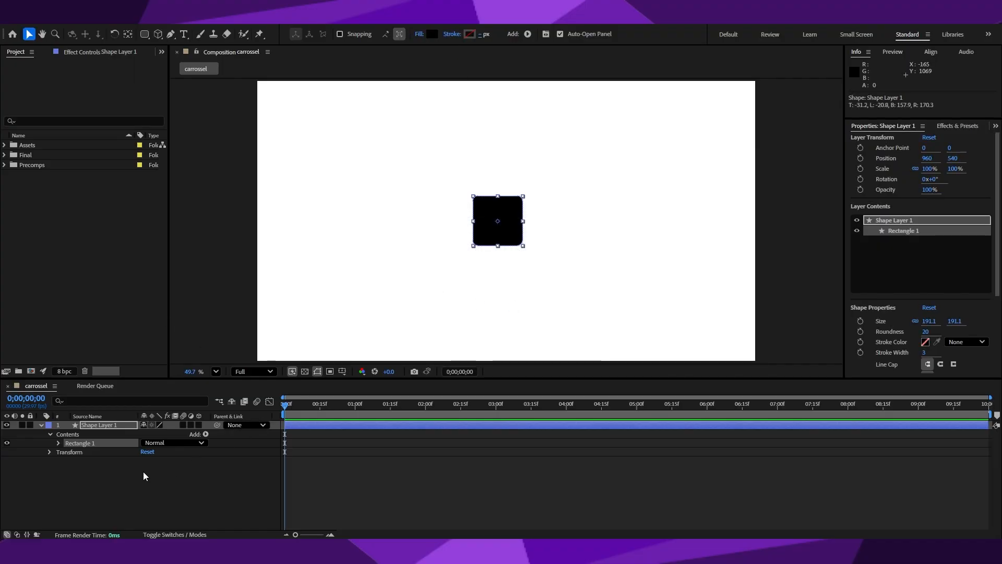
- Deselect the shape layer and collapse its properties in the timeline
{"action": "left_click", "coordinate": [131, 491]}
{"action": "left_click", "coordinate": [49, 434]}
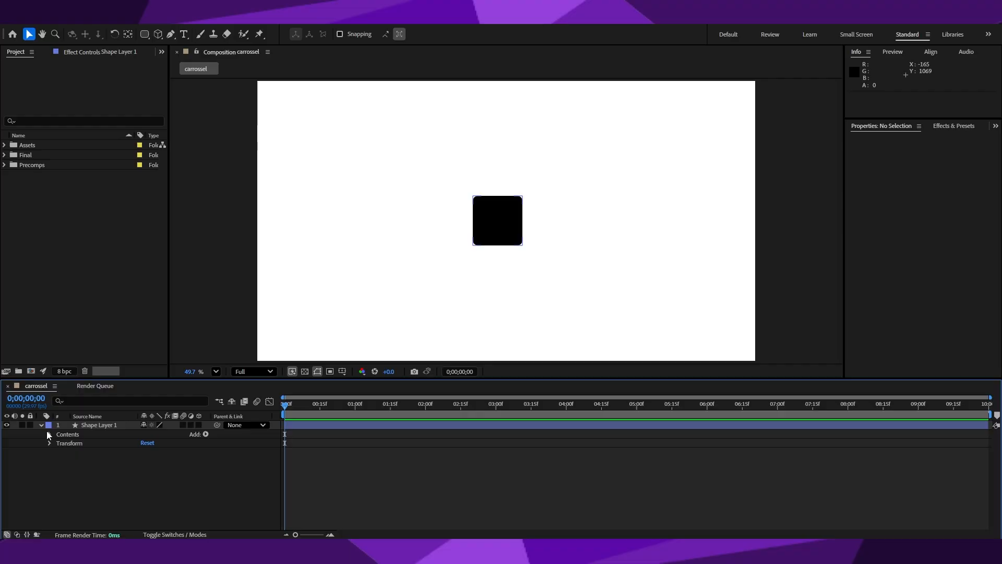
{"action": "left_click", "coordinate": [40, 425]}
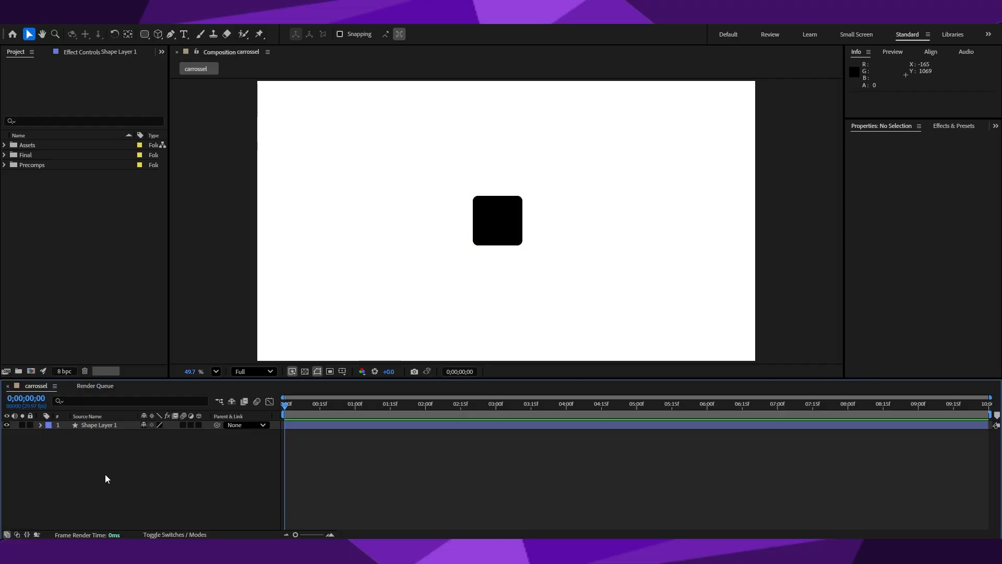
- Move the square's layer to about 976, 530 and centre its anchor point on the square
{"action": "left_click", "coordinate": [495, 220]}
{"action": "left_click", "coordinate": [155, 516]}
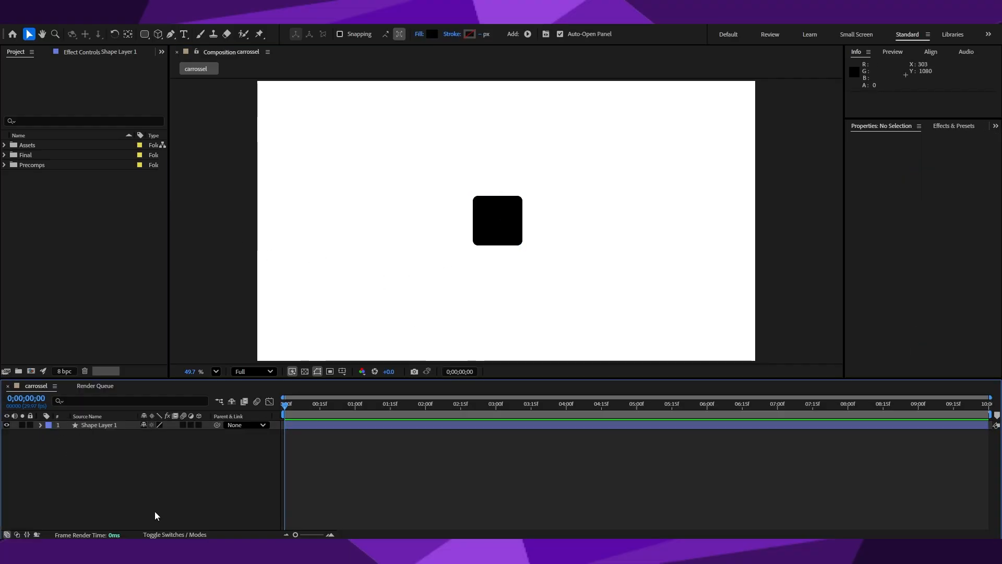
{"action": "left_click", "coordinate": [506, 223]}
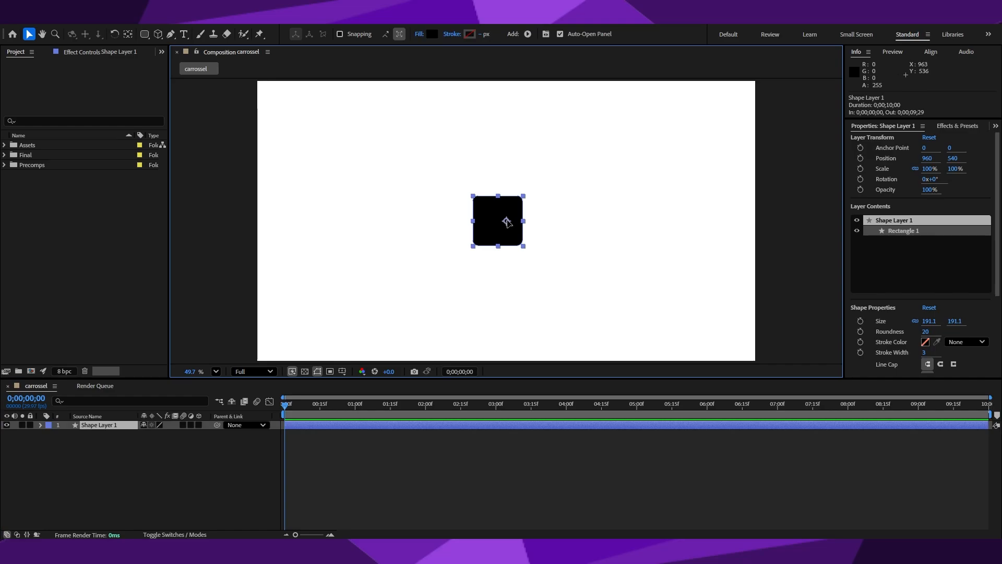
{"action": "mouse_move", "coordinate": [507, 223]}
{"action": "left_mouse_down"}
{"action": "mouse_move", "coordinate": [522, 217]}
{"action": "mouse_move", "coordinate": [511, 220]}
{"action": "left_mouse_up"}
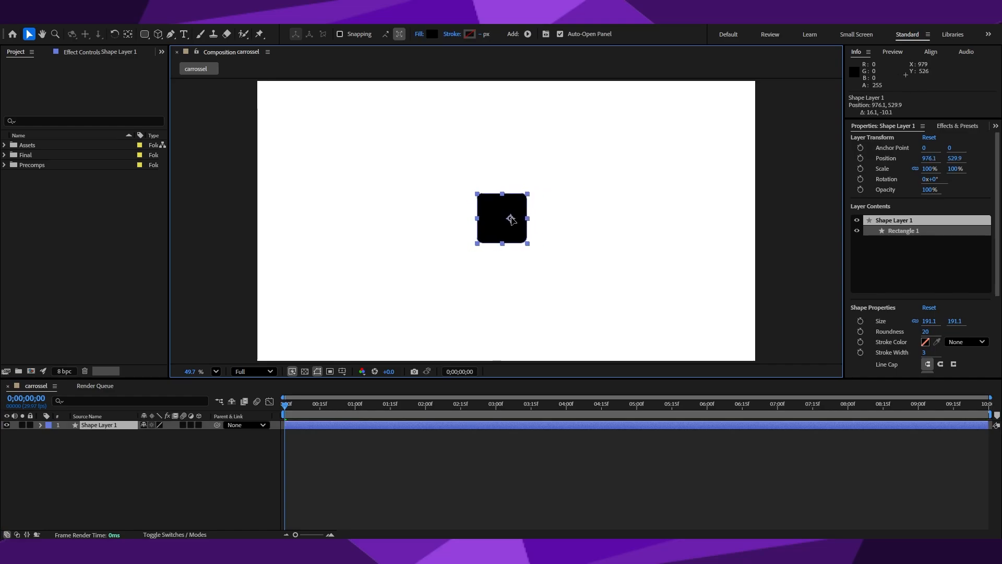
{"action": "left_click", "coordinate": [129, 34]}
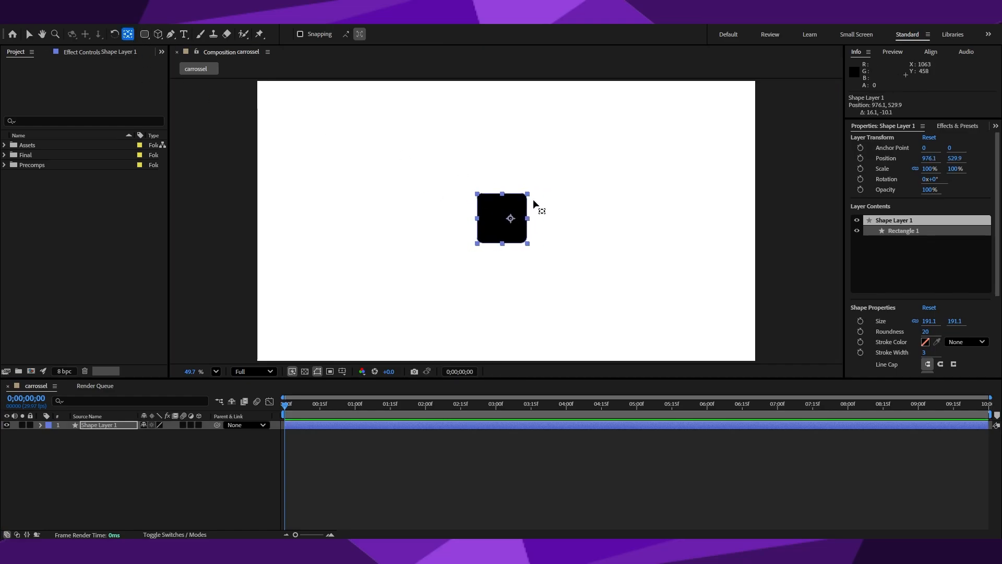
{"action": "key", "text": "ctrl+alt+Home"}
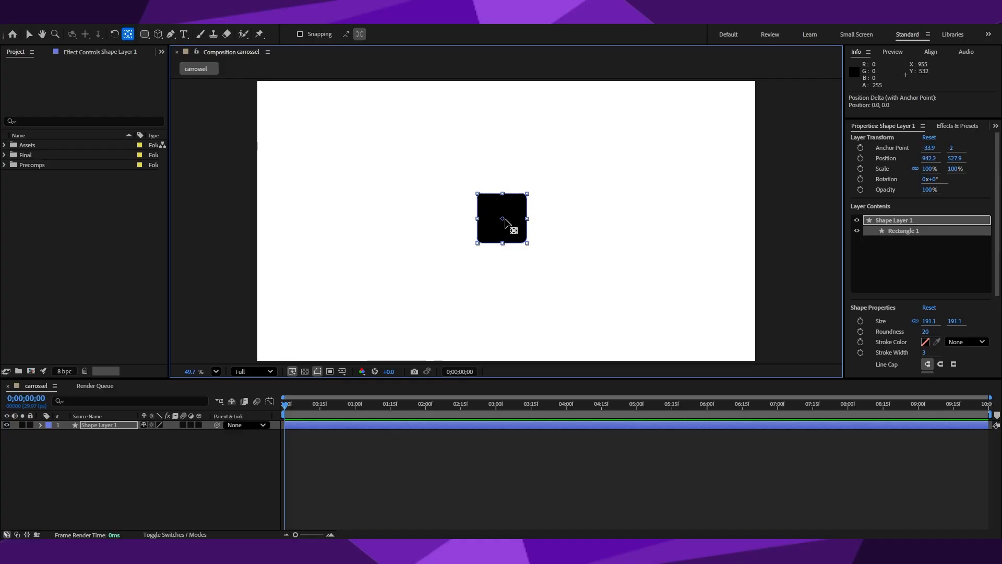
{"action": "left_click", "coordinate": [492, 490]}
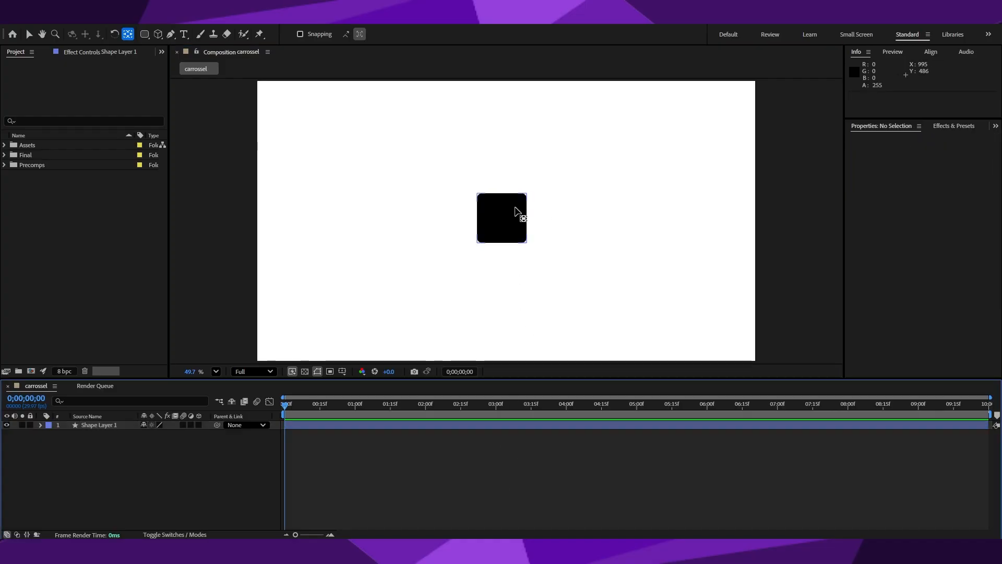
- Shift the square's anchor point towards its lower-right corner and bring it back to the square's middle
{"action": "left_click", "coordinate": [502, 222]}
{"action": "left_click_drag", "start_coordinate": [502, 223], "coordinate": [516, 233]}
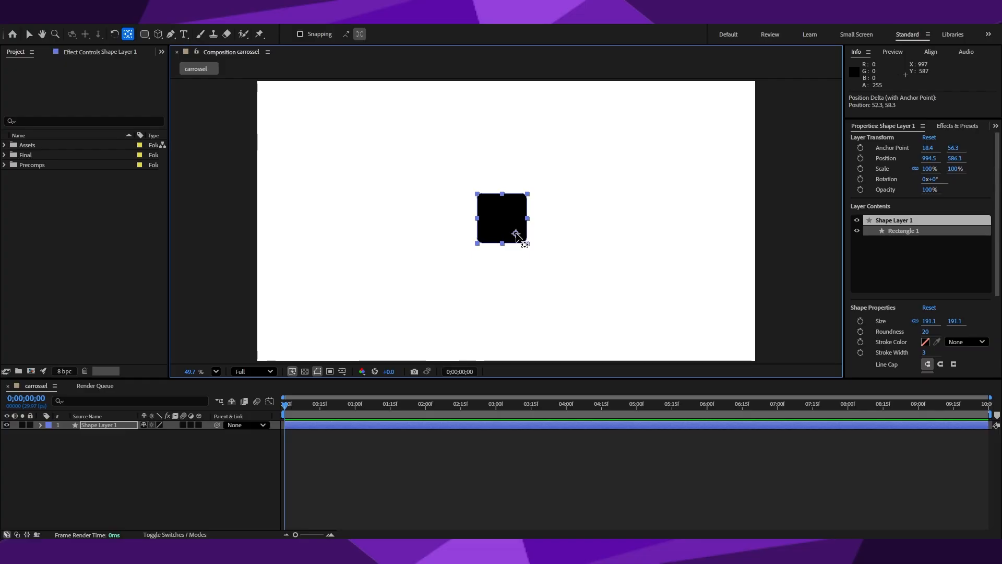
{"action": "left_click_drag", "start_coordinate": [515, 235], "coordinate": [514, 229]}
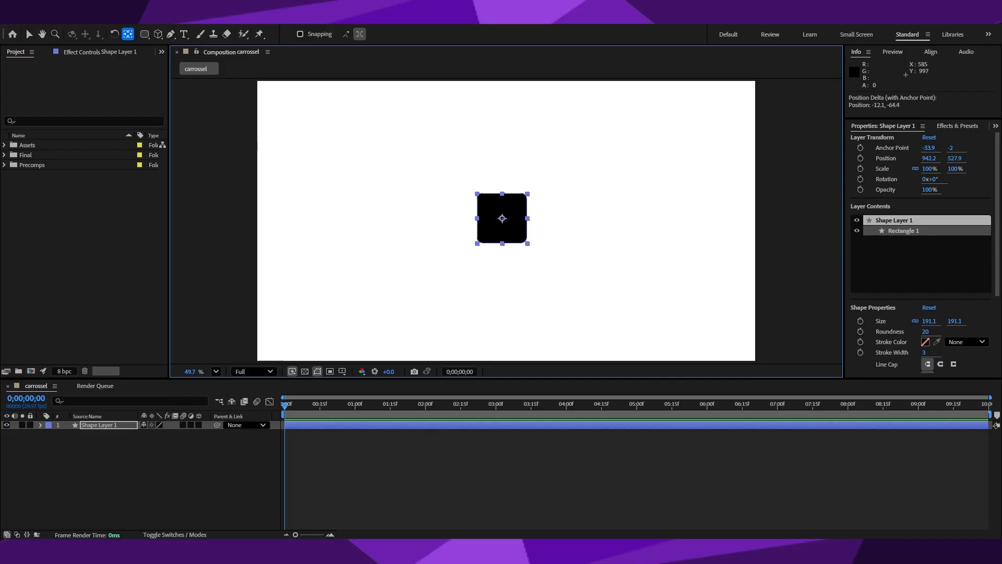
- Import the images 1.jpg to 10.jpg into the Assets folder and expand the Final folder
{"action": "left_click", "coordinate": [199, 488]}
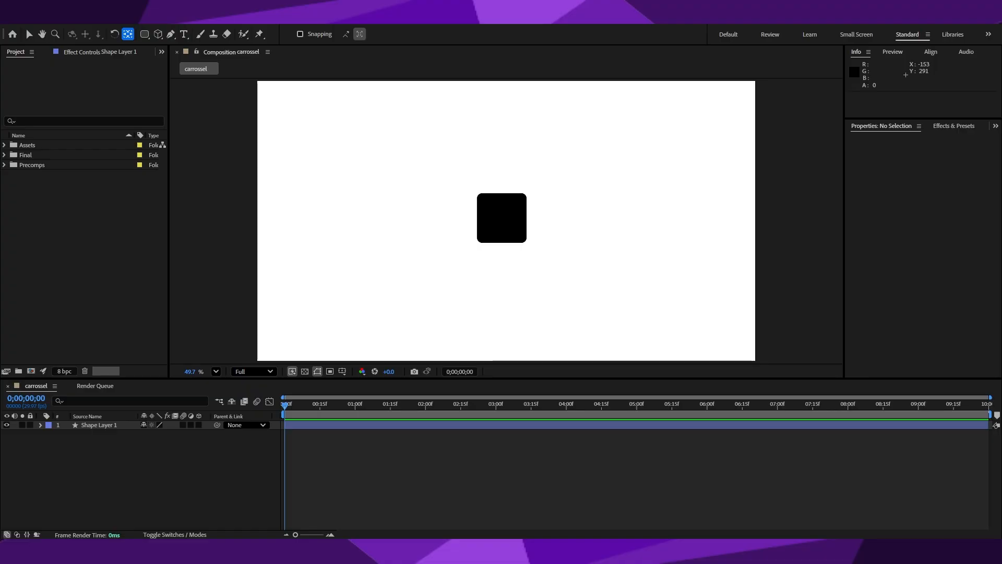
{"action": "left_click_drag", "start_coordinate": [54, 102], "coordinate": [37, 146]}
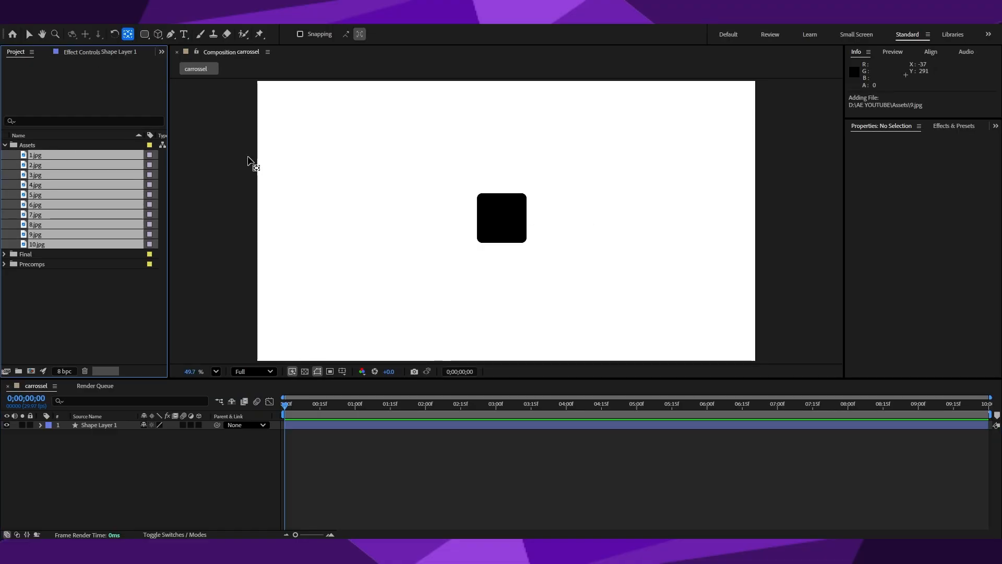
{"action": "left_click", "coordinate": [80, 340]}
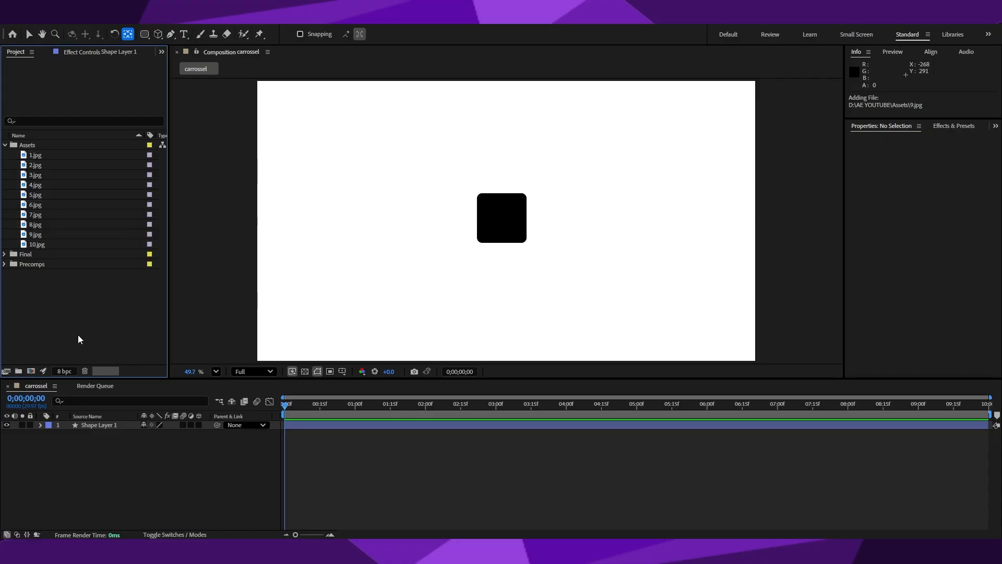
{"action": "left_click", "coordinate": [5, 146]}
{"action": "left_click", "coordinate": [5, 146]}
{"action": "left_click", "coordinate": [5, 255]}
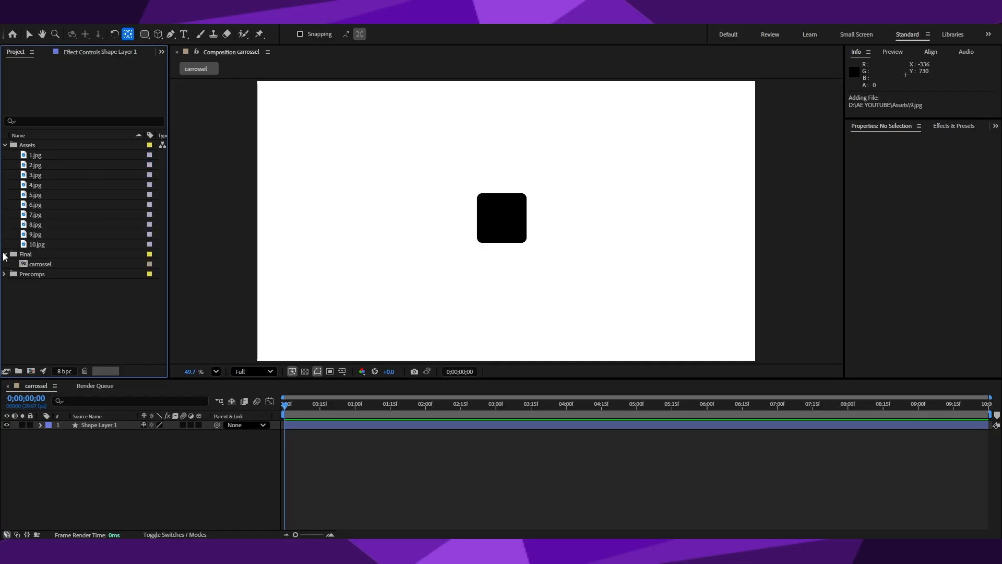
- Add 1.jpg above the shape layer in the carrossel composition and scale it down to about 7.3%
{"action": "left_click", "coordinate": [40, 156]}
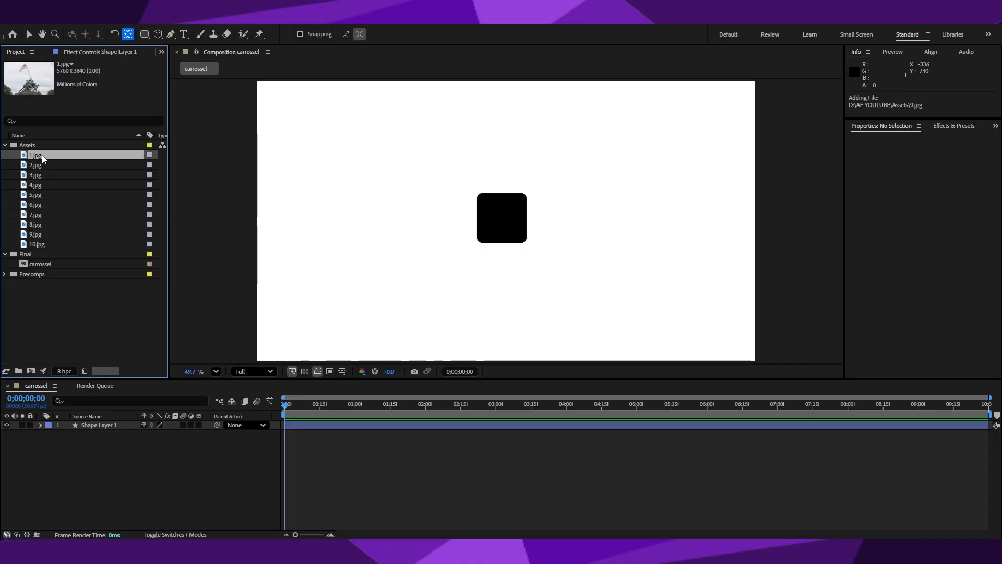
{"action": "left_click_drag", "start_coordinate": [39, 156], "coordinate": [80, 423]}
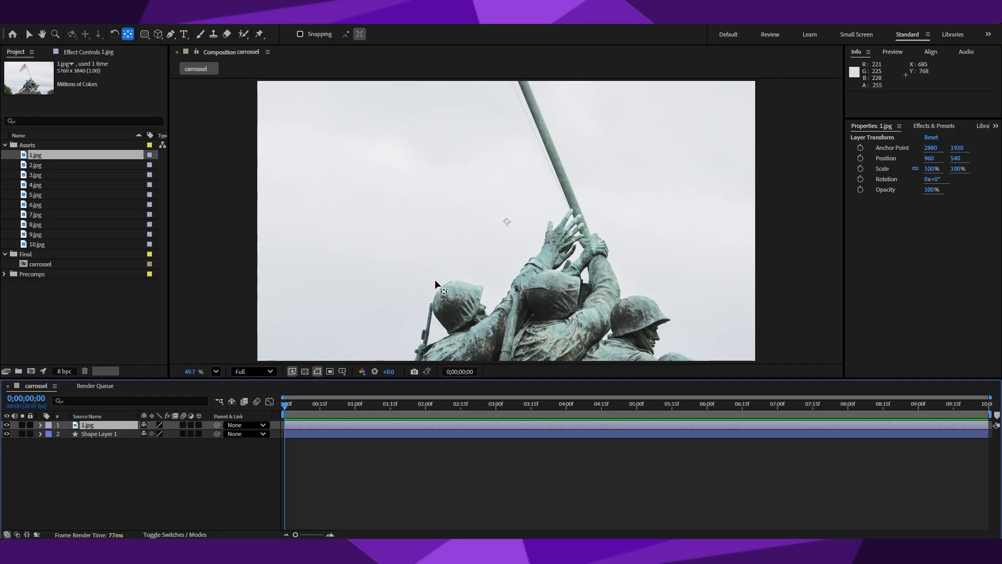
{"action": "scroll", "coordinate": [437, 284], "scroll_direction": "down", "scroll_amount": 10}
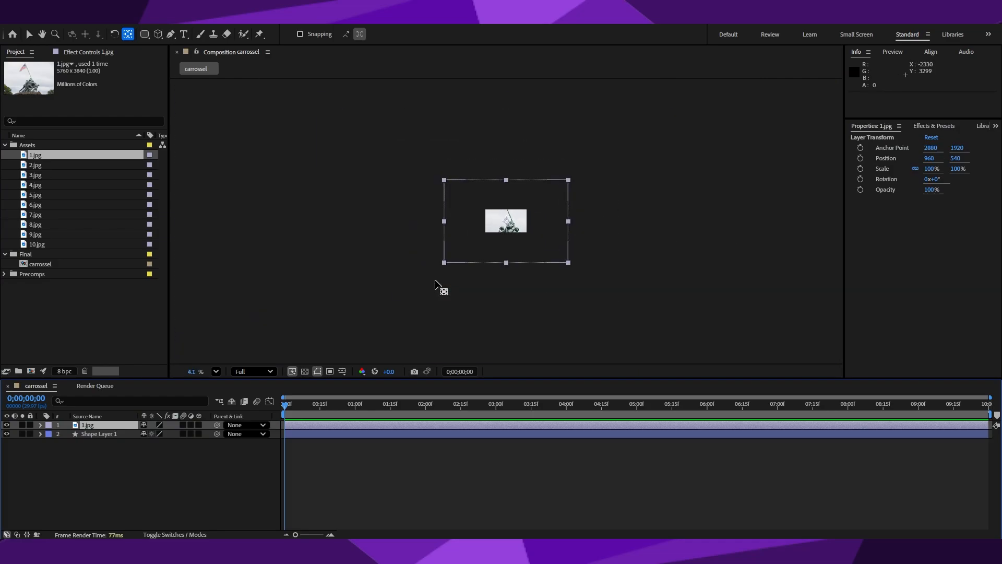
{"action": "left_click", "coordinate": [446, 185]}
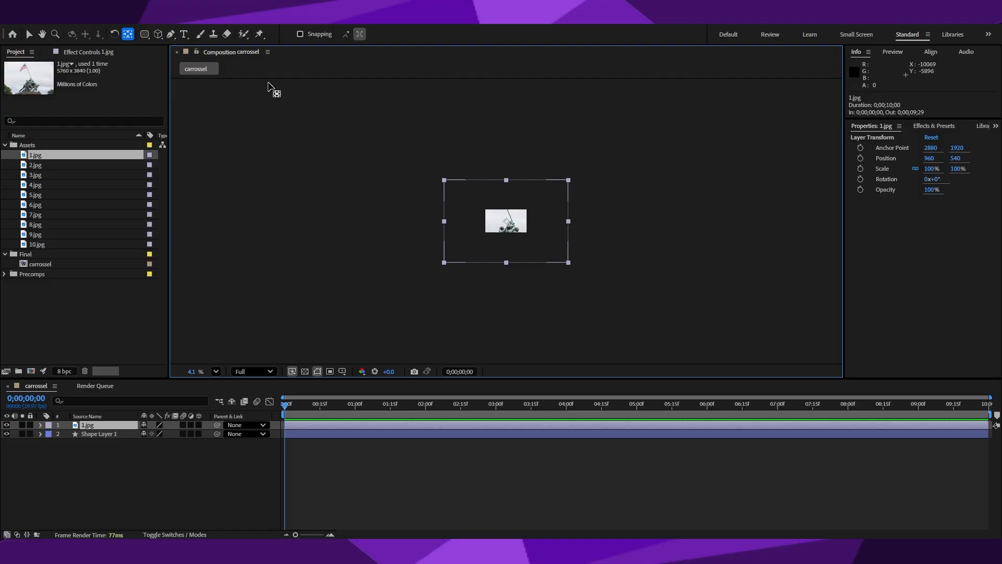
{"action": "key", "text": "v"}
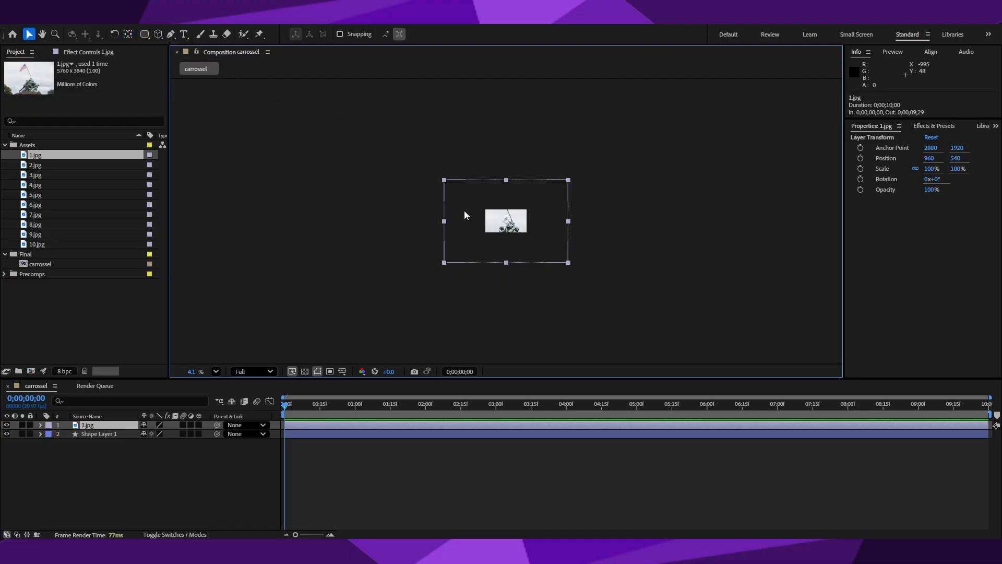
{"action": "left_click_drag", "start_coordinate": [444, 181], "coordinate": [501, 218]}
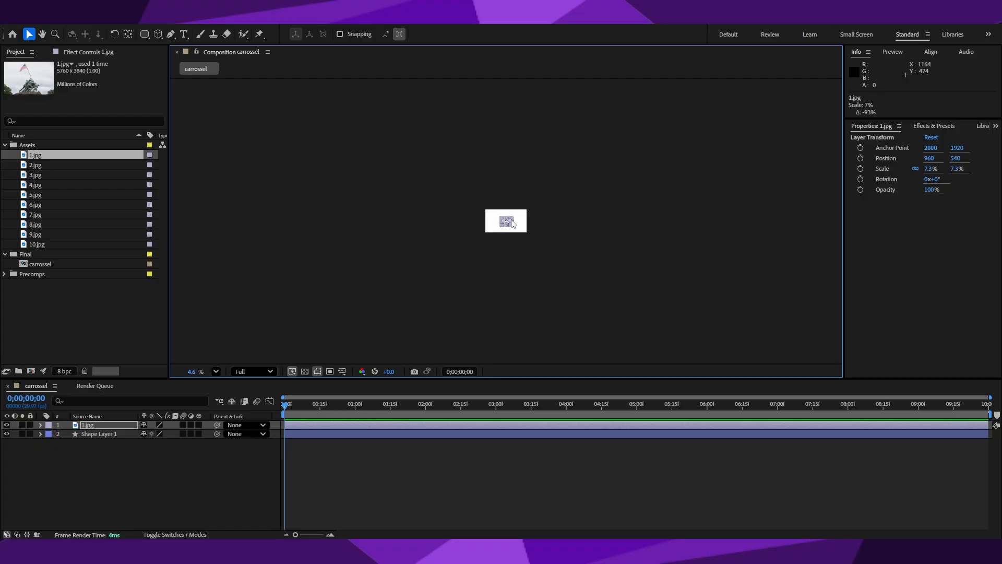
{"action": "scroll", "coordinate": [511, 220], "scroll_direction": "up", "scroll_amount": 10}
{"action": "scroll", "coordinate": [511, 219], "scroll_direction": "down", "scroll_amount": 2}
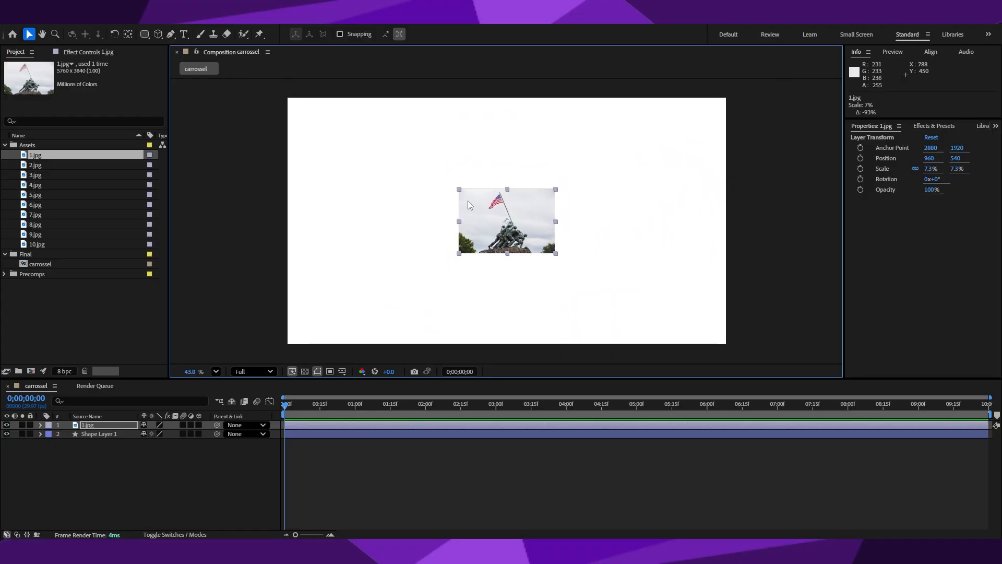
- Place 1.jpg over the square at about 939.4, 528.6 and scale it to about 5.2% so it covers the square
{"action": "left_click_drag", "start_coordinate": [459, 190], "coordinate": [480, 214]}
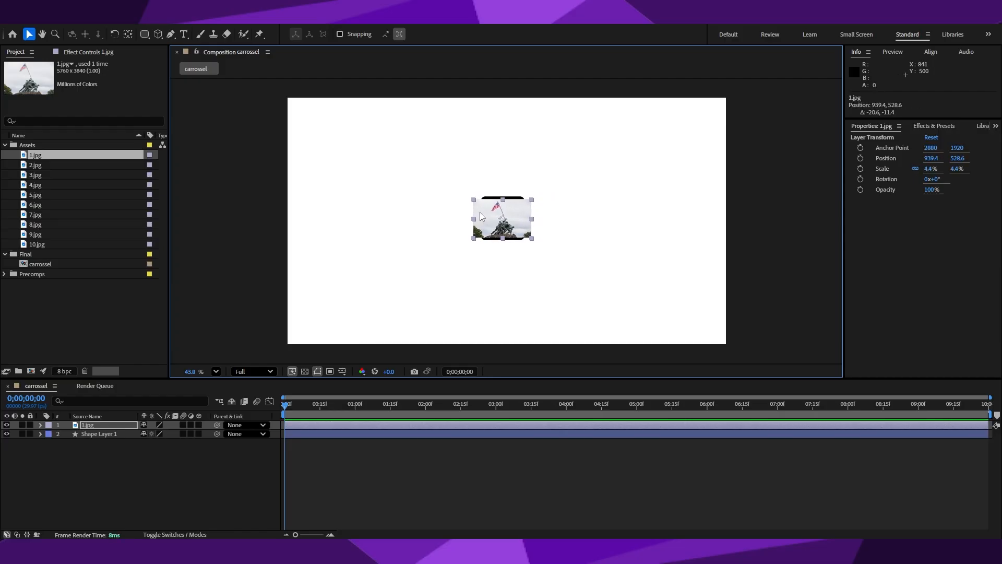
{"action": "left_click", "coordinate": [472, 199]}
{"action": "left_click", "coordinate": [478, 204]}
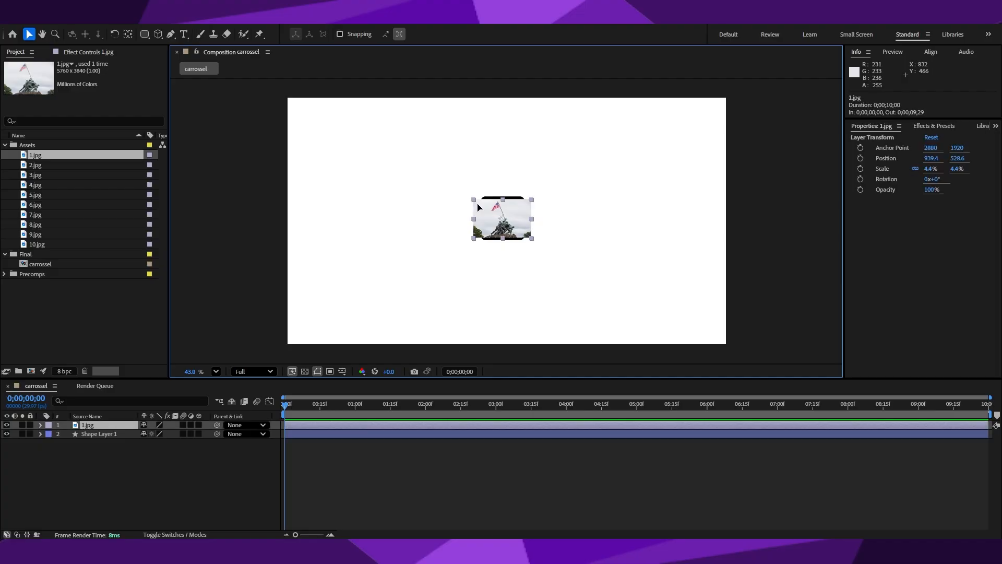
{"action": "left_click_drag", "start_coordinate": [474, 199], "coordinate": [468, 196]}
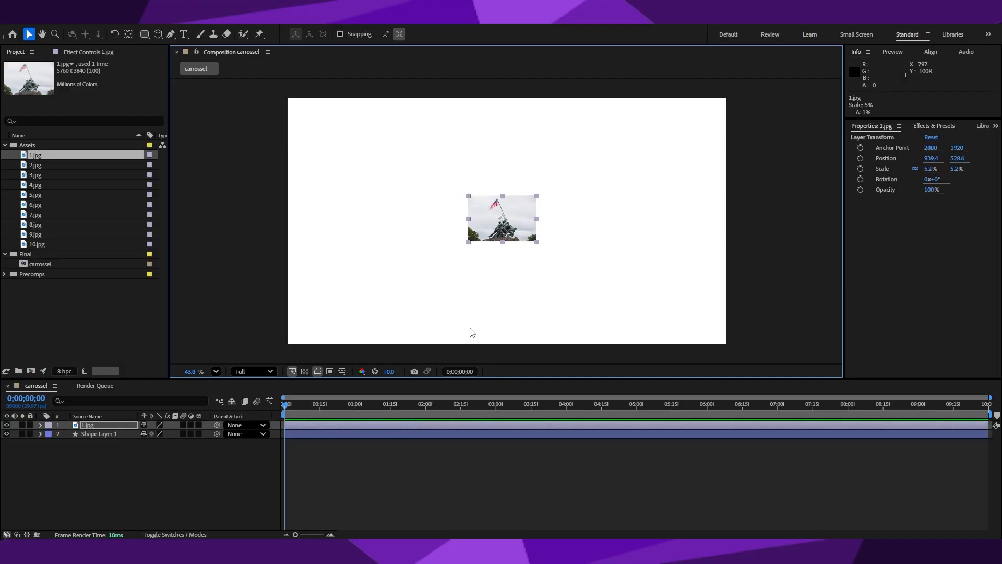
{"action": "left_click", "coordinate": [331, 480]}
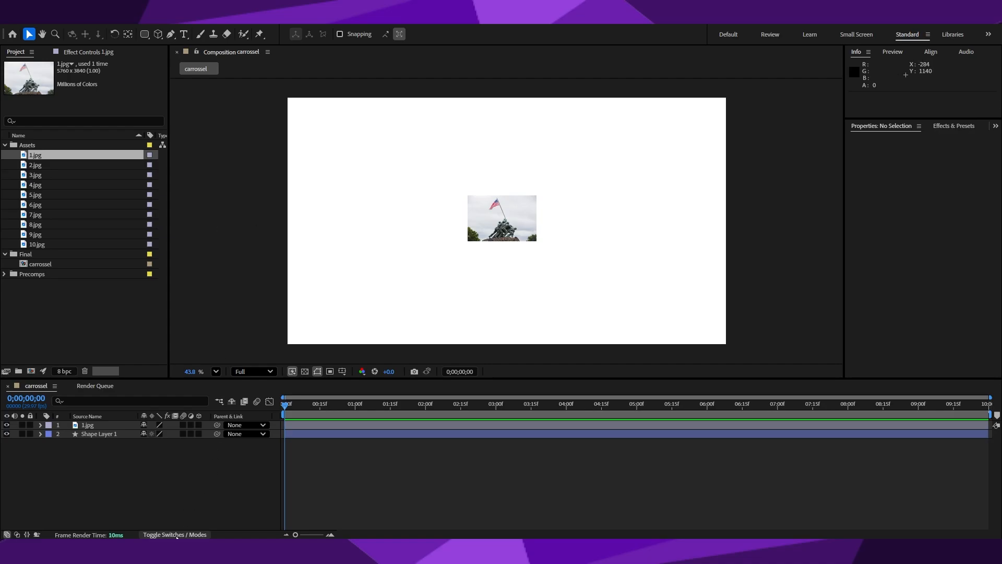
- Set Shape Layer 1 as both the track matte and the parent of the 1.jpg layer
{"action": "left_click", "coordinate": [176, 536]}
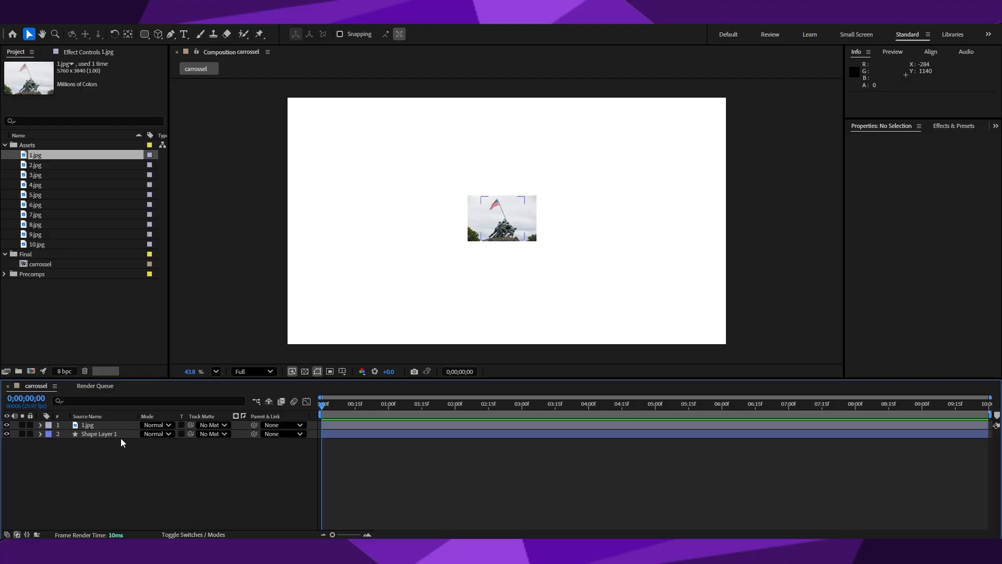
{"action": "left_click", "coordinate": [90, 426]}
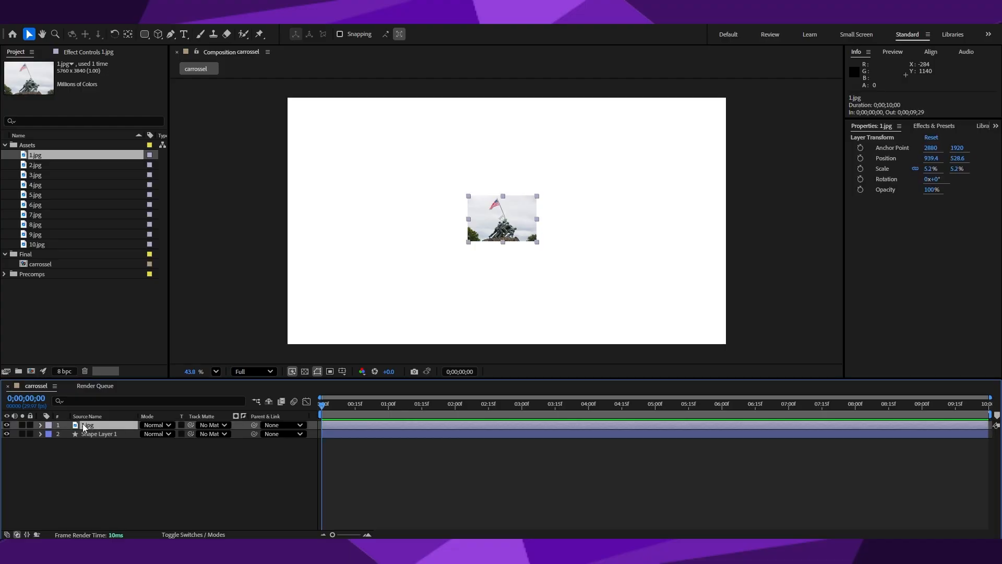
{"action": "left_click", "coordinate": [212, 426]}
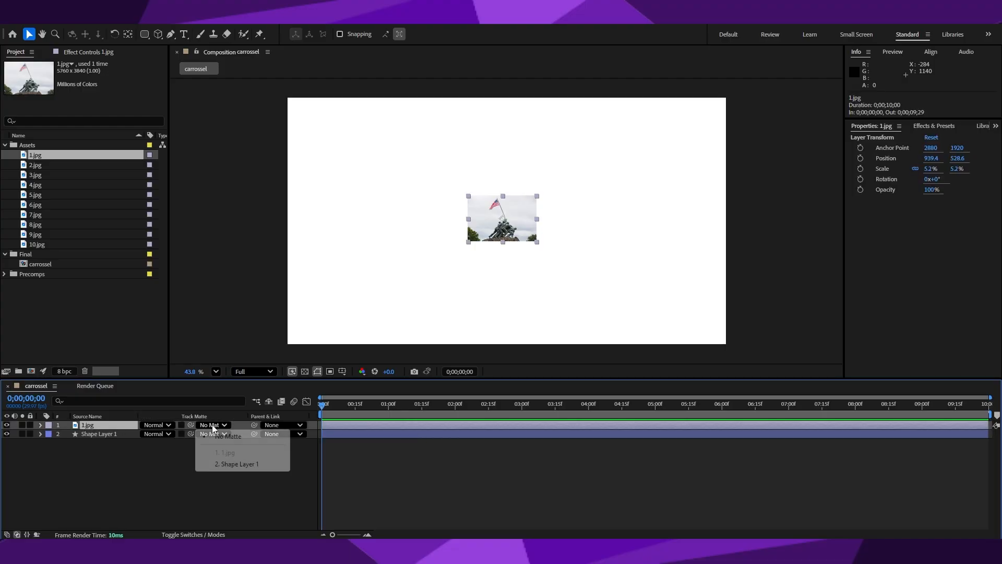
{"action": "left_click", "coordinate": [226, 464]}
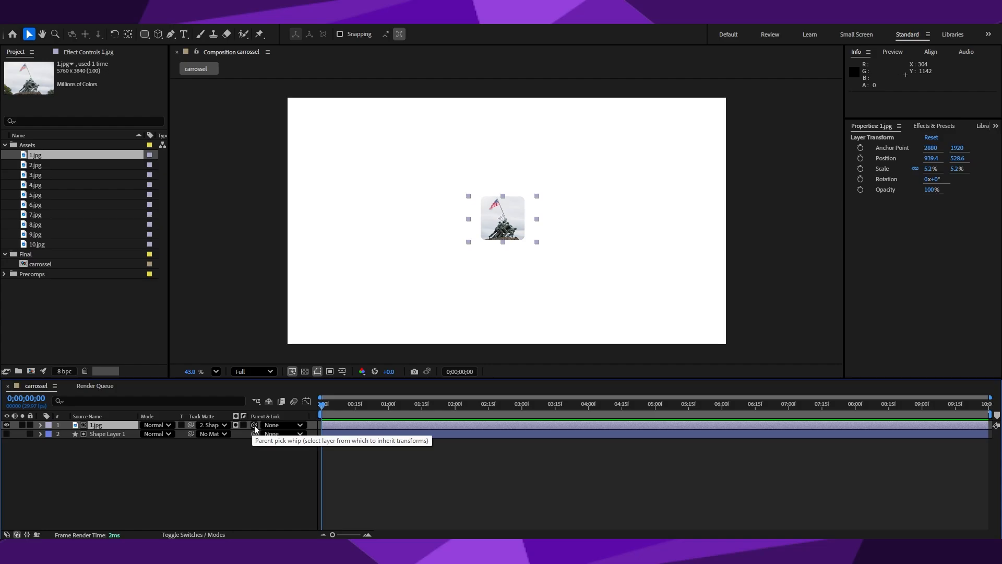
{"action": "left_click_drag", "start_coordinate": [254, 425], "coordinate": [83, 437]}
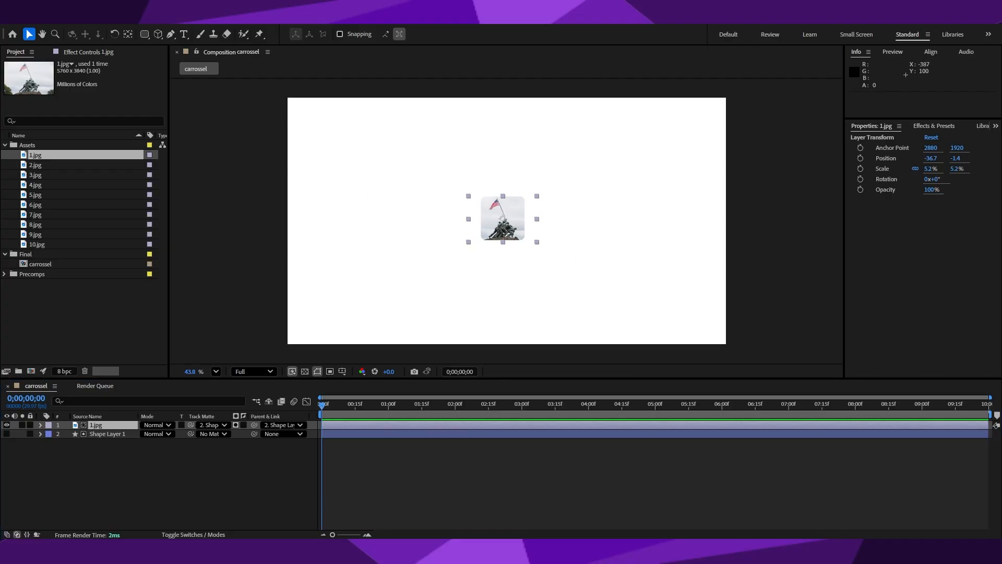
- Set Shape Layer 1's anchor point to -33.9, 320 and collapse its properties
{"action": "left_click", "coordinate": [42, 433]}
{"action": "left_click", "coordinate": [40, 434]}
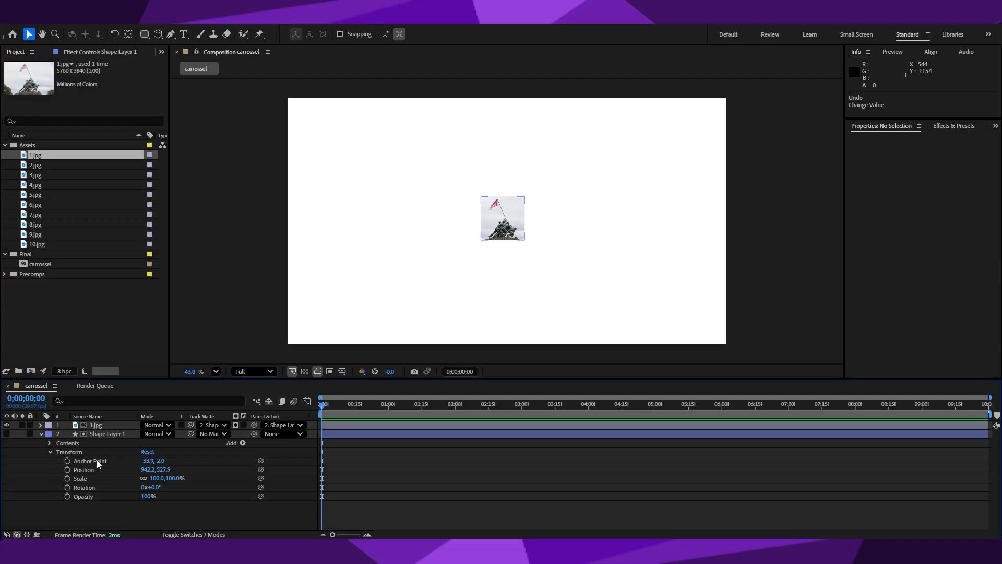
{"action": "left_click_drag", "start_coordinate": [163, 462], "coordinate": [331, 459]}
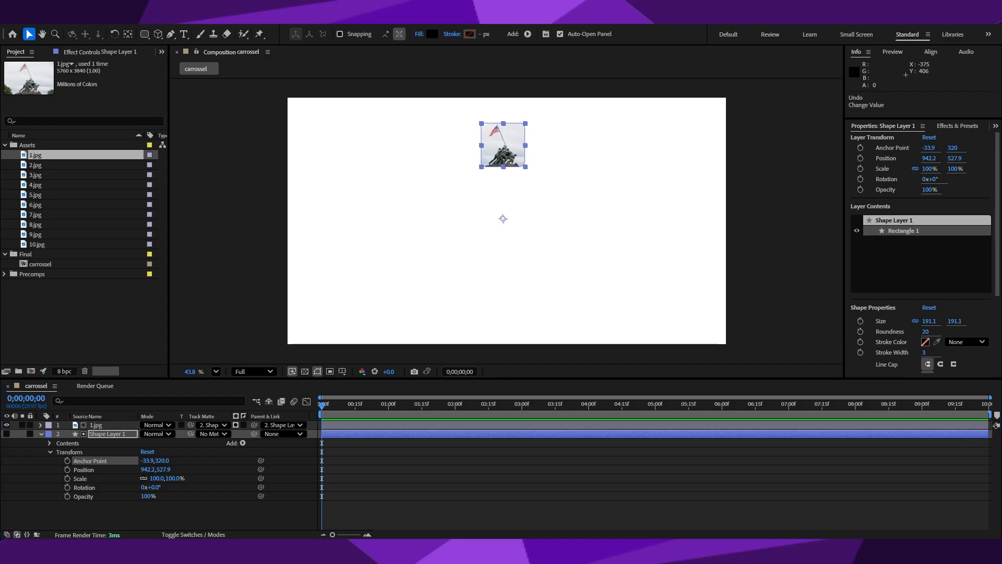
{"action": "left_click", "coordinate": [40, 434]}
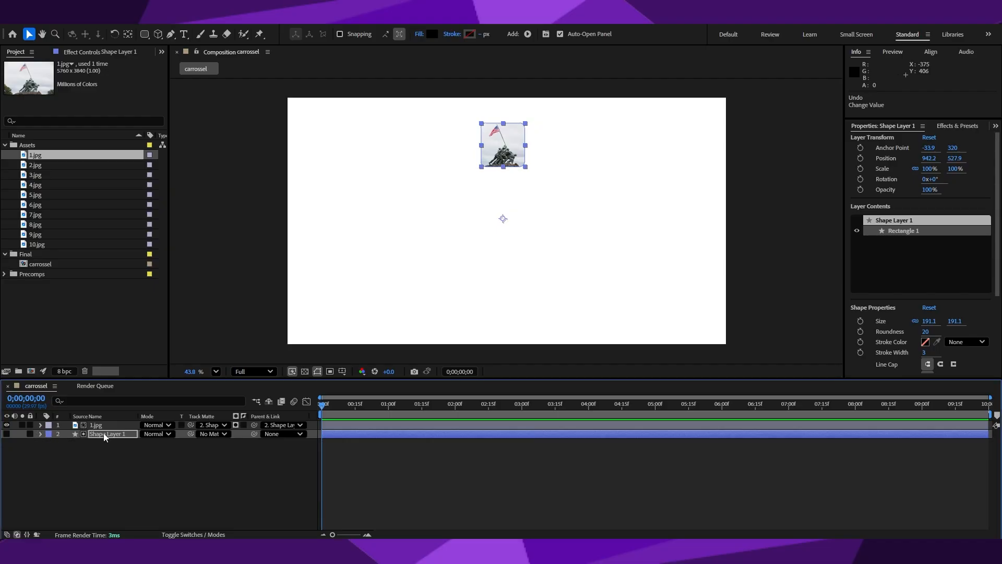
- Duplicate the 1.jpg and Shape Layer 1 pair and place Shape Layer 2 directly beneath the upper 1.jpg
{"action": "left_click", "coordinate": [107, 426], "text": "shift"}
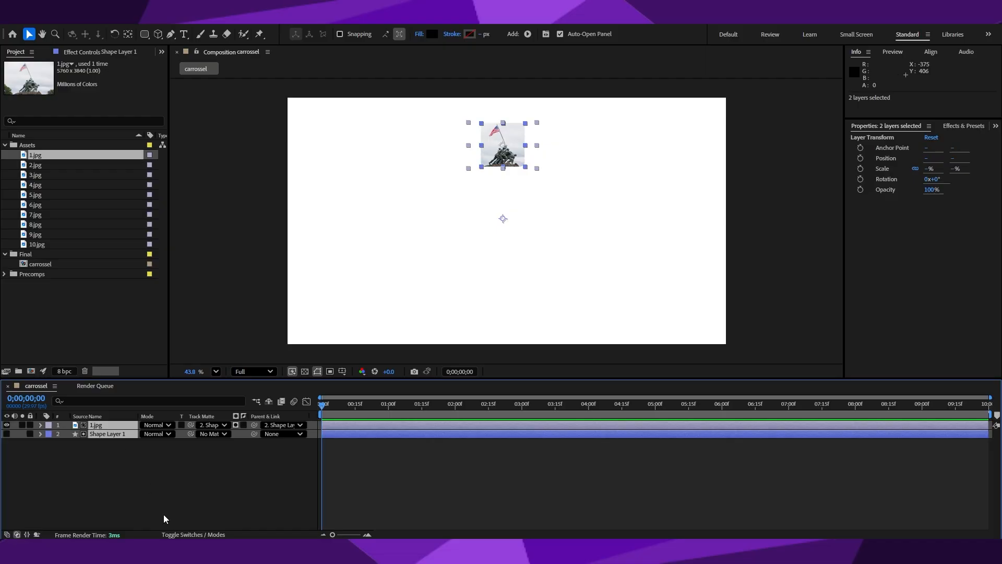
{"action": "key", "text": "ctrl+d"}
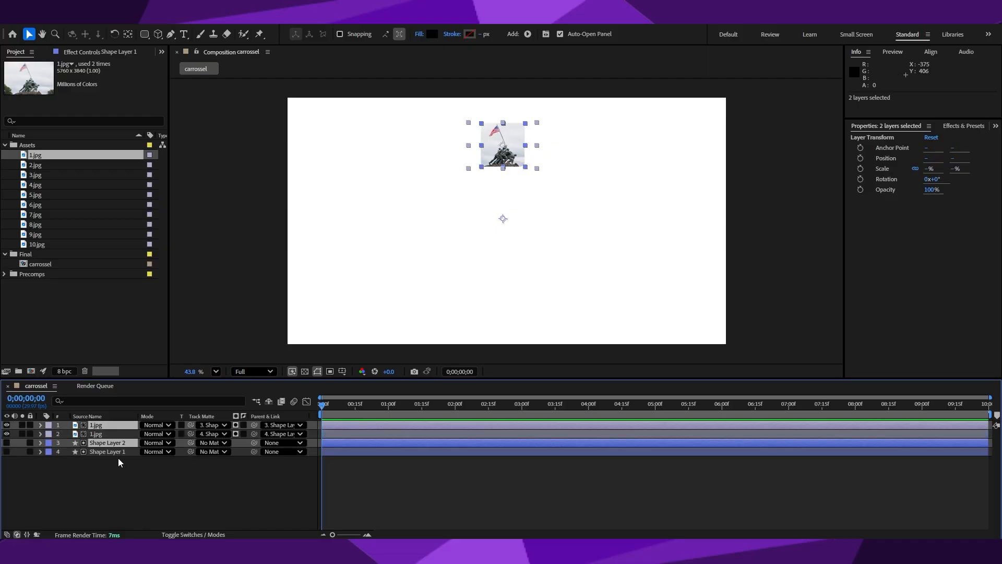
{"action": "left_click", "coordinate": [120, 491]}
{"action": "left_click", "coordinate": [116, 443]}
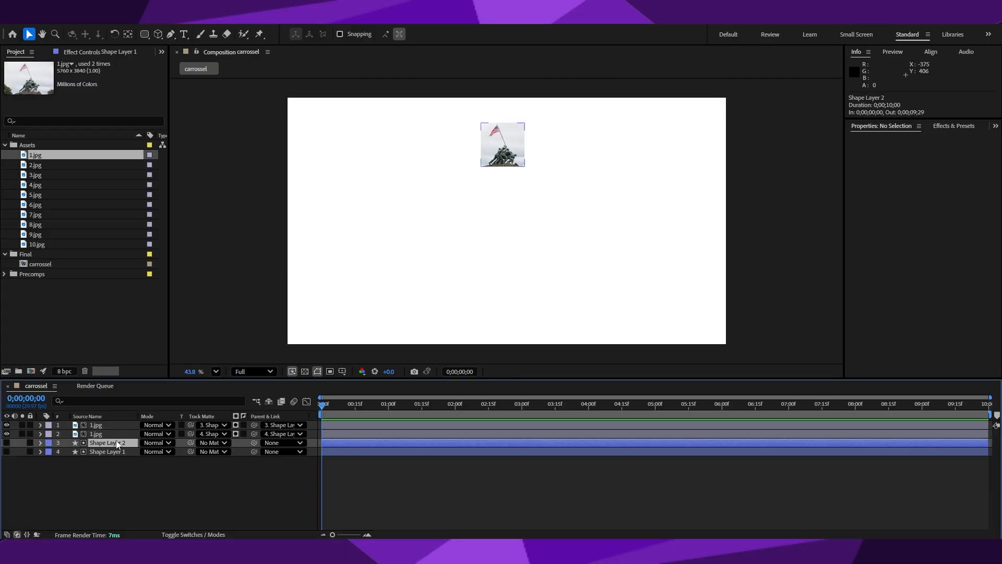
{"action": "left_click_drag", "start_coordinate": [115, 440], "coordinate": [118, 429]}
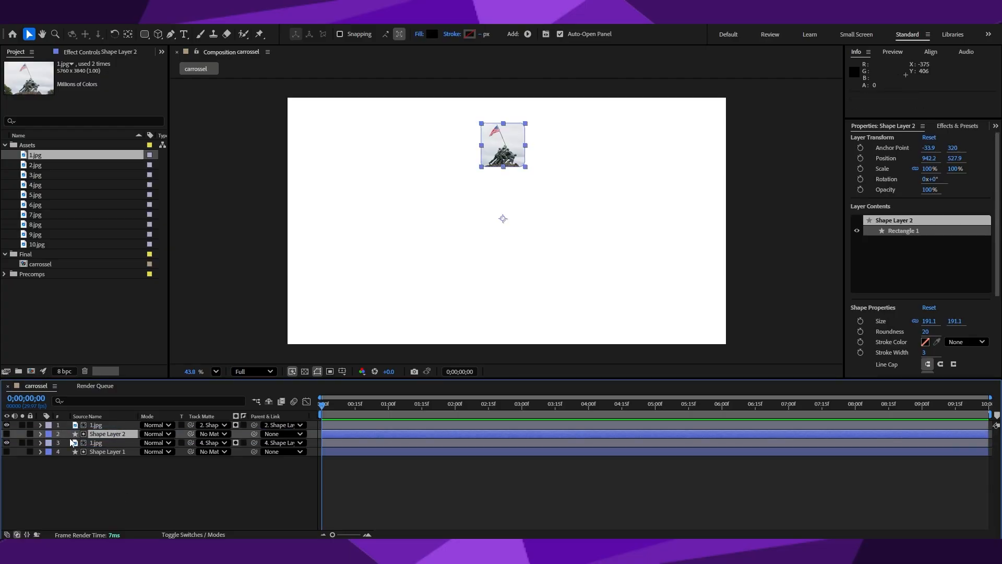
{"action": "left_click", "coordinate": [98, 425]}
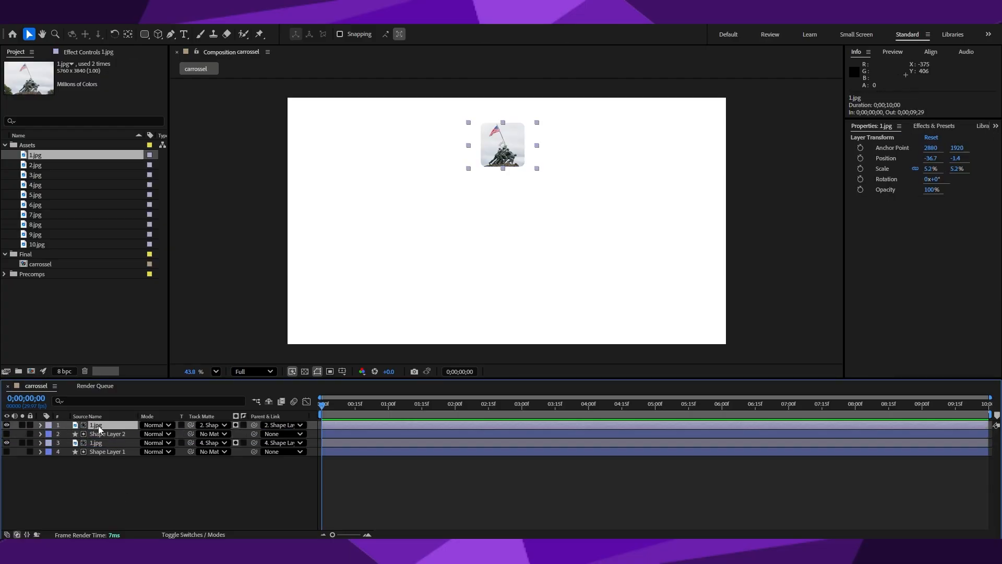
{"action": "left_click", "coordinate": [99, 433], "text": "shift"}
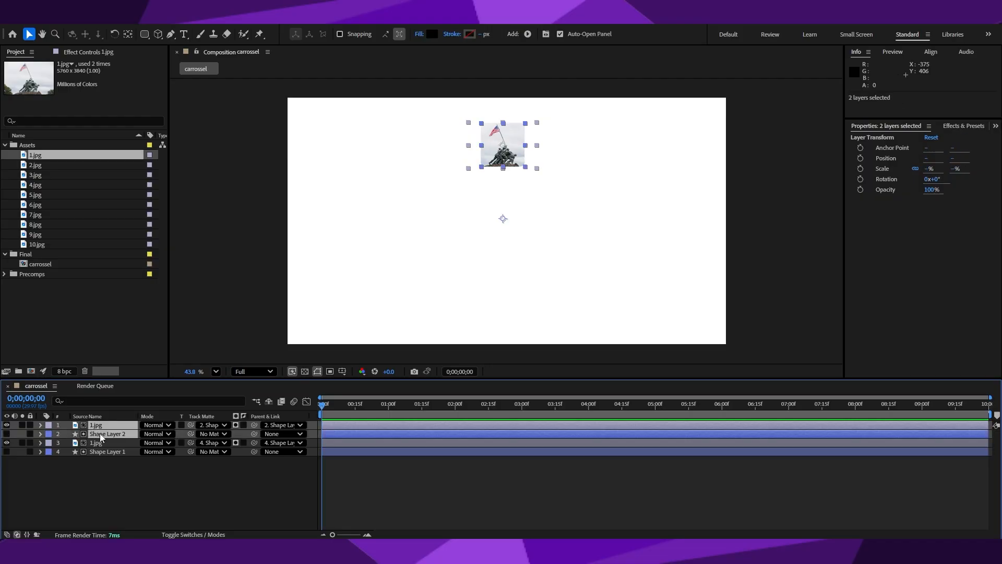
{"action": "left_click", "coordinate": [39, 433]}
{"action": "left_click", "coordinate": [39, 431]}
{"action": "left_click", "coordinate": [80, 493]}
- Set Shape Layer 2's rotation to 45° and collapse its transform properties
{"action": "left_click", "coordinate": [121, 434]}
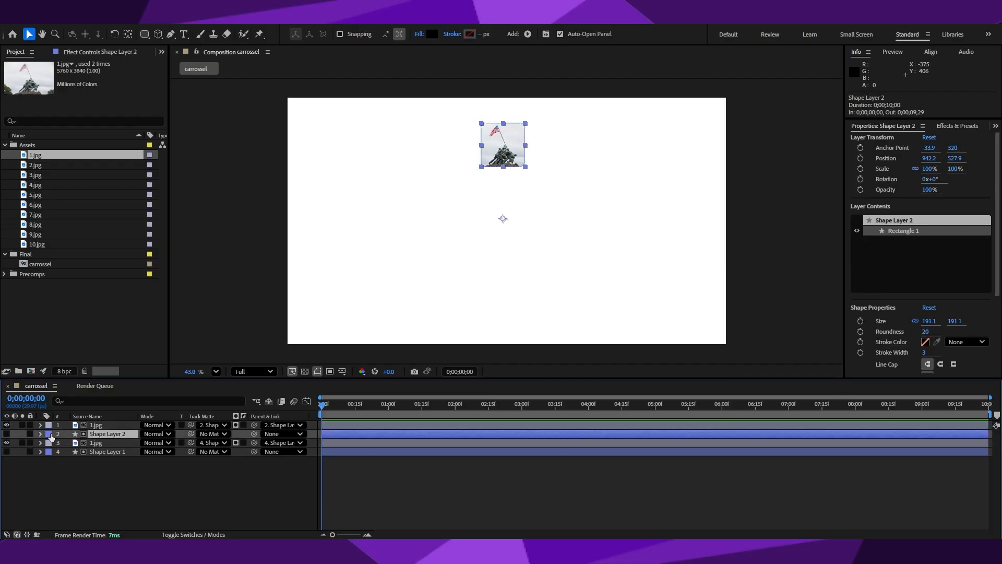
{"action": "left_click", "coordinate": [40, 434]}
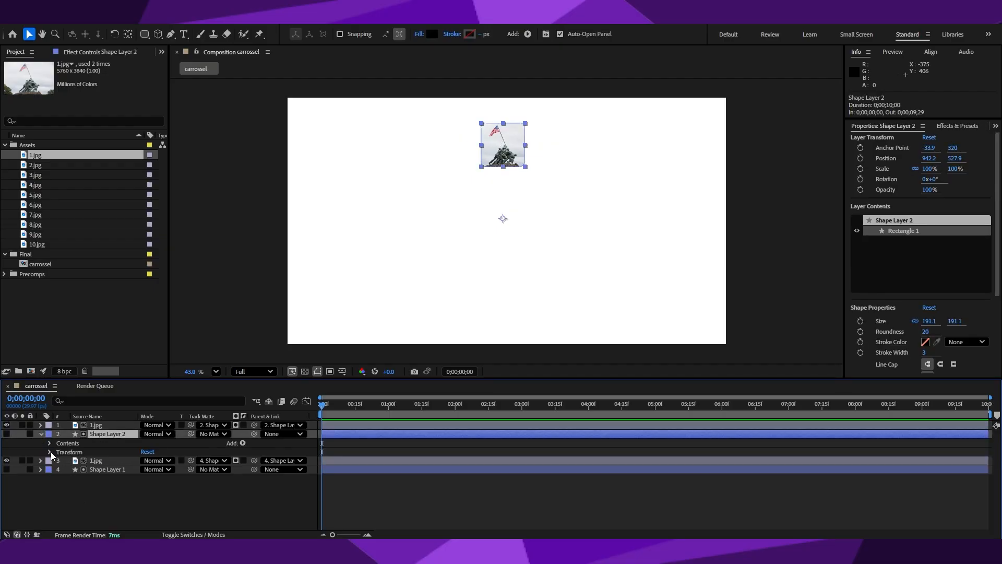
{"action": "left_click", "coordinate": [49, 452]}
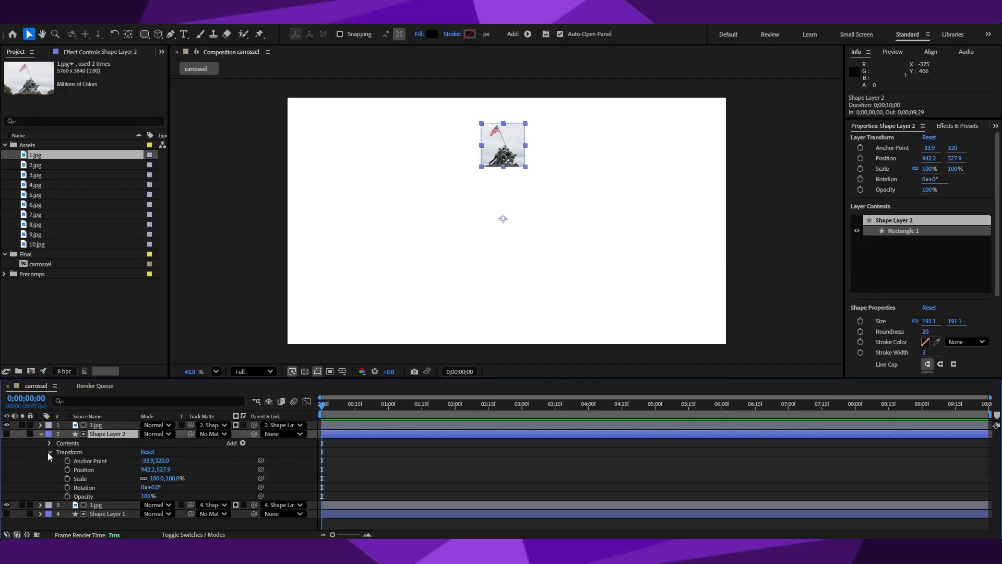
{"action": "left_click", "coordinate": [154, 488]}
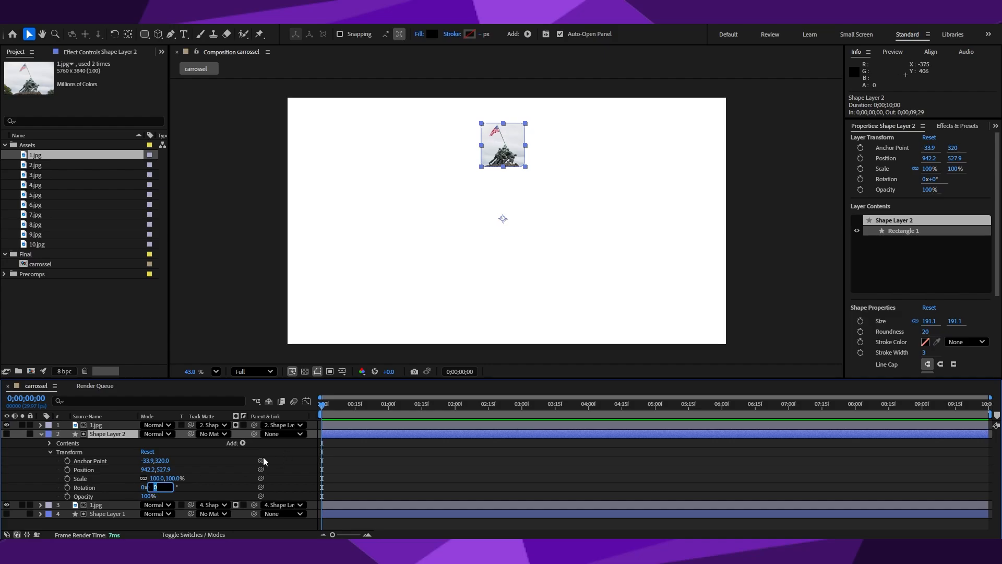
{"action": "type", "text": "45"}
{"action": "key", "text": "Return"}
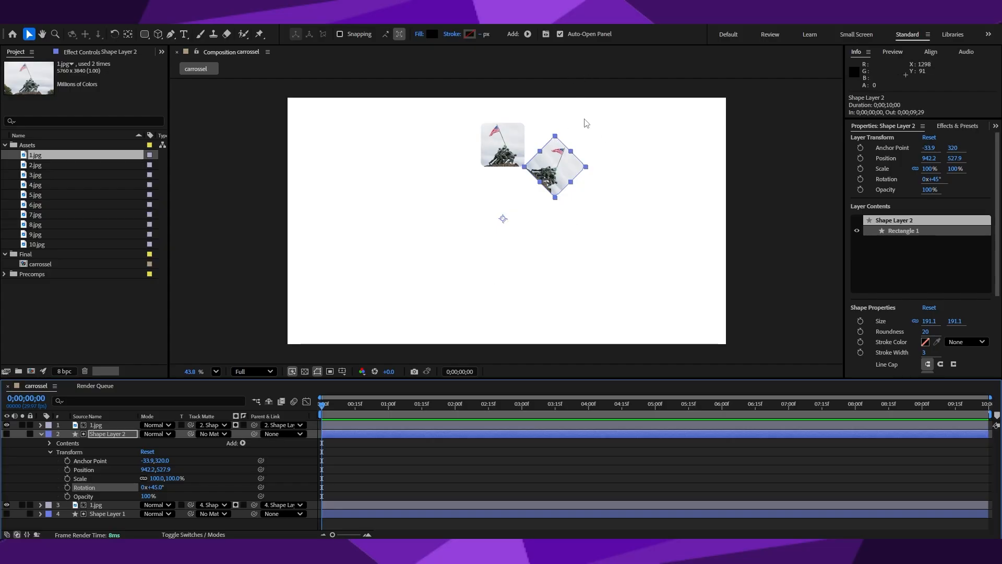
{"action": "left_click", "coordinate": [49, 452]}
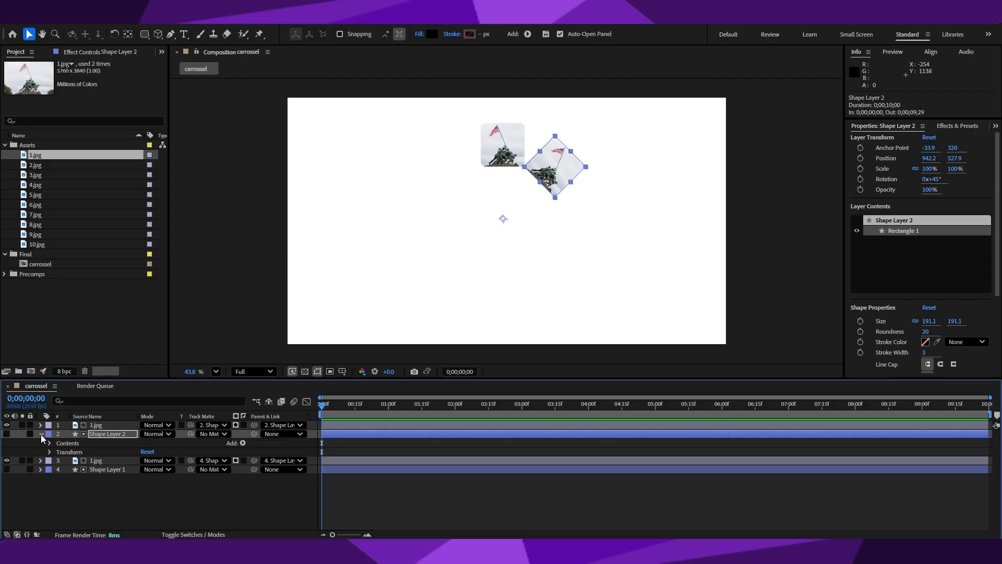
- Collapse Shape Layer 2's properties and replace the upper 1.jpg layer's source with 2.jpg
{"action": "left_click", "coordinate": [41, 434]}
{"action": "left_click", "coordinate": [105, 425]}
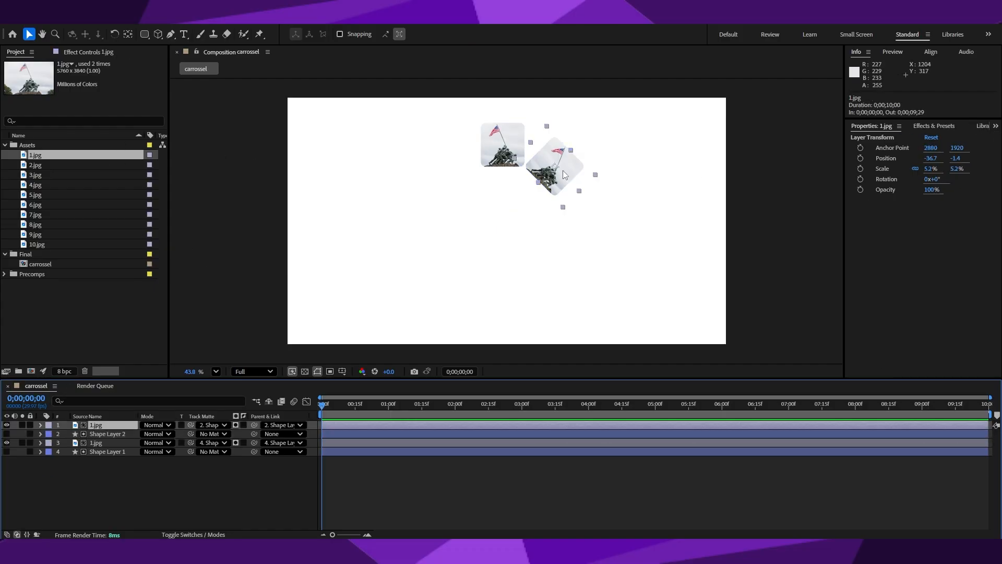
{"action": "left_click", "coordinate": [60, 165]}
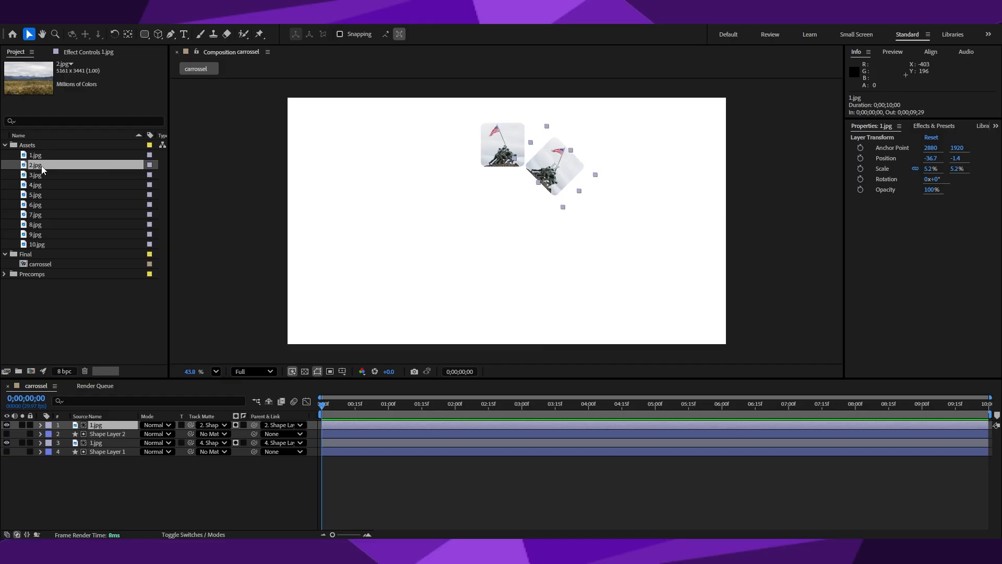
{"action": "left_click_drag", "start_coordinate": [42, 168], "coordinate": [99, 424]}
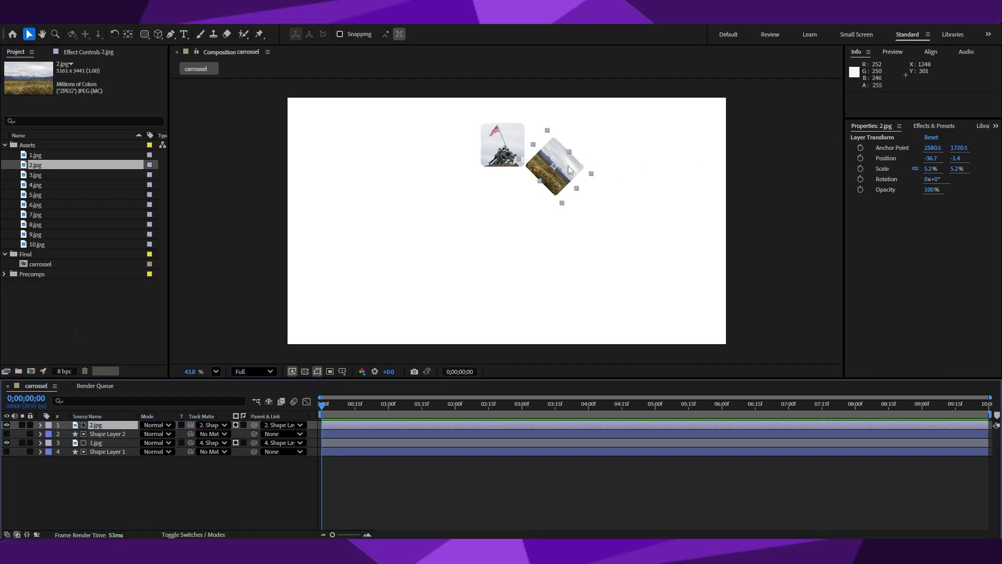
- Duplicate the 2.jpg and Shape Layer 2 pair and place Shape Layer 3 directly beneath the upper 2.jpg
{"action": "left_click", "coordinate": [107, 433]}
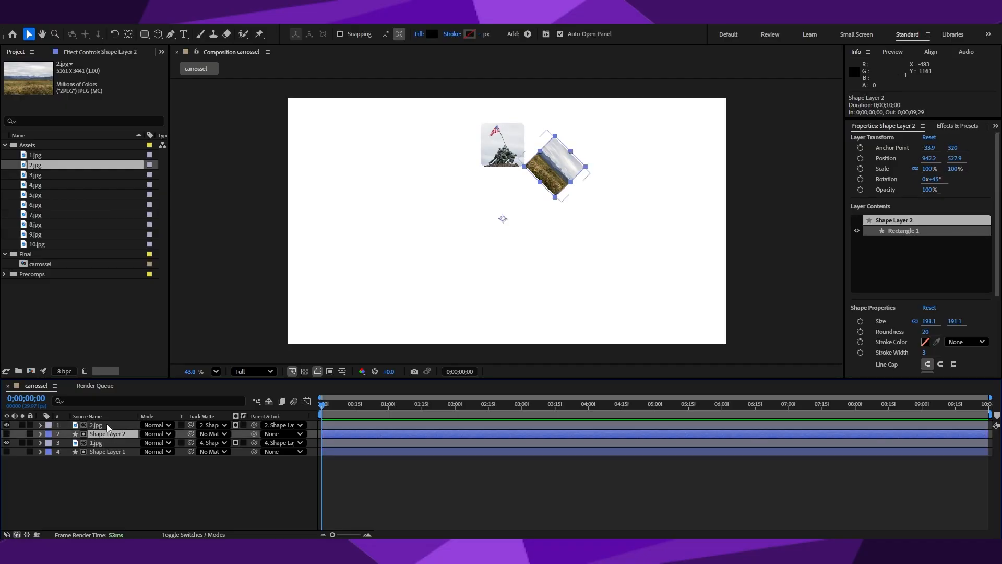
{"action": "left_click", "coordinate": [106, 426], "text": "shift"}
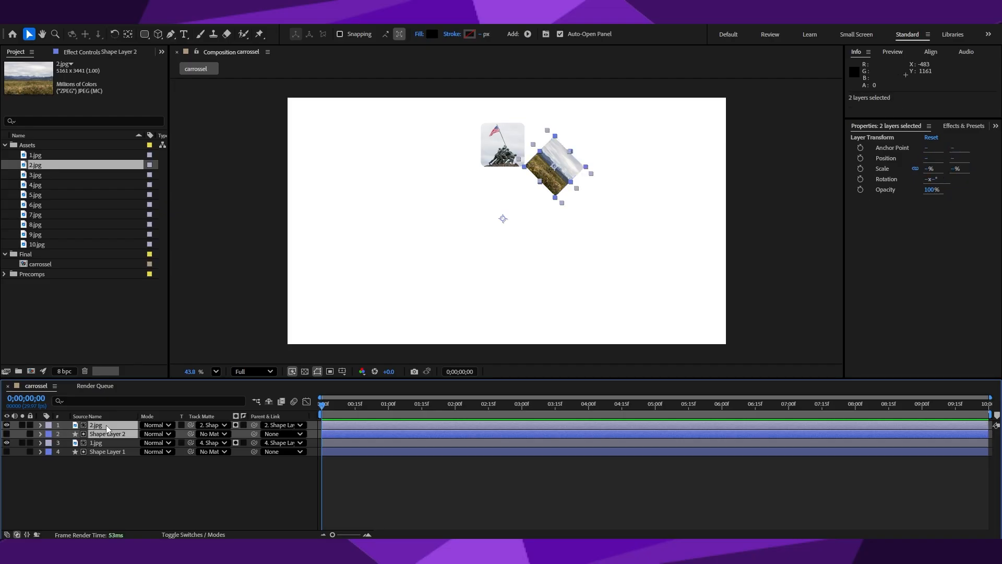
{"action": "key", "text": "ctrl+d"}
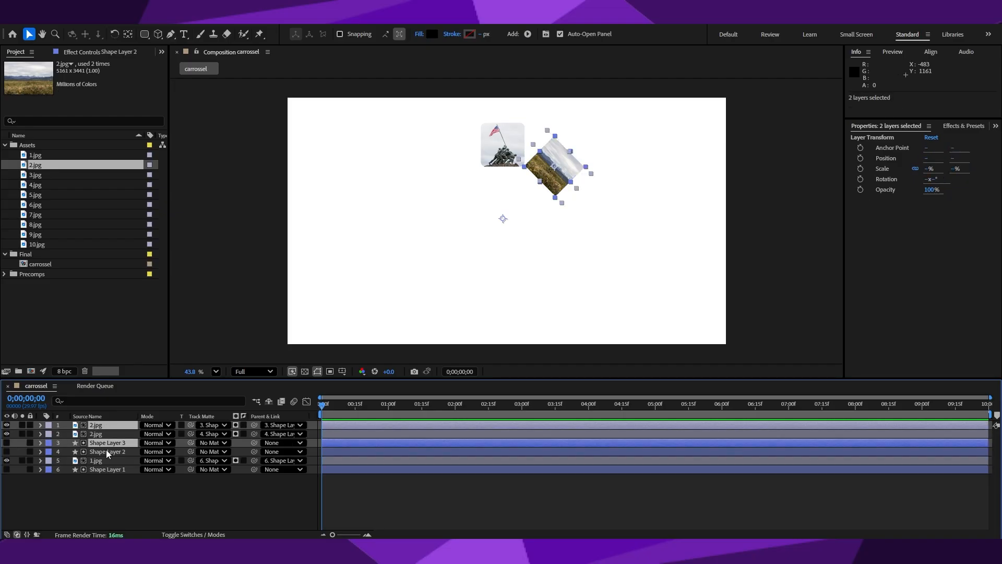
{"action": "left_click", "coordinate": [126, 509]}
{"action": "left_click_drag", "start_coordinate": [108, 443], "coordinate": [107, 429]}
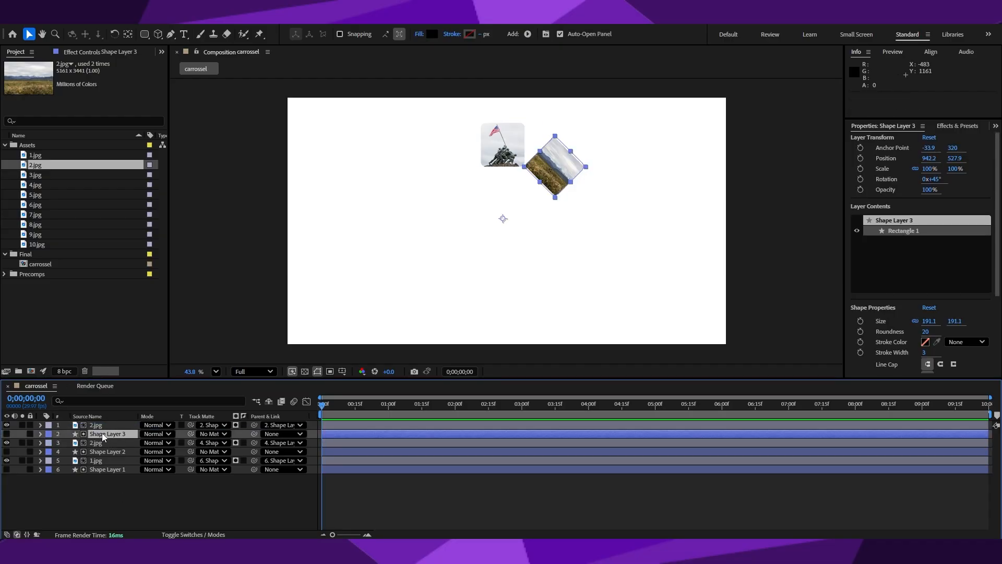
{"action": "left_click", "coordinate": [99, 461]}
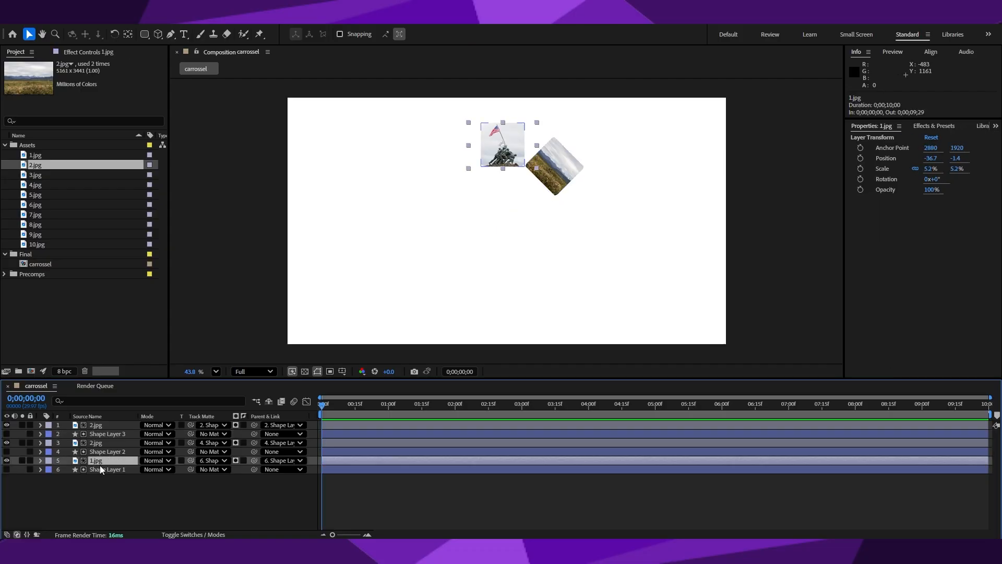
- Set Shape Layer 3's rotation to 90°
{"action": "left_click", "coordinate": [55, 436]}
{"action": "left_click", "coordinate": [40, 434]}
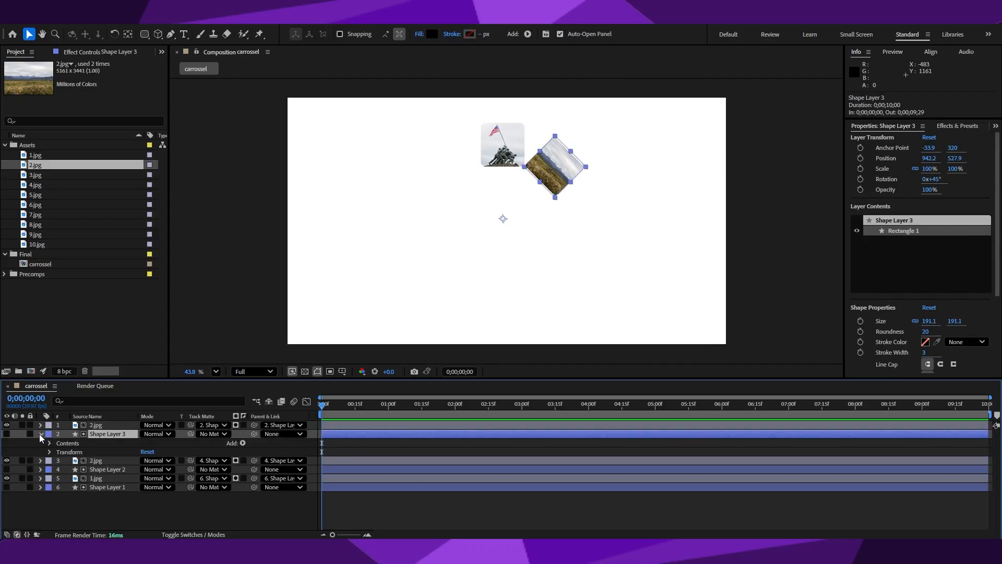
{"action": "left_click", "coordinate": [50, 452]}
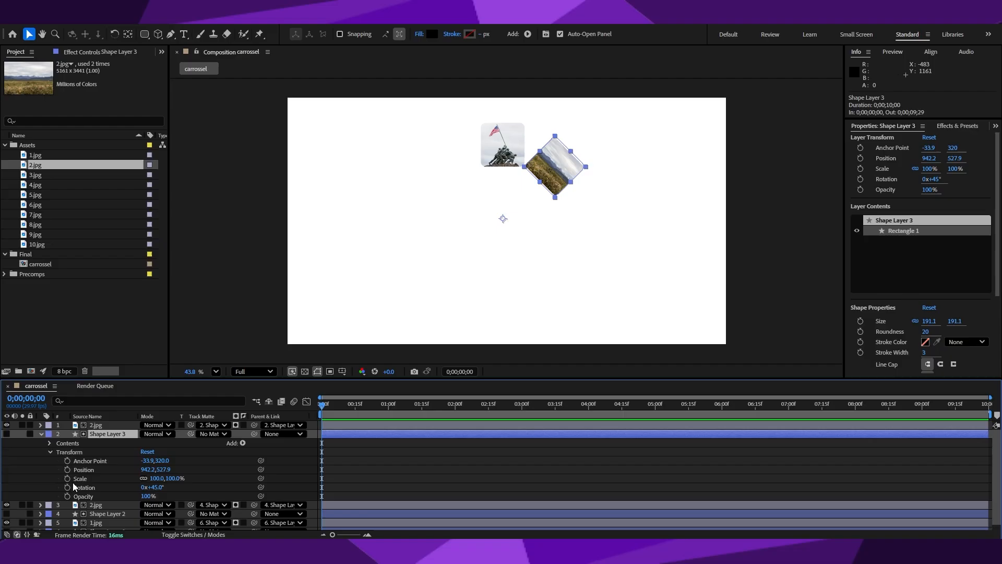
{"action": "left_click", "coordinate": [154, 487]}
{"action": "type", "text": "90"}
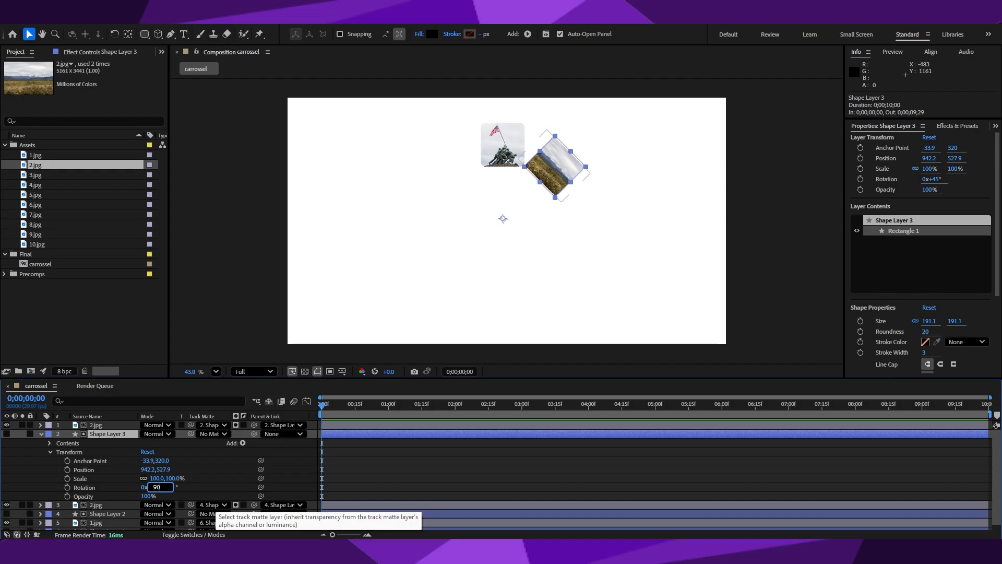
{"action": "key", "text": "Return"}
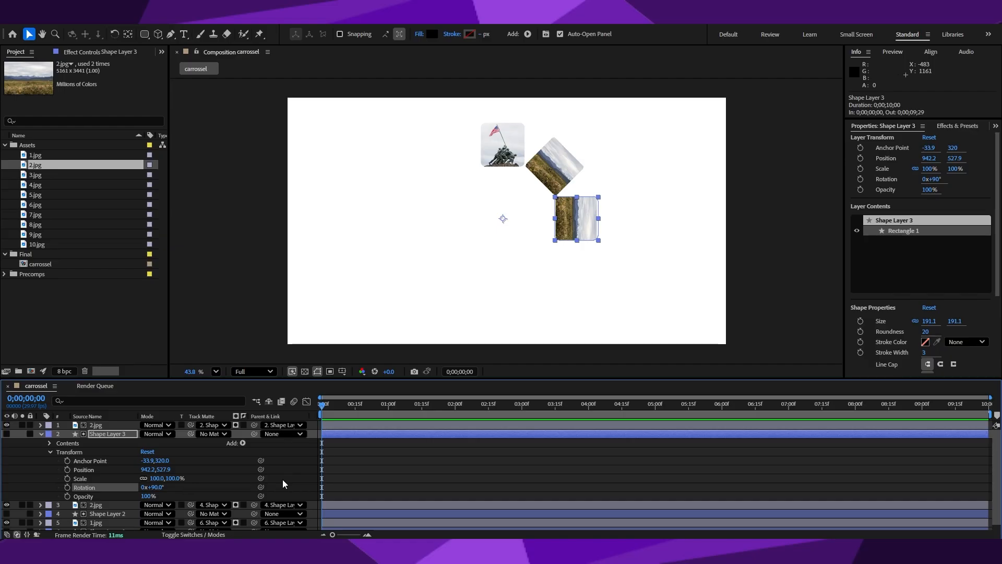
- Replace the upper 2.jpg layer's source with 4.jpg and clear the layer selection
{"action": "left_click", "coordinate": [55, 176]}
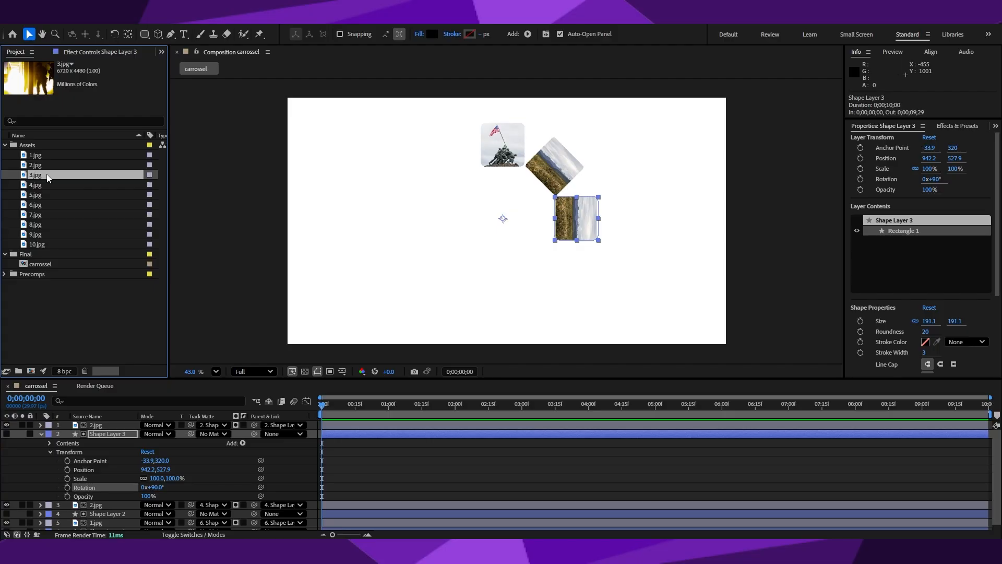
{"action": "left_click_drag", "start_coordinate": [48, 185], "coordinate": [93, 426]}
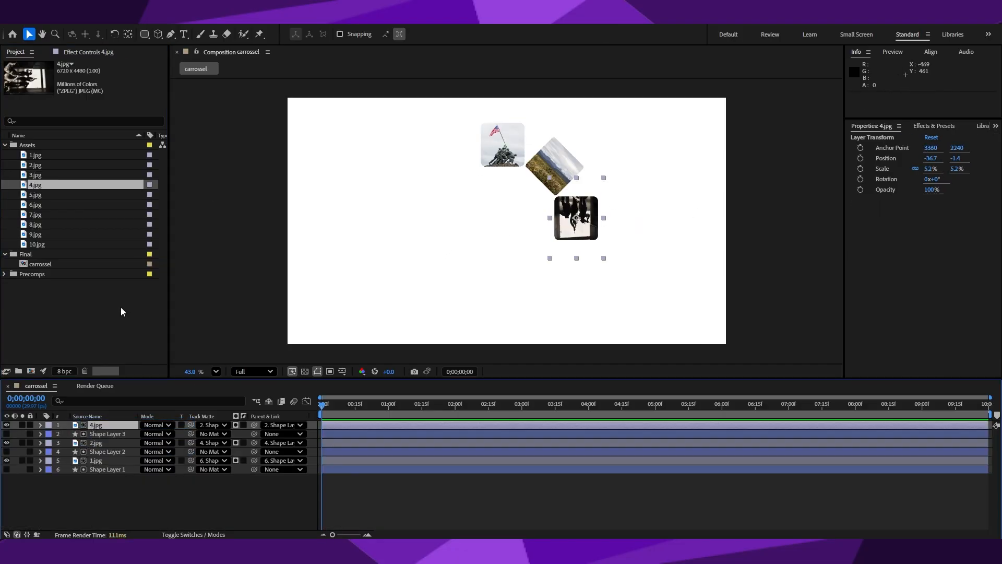
{"action": "left_click", "coordinate": [97, 494]}
- Pre-compose the 1.jpg and Shape Layer 1 layers into a new composition named "pic 1"
{"action": "left_click", "coordinate": [99, 460]}
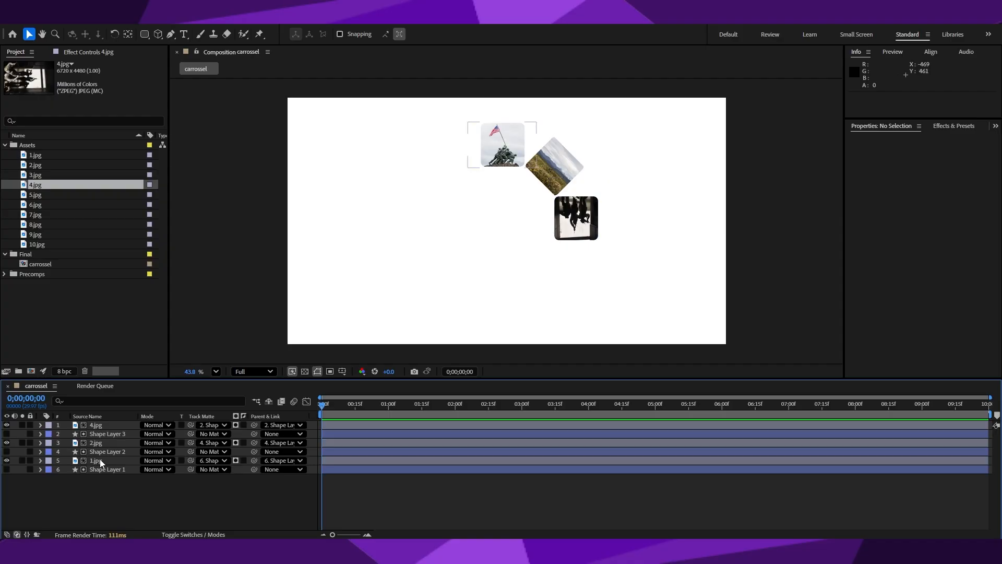
{"action": "left_click", "coordinate": [104, 470], "text": "ctrl"}
{"action": "right_click", "coordinate": [102, 469]}
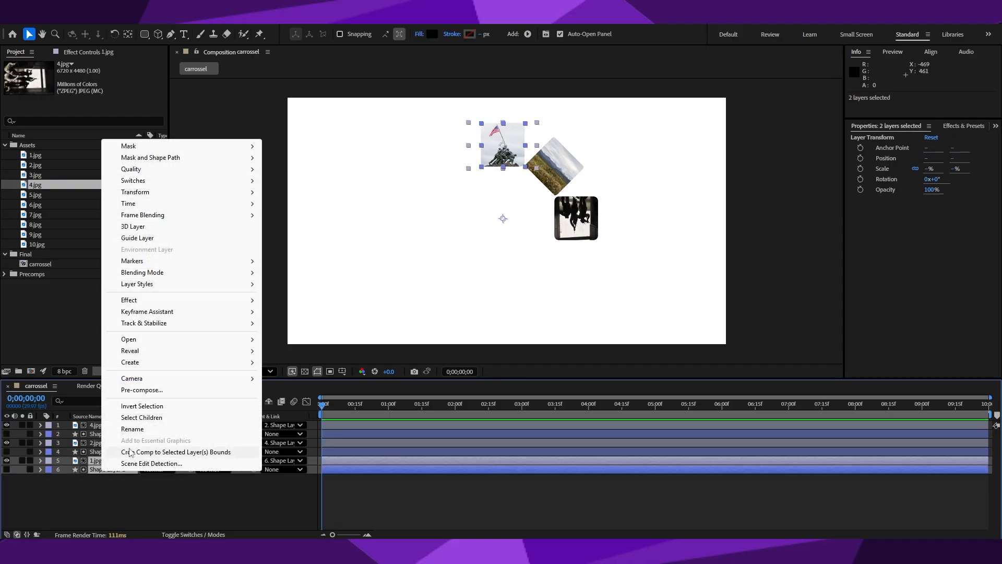
{"action": "left_click", "coordinate": [151, 391]}
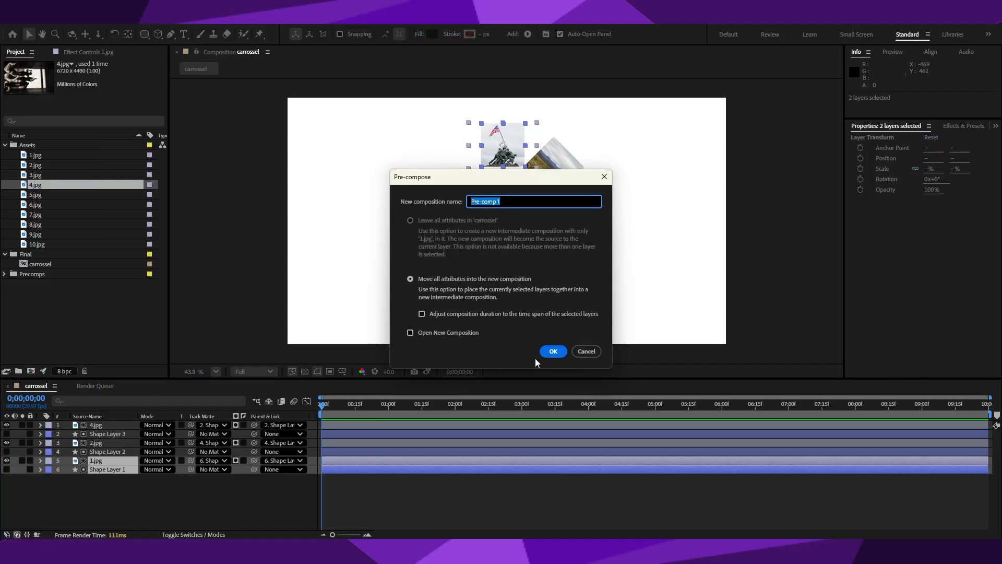
{"action": "type", "text": "pic 1"}
{"action": "left_click", "coordinate": [554, 352]}
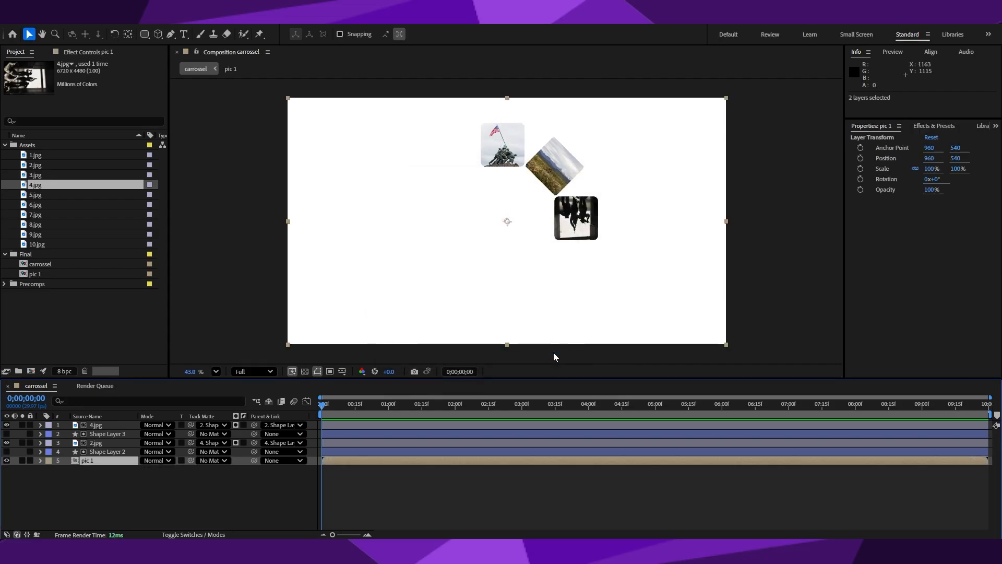
- Pre-compose the 2.jpg and Shape Layer 2 layers into a new composition named "pic 2"
{"action": "left_click", "coordinate": [92, 452]}
{"action": "right_click", "coordinate": [92, 450]}
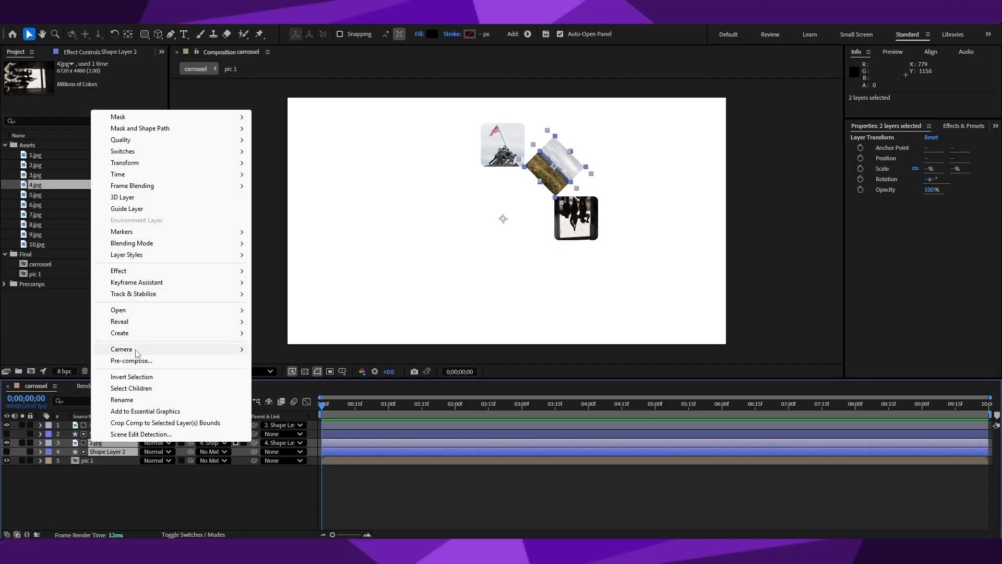
{"action": "left_click", "coordinate": [142, 361]}
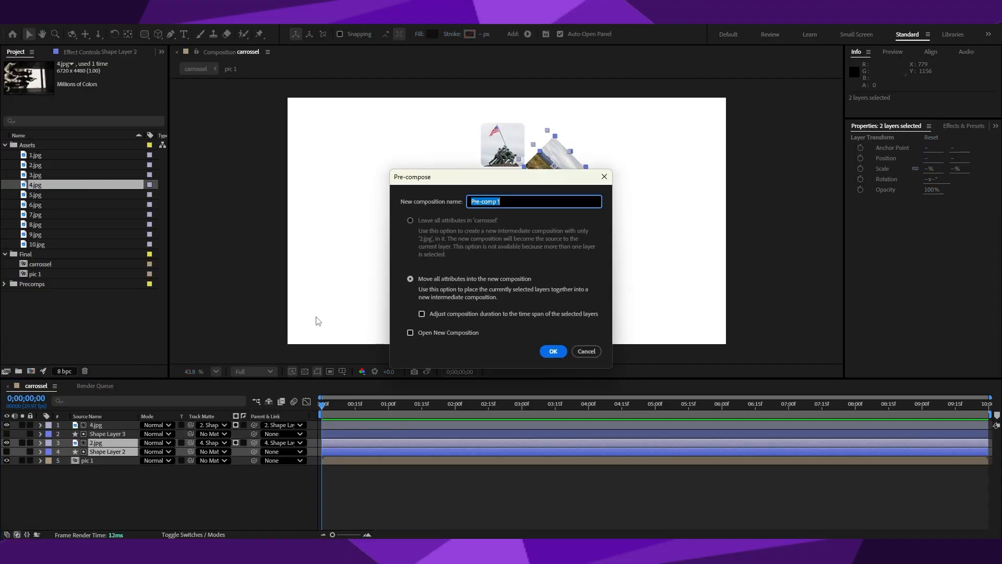
{"action": "type", "text": "pic 2"}
{"action": "key", "text": "Return"}
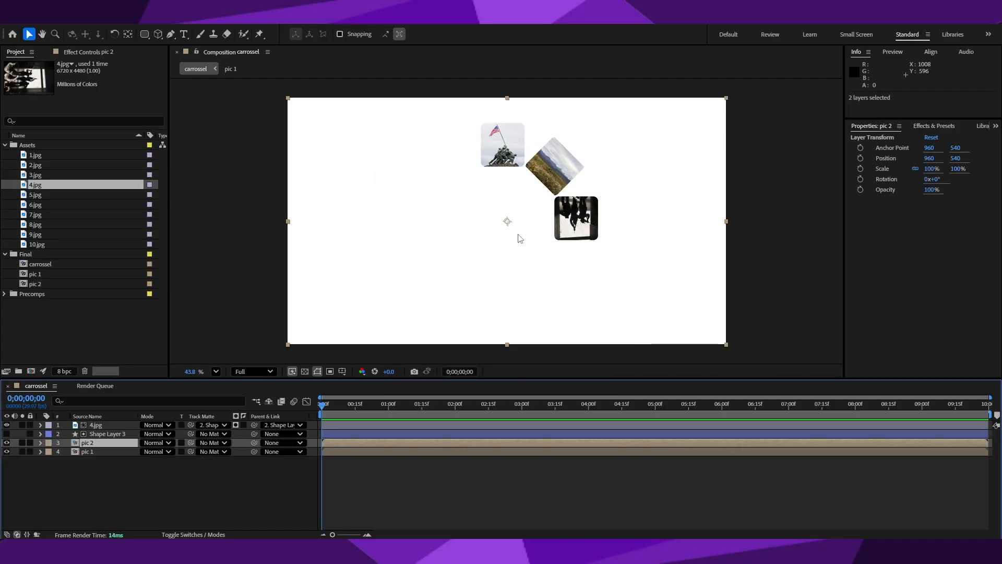
- Move the pic 1 and pic 2 compositions from the Final folder into the Precomps folder
{"action": "left_click", "coordinate": [102, 435]}
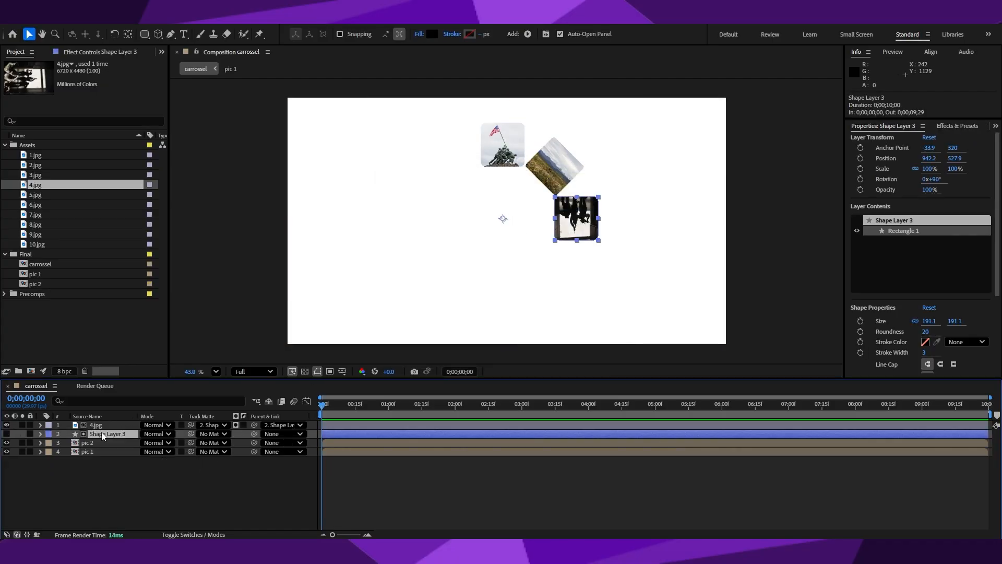
{"action": "left_click", "coordinate": [45, 272]}
{"action": "left_click", "coordinate": [49, 287], "text": "shift"}
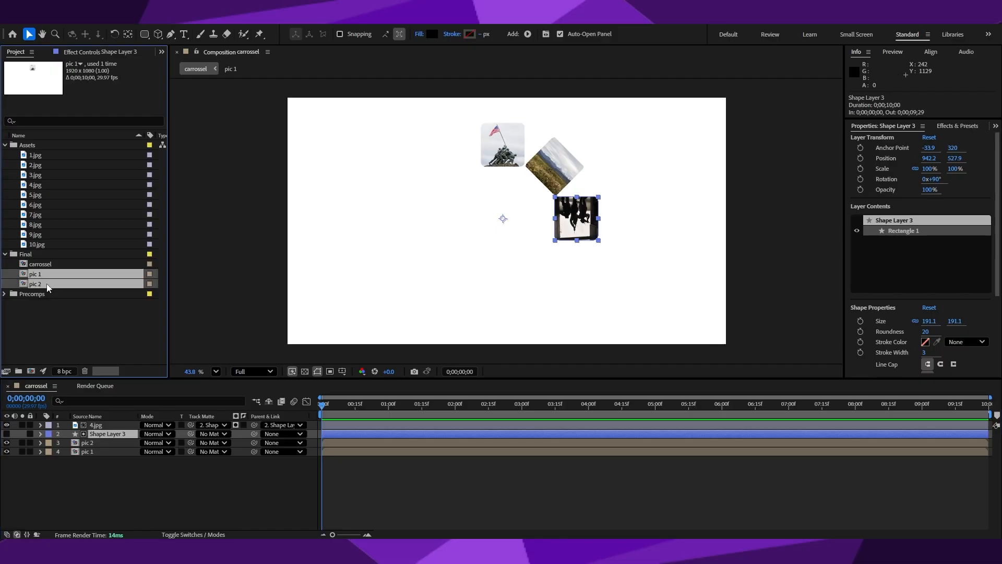
{"action": "left_click_drag", "start_coordinate": [47, 287], "coordinate": [43, 293]}
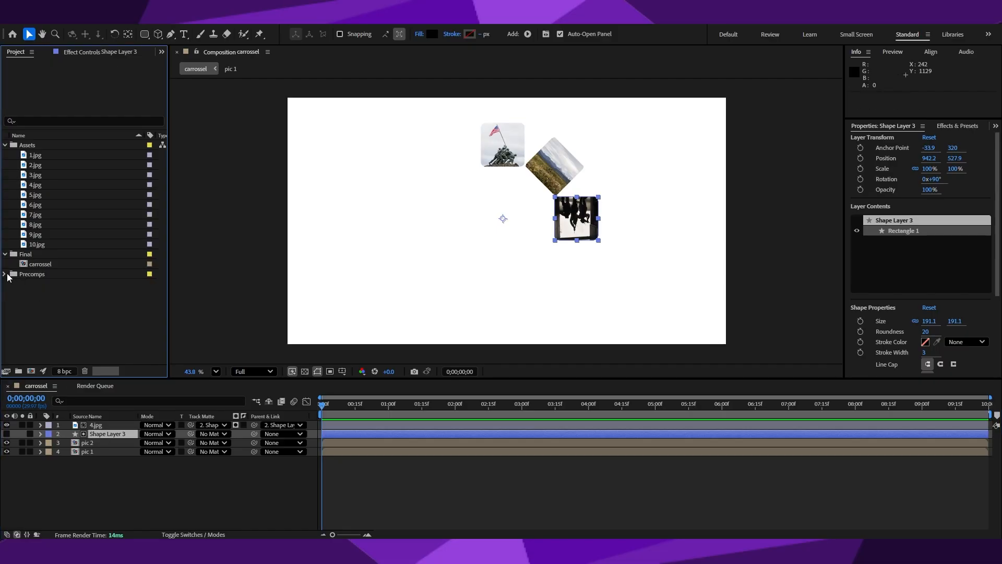
{"action": "left_click", "coordinate": [156, 496]}
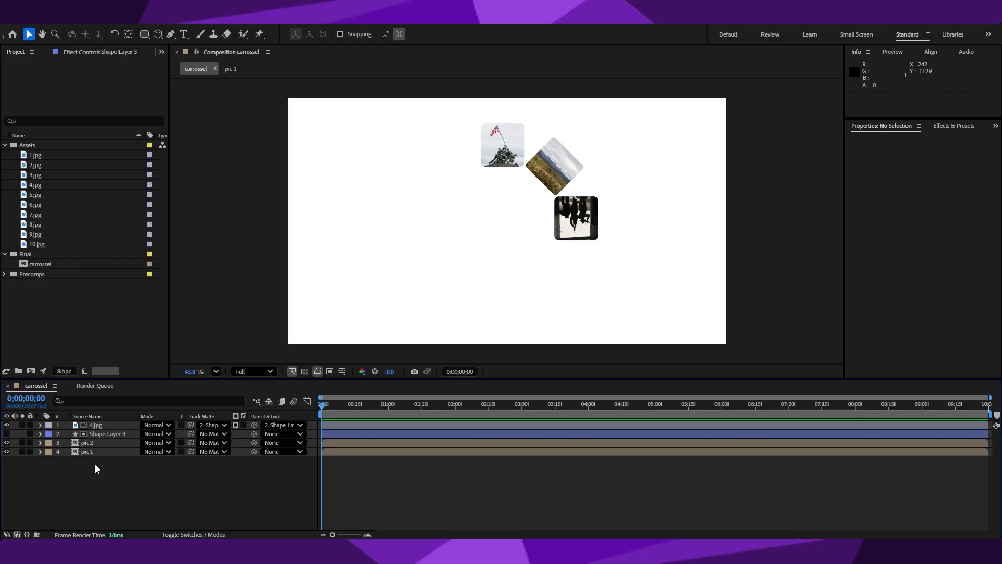
- Duplicate the 4.jpg and Shape Layer 3 pair and place Shape Layer 4 directly beneath the upper 4.jpg
{"action": "left_click", "coordinate": [110, 436]}
{"action": "left_click", "coordinate": [104, 426], "text": "shift"}
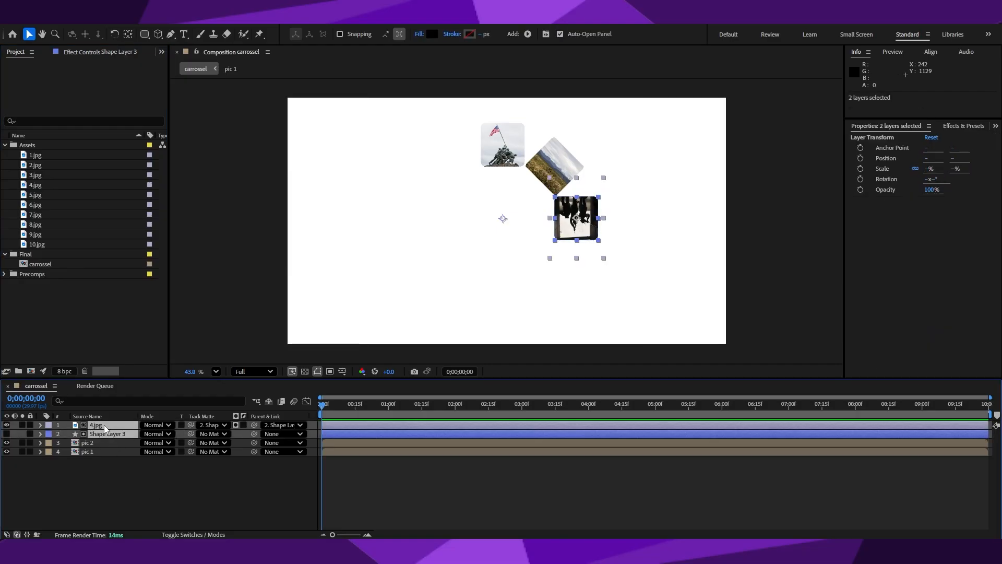
{"action": "key", "text": "ctrl+d"}
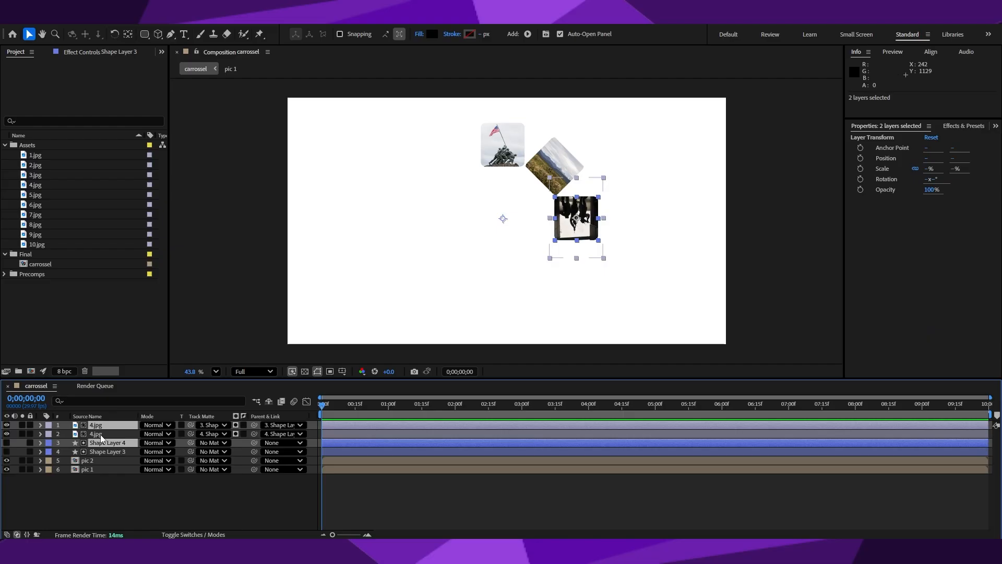
{"action": "left_click", "coordinate": [118, 500]}
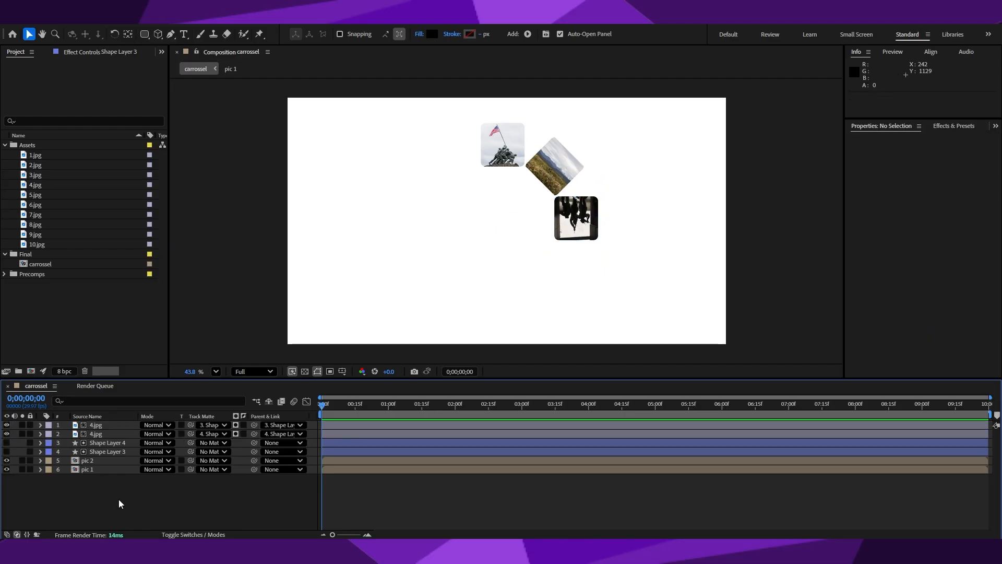
{"action": "left_click_drag", "start_coordinate": [108, 441], "coordinate": [105, 430]}
{"action": "left_click", "coordinate": [103, 444]}
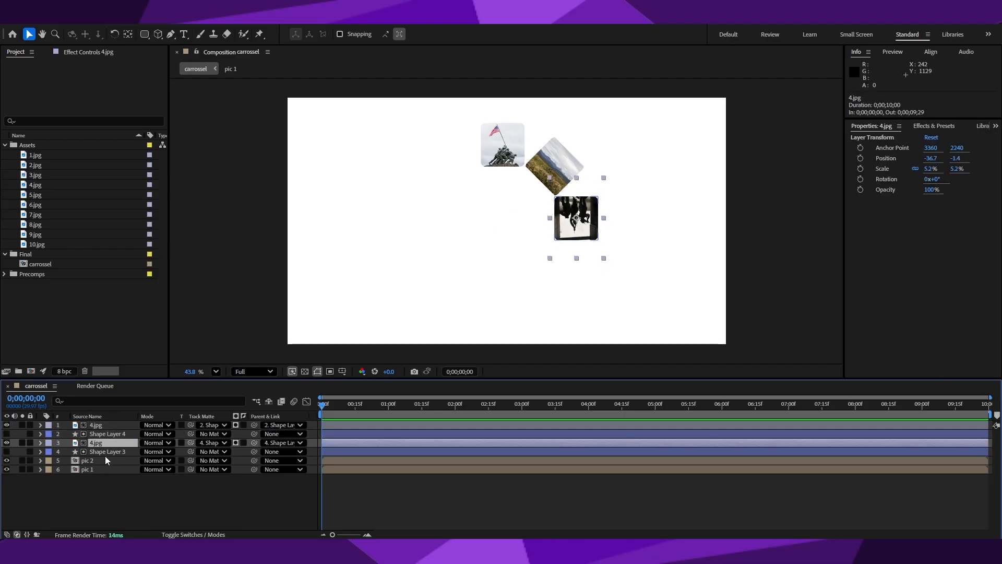
- Replace the upper 4.jpg layer's source with 8.jpg
{"action": "left_click", "coordinate": [46, 227]}
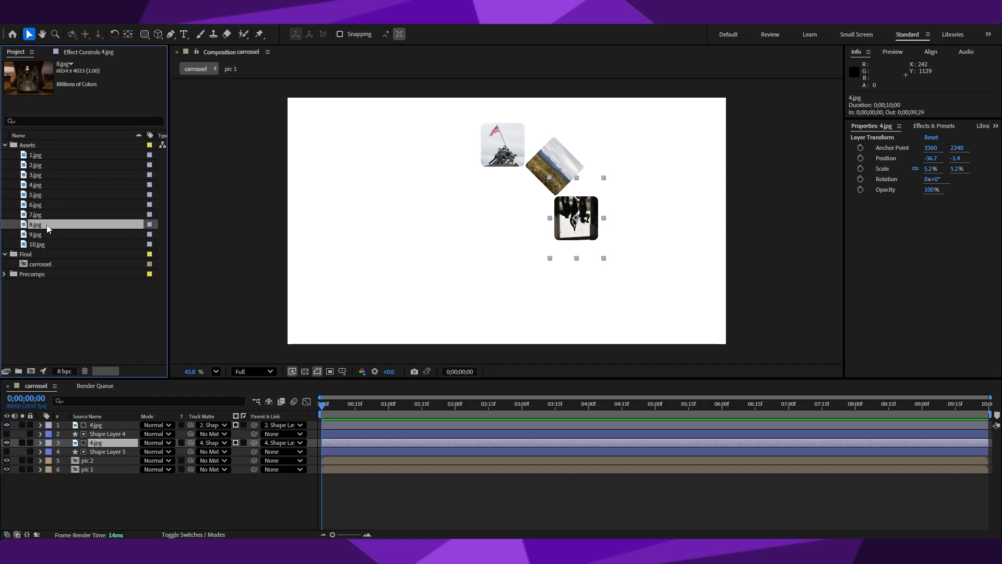
{"action": "left_click", "coordinate": [103, 425]}
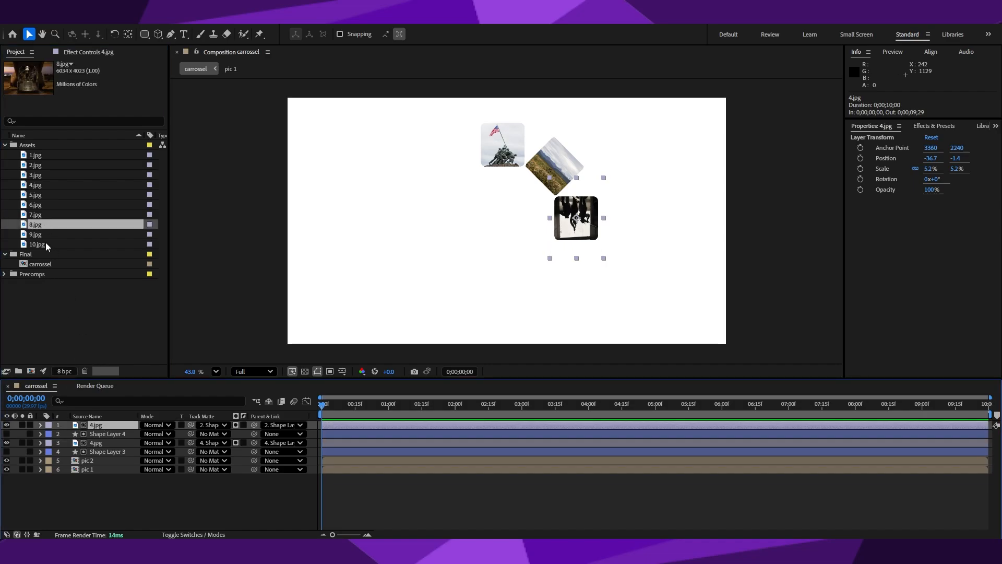
{"action": "left_click_drag", "start_coordinate": [47, 230], "coordinate": [97, 424]}
- Set Shape Layer 4's rotation to 135°
{"action": "left_click", "coordinate": [41, 434]}
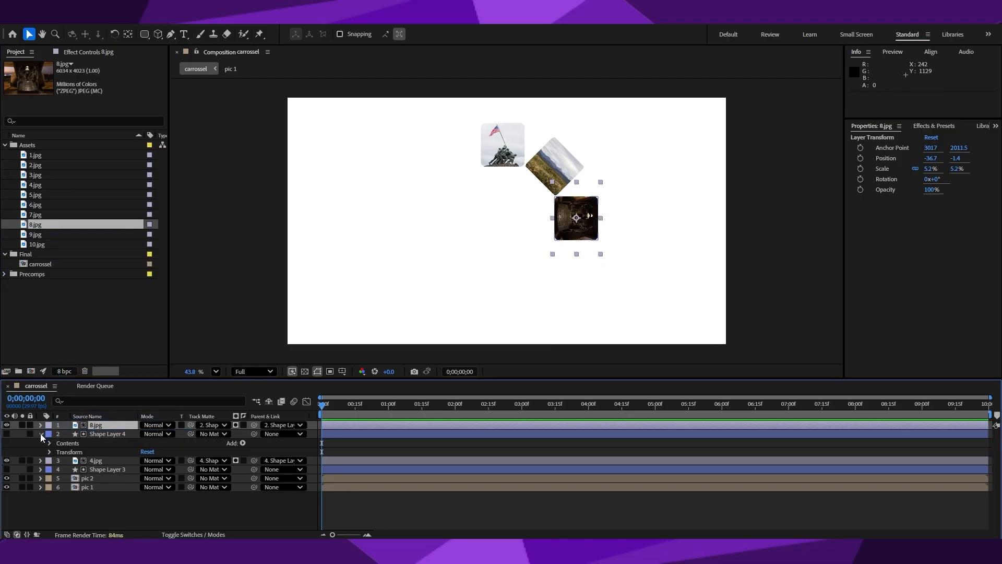
{"action": "left_click", "coordinate": [51, 452]}
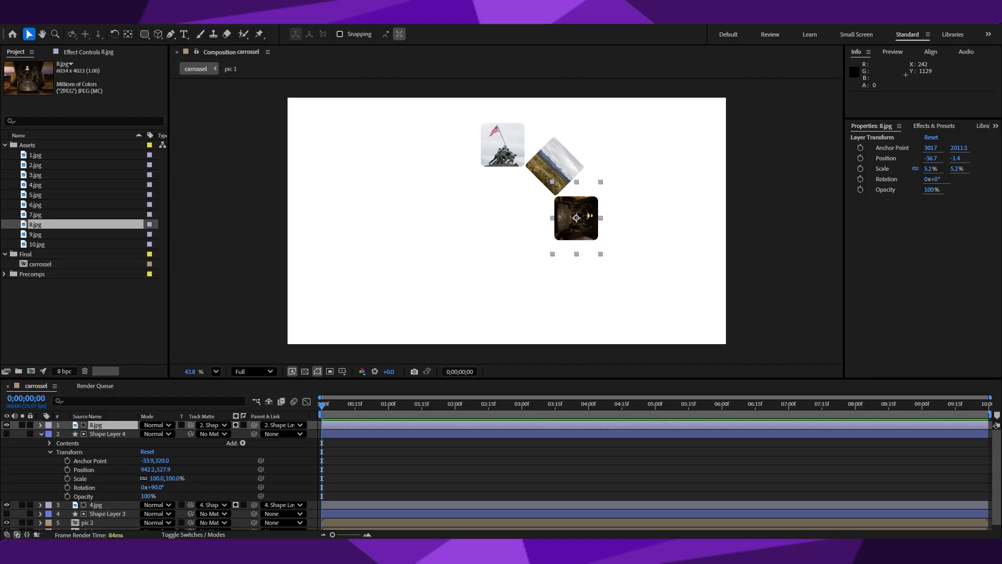
{"action": "left_click", "coordinate": [157, 487]}
{"action": "type", "text": "135"}
{"action": "key", "text": "Return"}
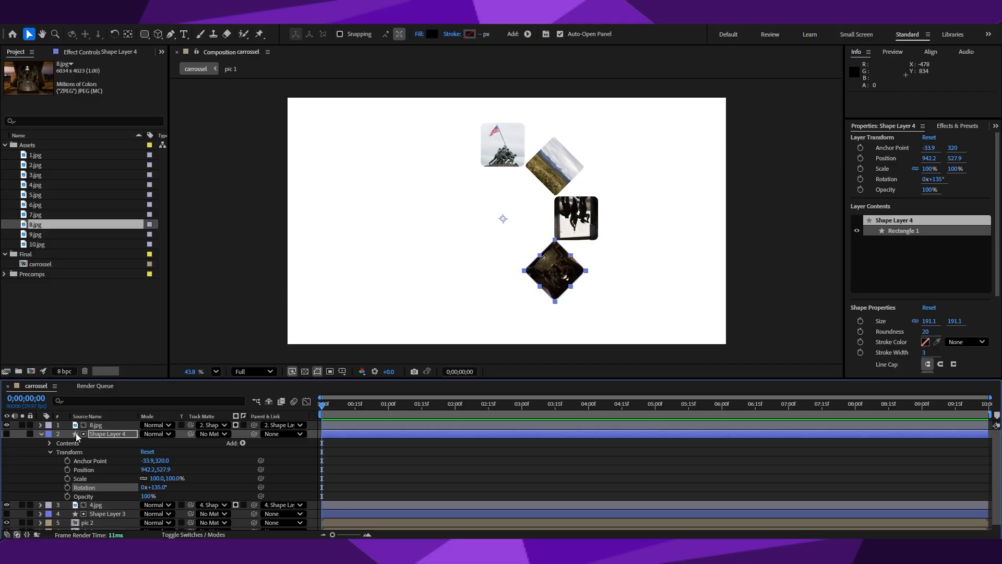
- Pre-compose the 4.jpg layer and Shape Layer 3 together as pic 3
{"action": "left_click", "coordinate": [94, 504]}
{"action": "left_click", "coordinate": [105, 514], "text": "shift"}
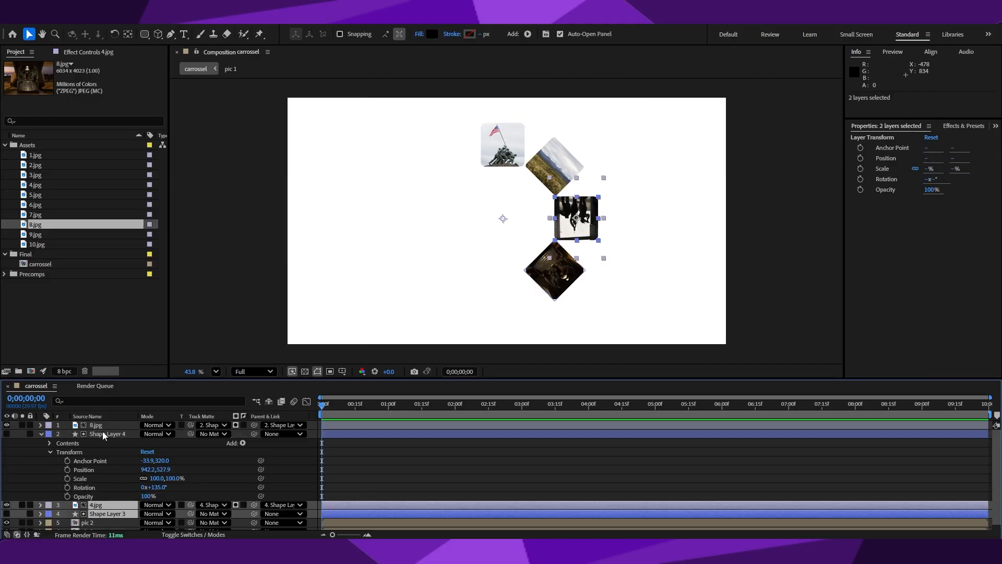
{"action": "right_click", "coordinate": [114, 505]}
{"action": "left_click", "coordinate": [138, 422]}
{"action": "type", "text": "pi"}
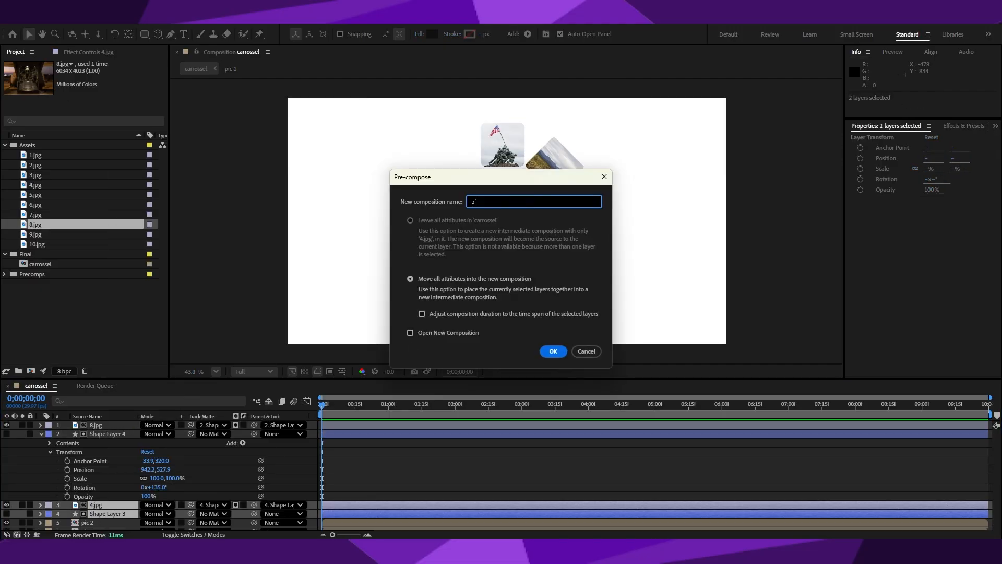
{"action": "type", "text": "c 3"}
{"action": "key", "text": "Return"}
- Duplicate the 8.jpg and Shape Layer 4 pair and place Shape Layer 5 directly beneath the upper 8.jpg
{"action": "left_click", "coordinate": [41, 434]}
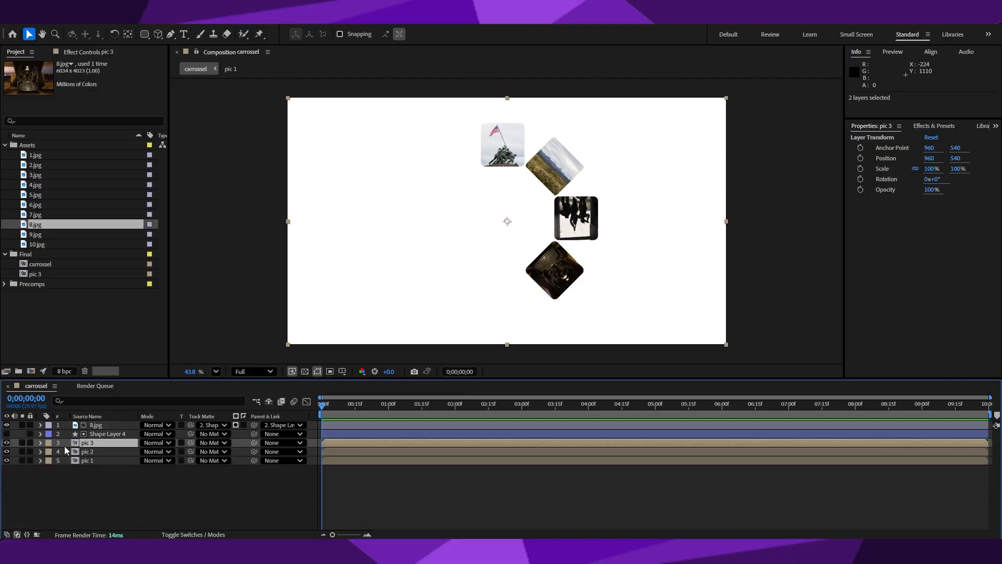
{"action": "left_click", "coordinate": [107, 436]}
{"action": "left_click", "coordinate": [105, 427], "text": "shift"}
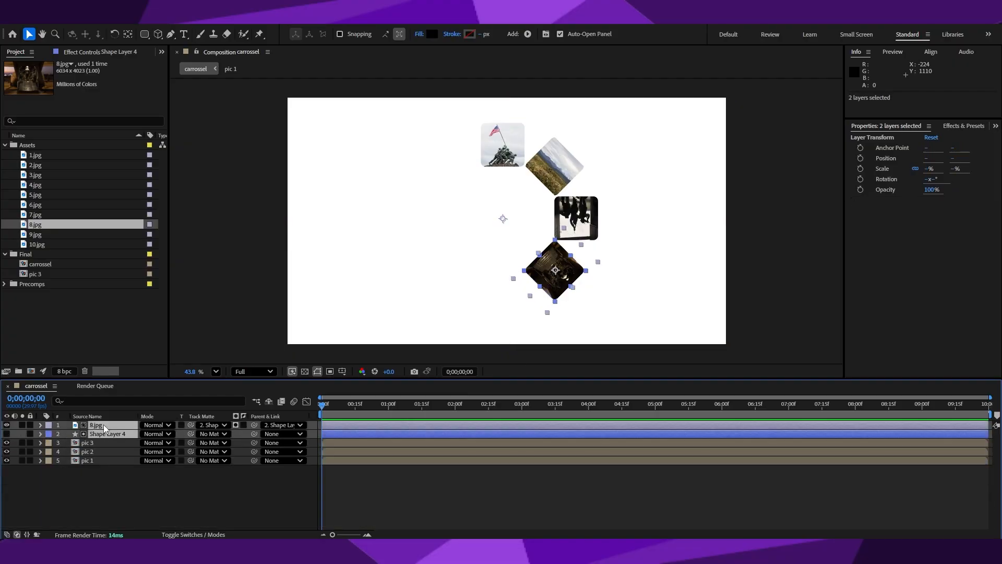
{"action": "key", "text": "ctrl+d"}
{"action": "left_click", "coordinate": [111, 451]}
- Pre-compose the lower 8.jpg layer and Shape Layer 4 together, keeping the default composition name
{"action": "left_click", "coordinate": [111, 443]}
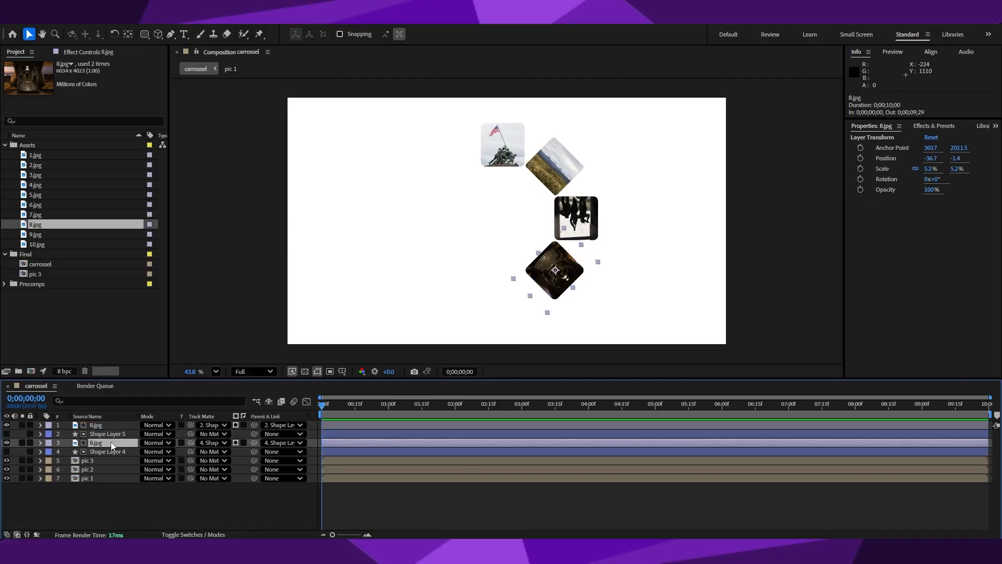
{"action": "left_click", "coordinate": [107, 450], "text": "shift"}
{"action": "right_click", "coordinate": [108, 450]}
{"action": "left_click", "coordinate": [157, 370]}
{"action": "left_click", "coordinate": [553, 353]}
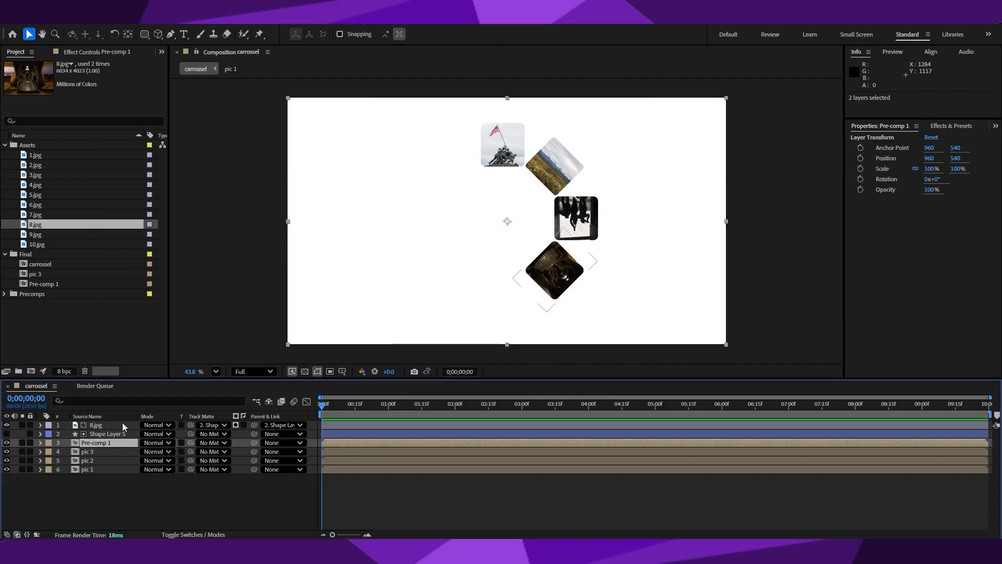
- Rename the newly pre-composed layer as [pic 4], with square brackets like the other picture layers
{"action": "right_click", "coordinate": [104, 444]}
{"action": "left_click", "coordinate": [196, 401]}
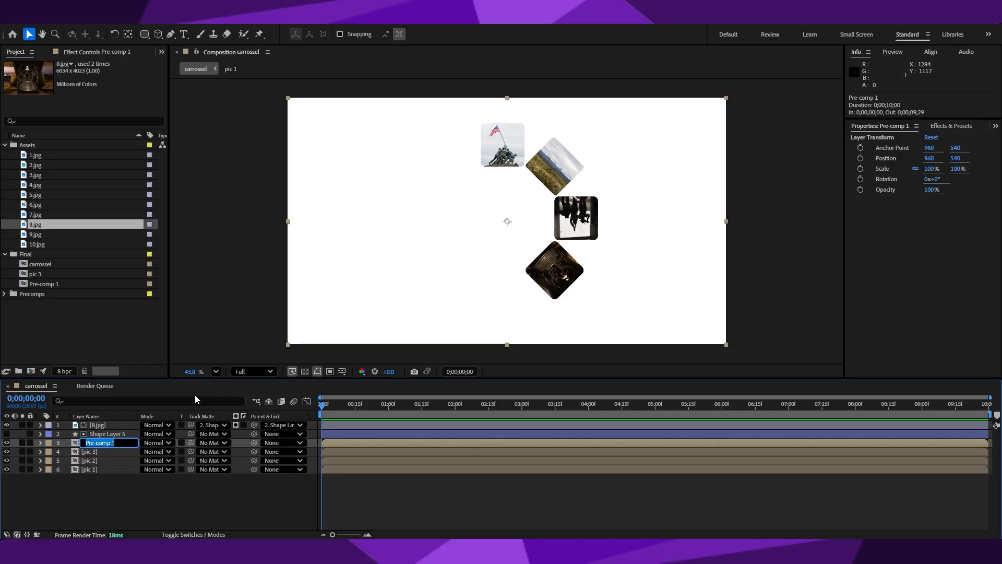
{"action": "type", "text": "pic 4"}
{"action": "key", "text": "Return"}
{"action": "left_click", "coordinate": [156, 504]}
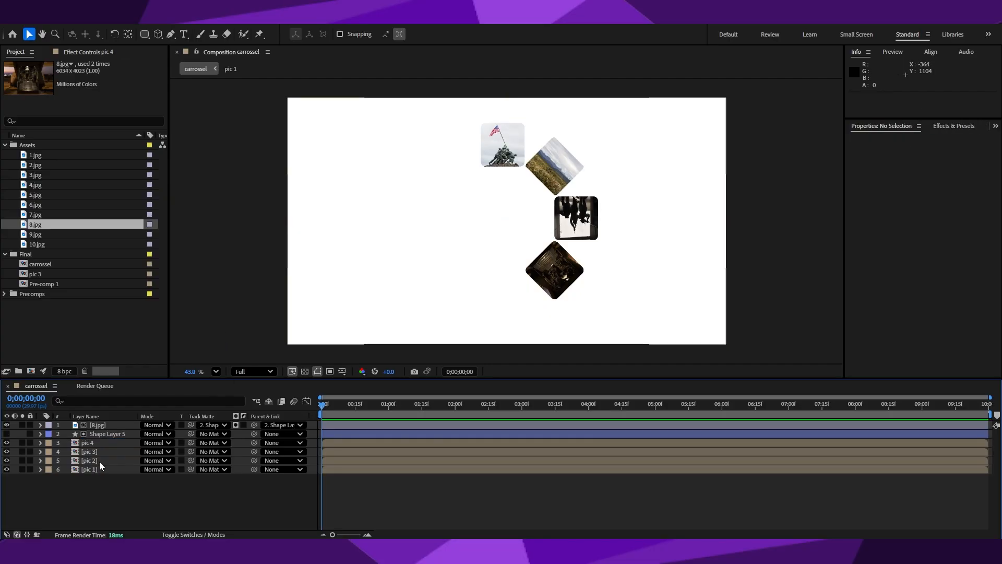
{"action": "right_click", "coordinate": [101, 443]}
{"action": "left_click", "coordinate": [135, 399]}
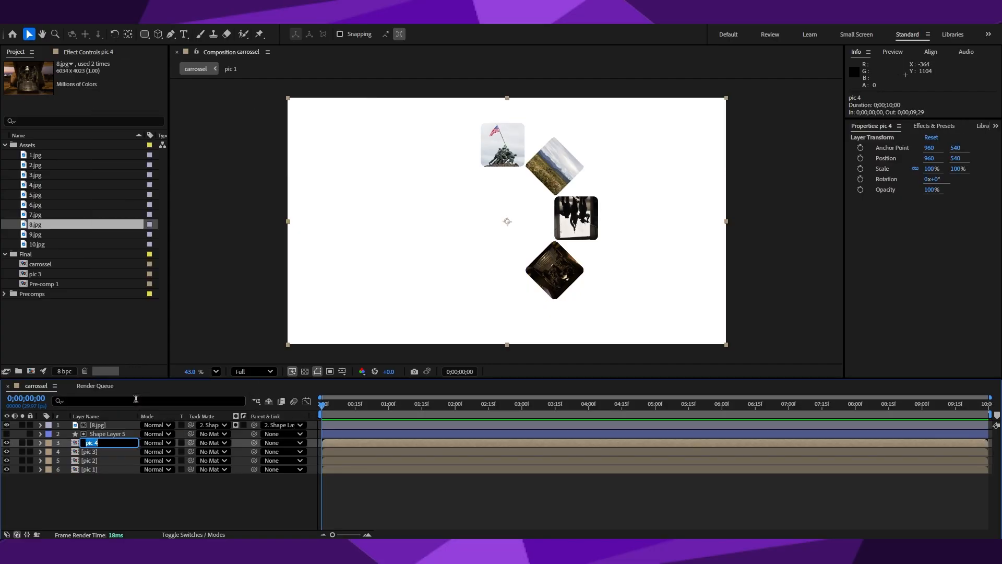
{"action": "type", "text": "c"}
{"action": "type", "text": "pic 4]"}
{"action": "left_click", "coordinate": [119, 503]}
- Set Shape Layer 5's rotation to 180°
{"action": "left_click", "coordinate": [96, 425]}
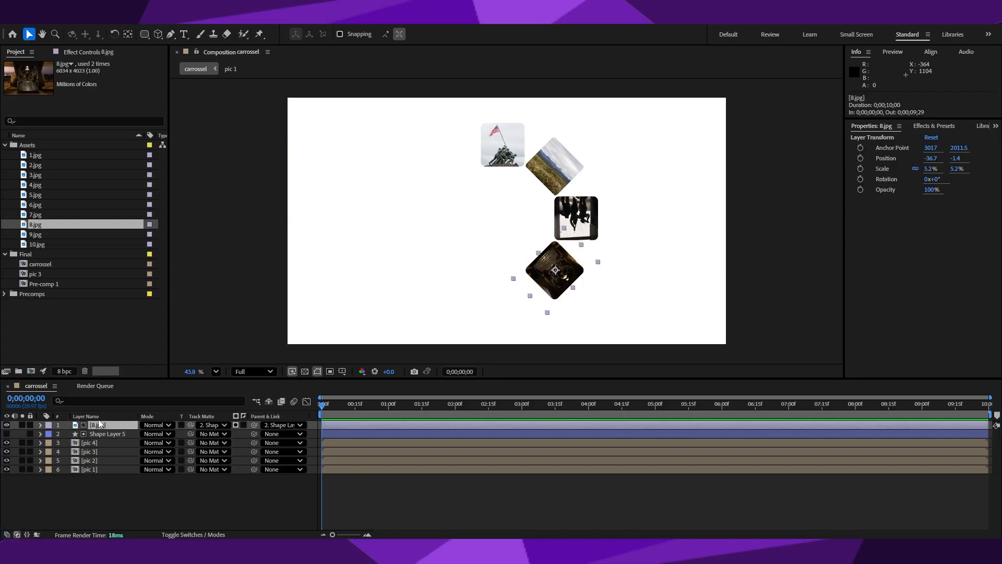
{"action": "left_click", "coordinate": [41, 433]}
{"action": "left_click", "coordinate": [51, 451]}
{"action": "left_click", "coordinate": [158, 488]}
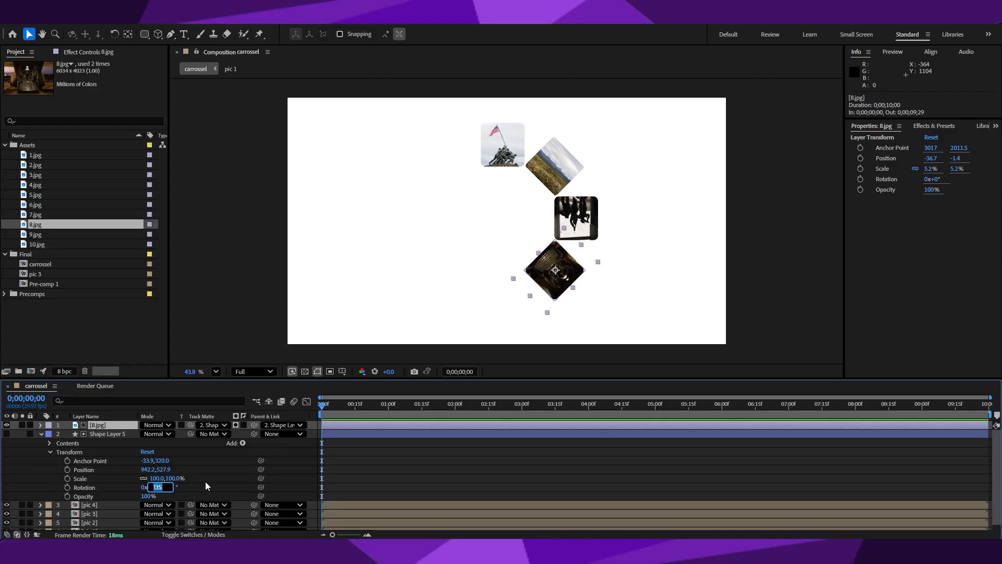
{"action": "type", "text": "180"}
{"action": "key", "text": "Return"}
- Replace the remaining 8.jpg layer's source with 10.jpg
{"action": "left_click", "coordinate": [45, 244]}
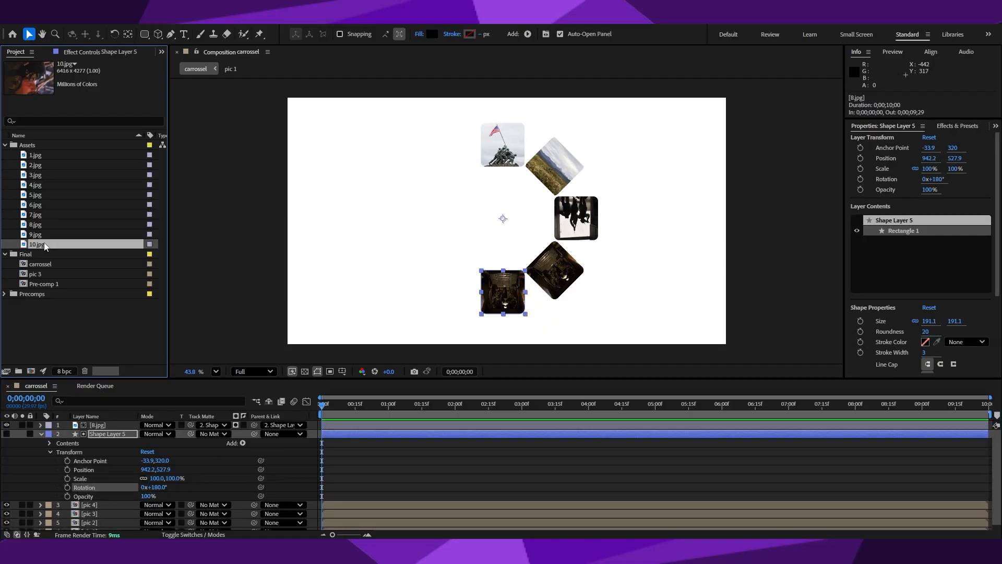
{"action": "left_click_drag", "start_coordinate": [44, 244], "coordinate": [99, 427]}
{"action": "left_click", "coordinate": [563, 316]}
{"action": "left_click", "coordinate": [93, 425]}
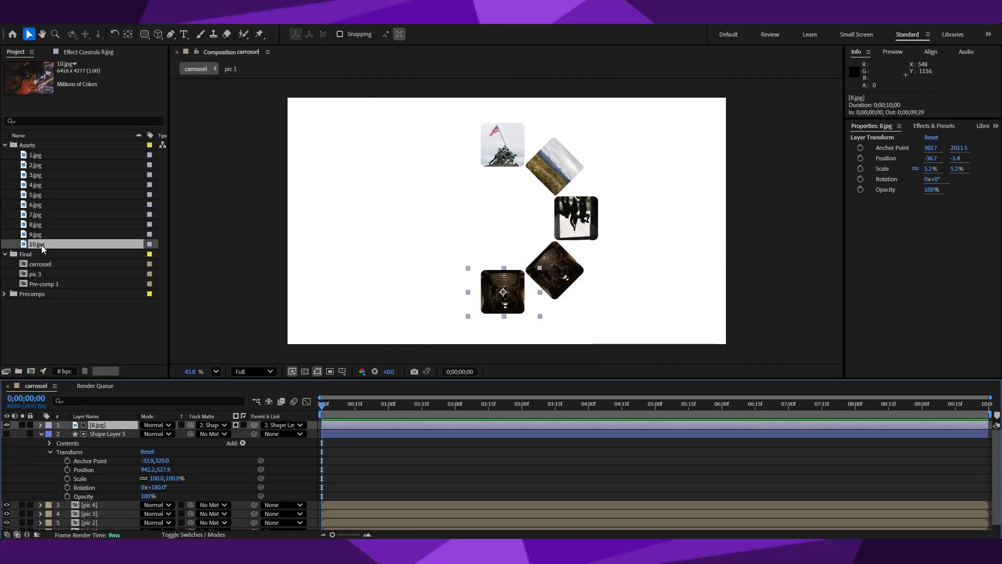
{"action": "left_click_drag", "start_coordinate": [44, 249], "coordinate": [99, 425]}
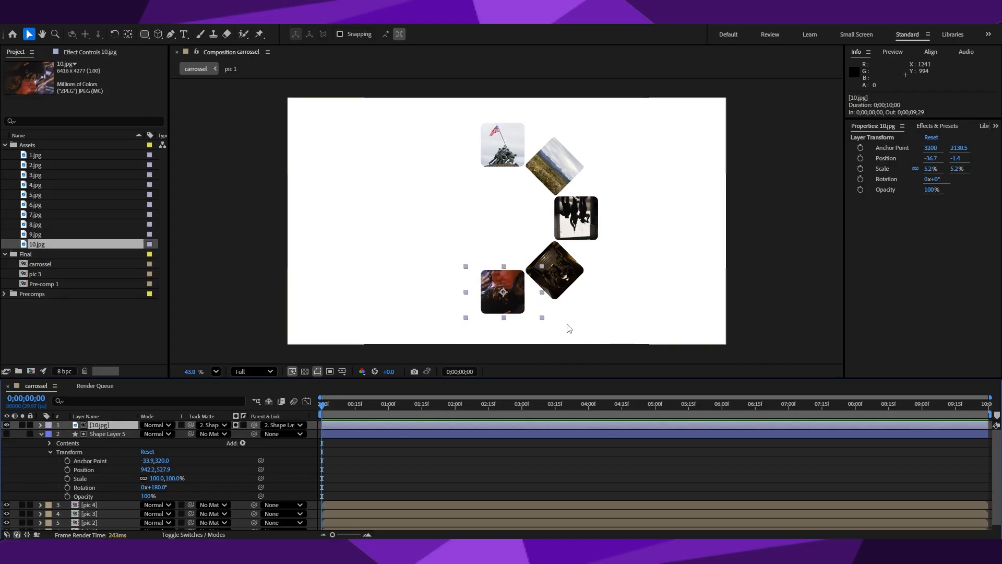
- Scale the 10.jpg layer down to about 4.7% within its rounded square and collapse the layer properties
{"action": "mouse_move", "coordinate": [542, 318]}
{"action": "left_mouse_down"}
{"action": "mouse_move", "coordinate": [528, 313]}
{"action": "mouse_move", "coordinate": [538, 315]}
{"action": "left_mouse_up"}
{"action": "left_click", "coordinate": [41, 426]}
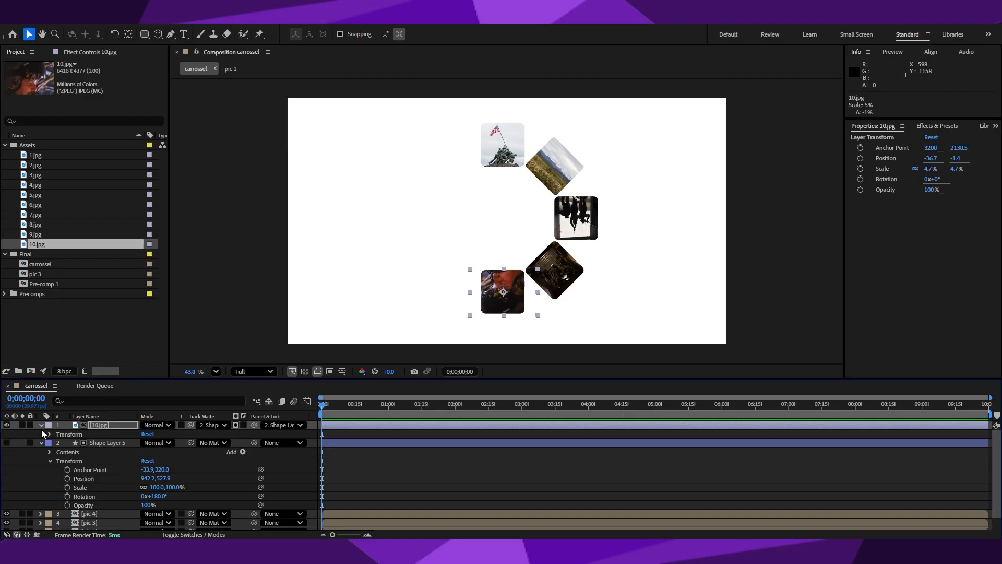
{"action": "left_click", "coordinate": [41, 425]}
{"action": "left_click", "coordinate": [42, 433]}
- Duplicate the 10.jpg and Shape Layer 5 pair and place Shape Layer 6 directly beneath the upper 10.jpg
{"action": "left_click", "coordinate": [111, 433], "text": "ctrl"}
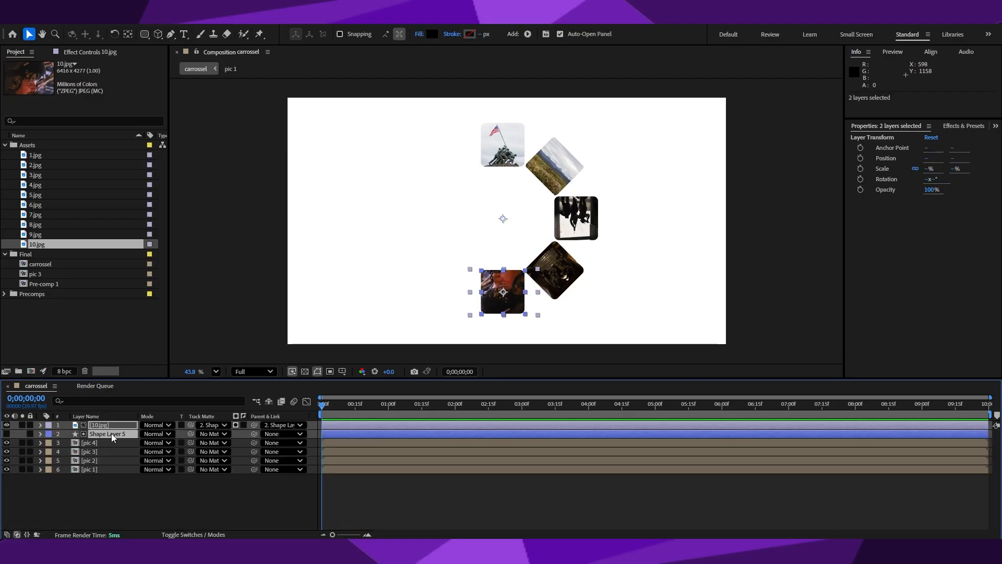
{"action": "key", "text": "ctrl+d"}
{"action": "key", "text": "ctrl+shift+a"}
{"action": "left_click_drag", "start_coordinate": [114, 443], "coordinate": [111, 430]}
- Pre-compose the lower 10.jpg layer and Shape Layer 5 together as pic 5
{"action": "left_click", "coordinate": [99, 443]}
{"action": "left_click", "coordinate": [104, 452], "text": "ctrl"}
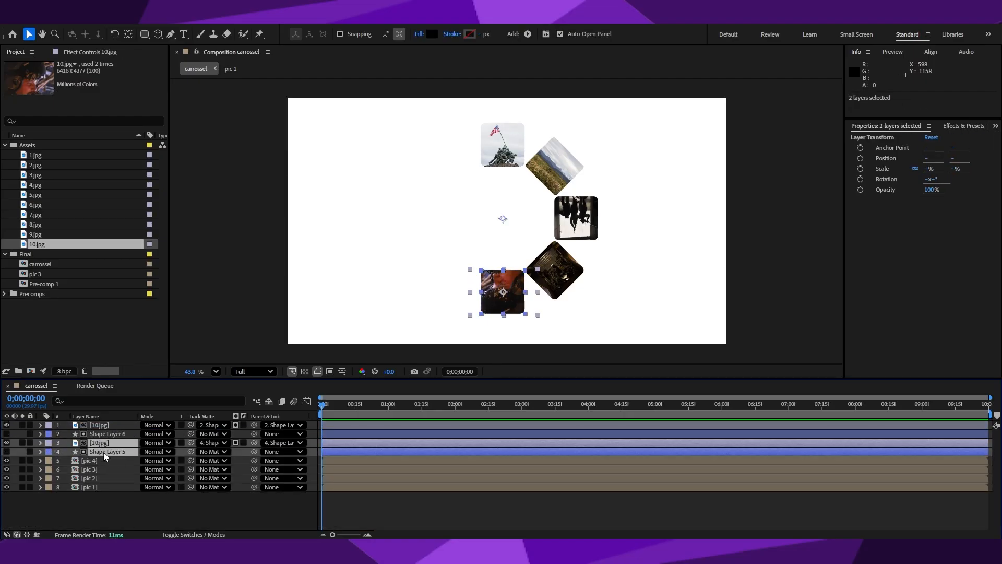
{"action": "right_click", "coordinate": [104, 455]}
{"action": "left_click", "coordinate": [148, 372]}
{"action": "type", "text": "pic 5"}
{"action": "key", "text": "Return"}
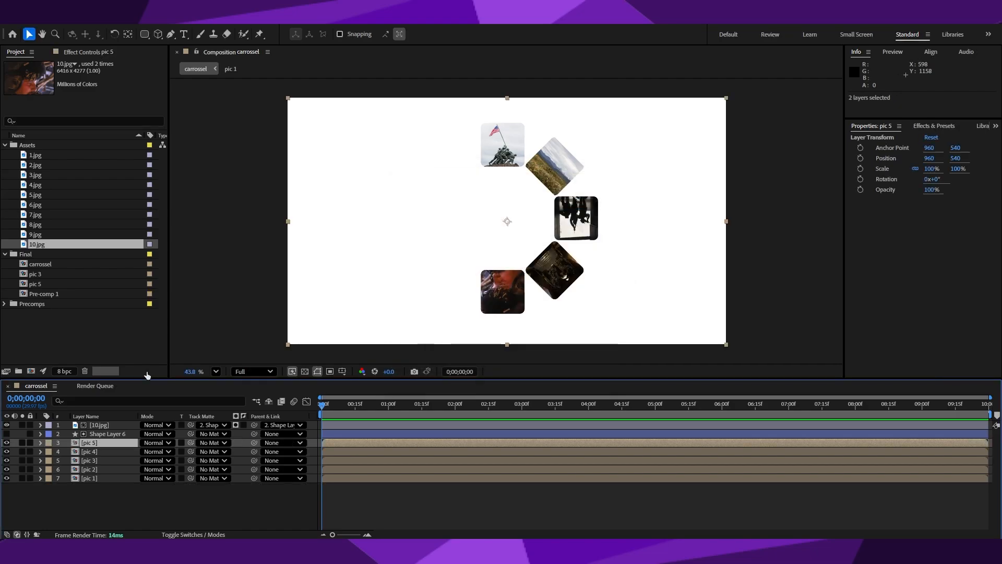
- Set Shape Layer 6's rotation to 225°
{"action": "left_click", "coordinate": [41, 434]}
{"action": "left_click", "coordinate": [50, 453]}
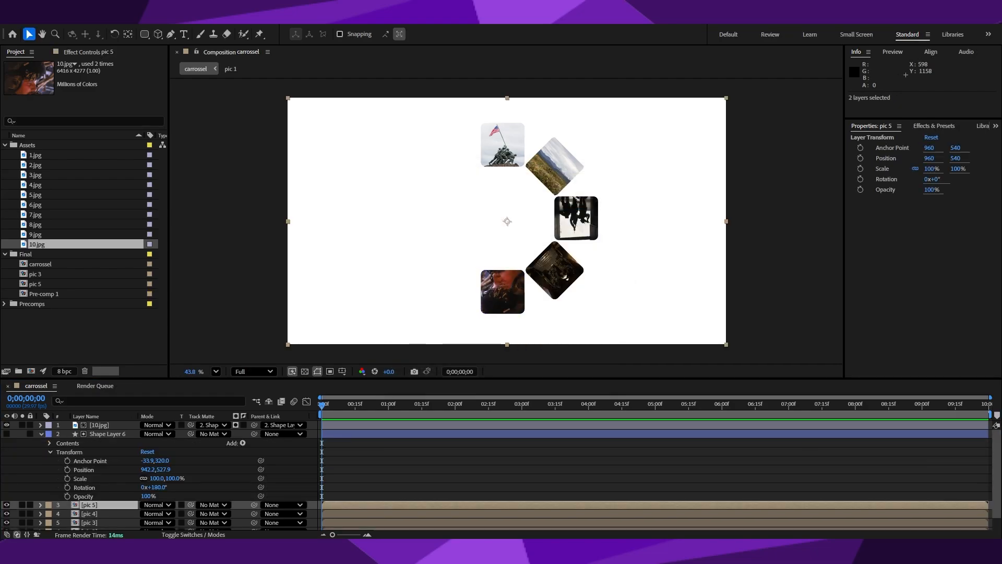
{"action": "left_click", "coordinate": [159, 487]}
{"action": "type", "text": "225"}
{"action": "key", "text": "Return"}
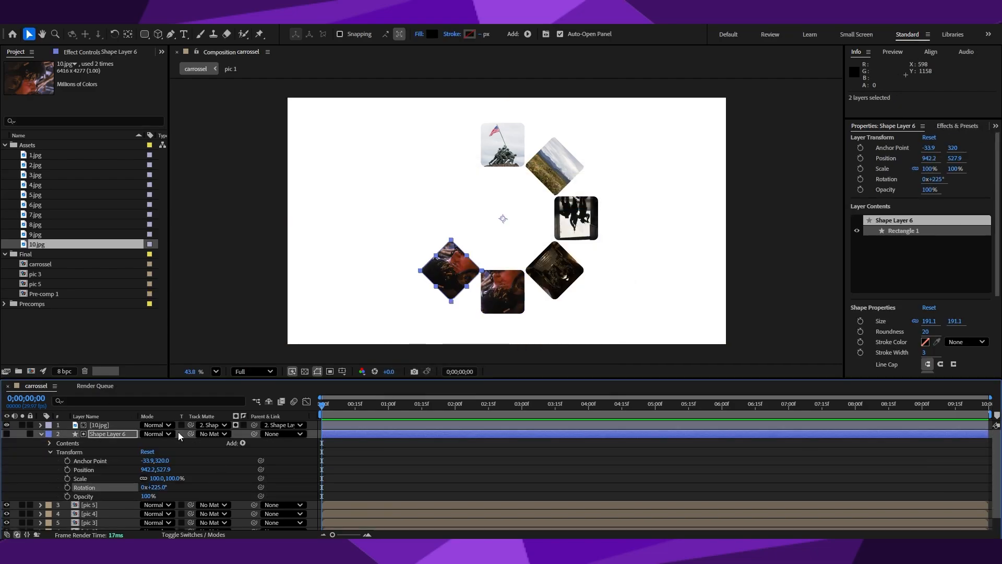
- Replace the remaining 10.jpg layer's source with 7.jpg
{"action": "left_click", "coordinate": [60, 224]}
{"action": "left_click", "coordinate": [43, 215]}
{"action": "left_click", "coordinate": [103, 425]}
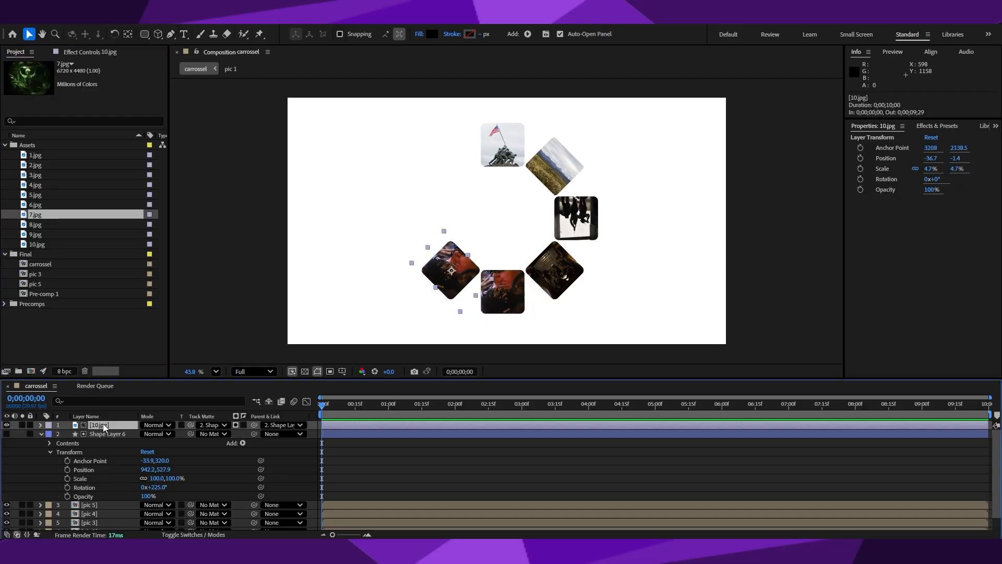
{"action": "left_click_drag", "start_coordinate": [43, 214], "coordinate": [105, 424]}
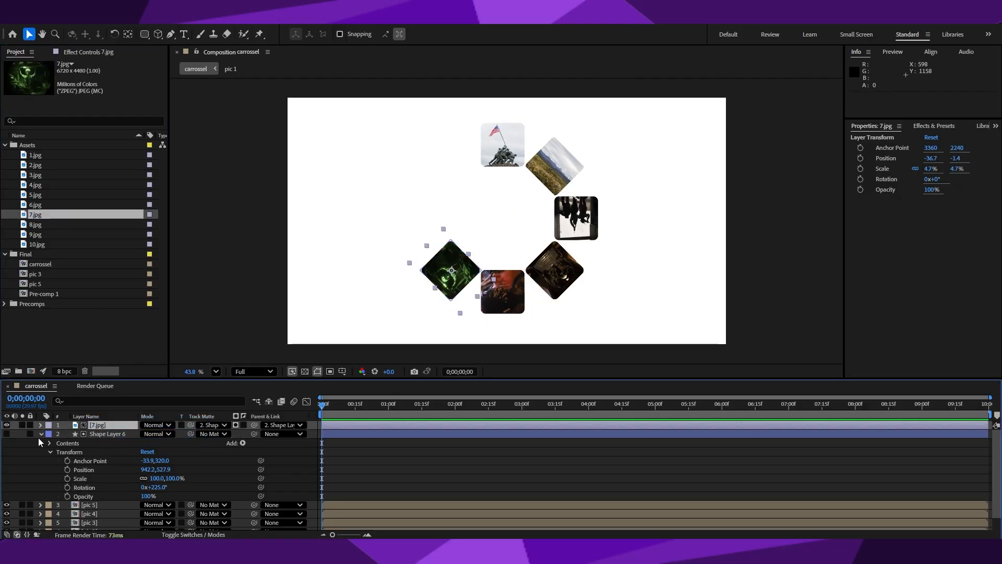
- Duplicate the 7.jpg and Shape Layer 6 pair and place Shape Layer 7 directly beneath the upper 7.jpg
{"action": "left_click", "coordinate": [41, 433]}
{"action": "left_click", "coordinate": [105, 433], "text": "shift"}
{"action": "right_click", "coordinate": [102, 434]}
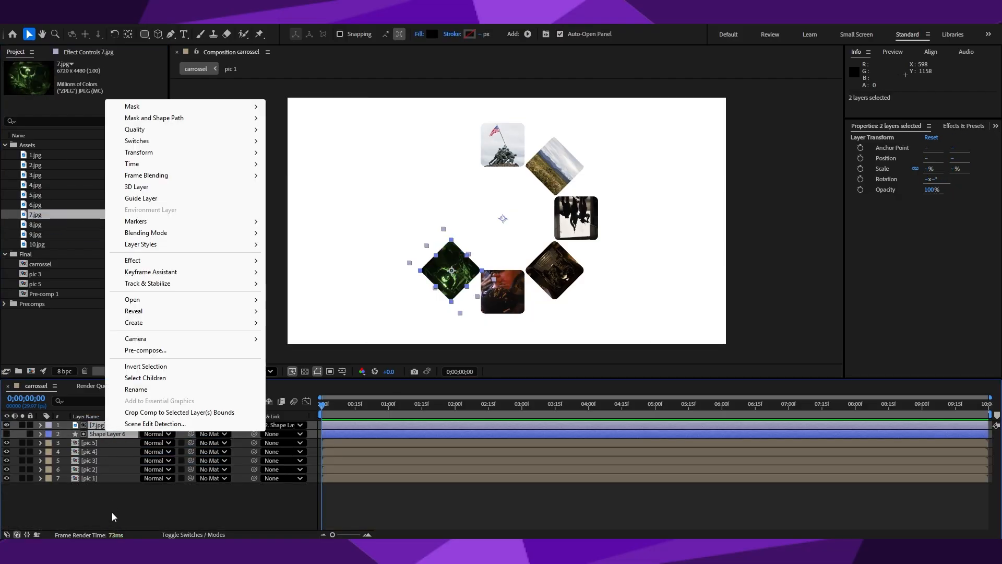
{"action": "left_click", "coordinate": [112, 512]}
{"action": "left_click", "coordinate": [102, 425]}
{"action": "left_click", "coordinate": [103, 435], "text": "shift"}
{"action": "key", "text": "ctrl+d"}
{"action": "left_click", "coordinate": [134, 518]}
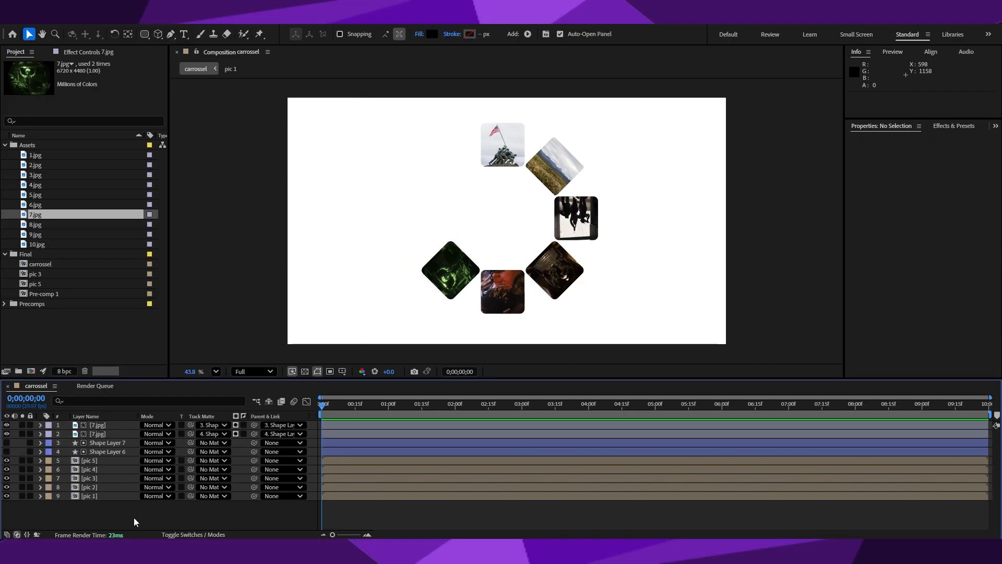
{"action": "left_click_drag", "start_coordinate": [104, 442], "coordinate": [103, 430]}
- Pre-compose the lower 7.jpg layer and Shape Layer 6 together as pic 6
{"action": "left_click", "coordinate": [98, 443]}
{"action": "left_click", "coordinate": [102, 451], "text": "shift"}
{"action": "right_click", "coordinate": [102, 454]}
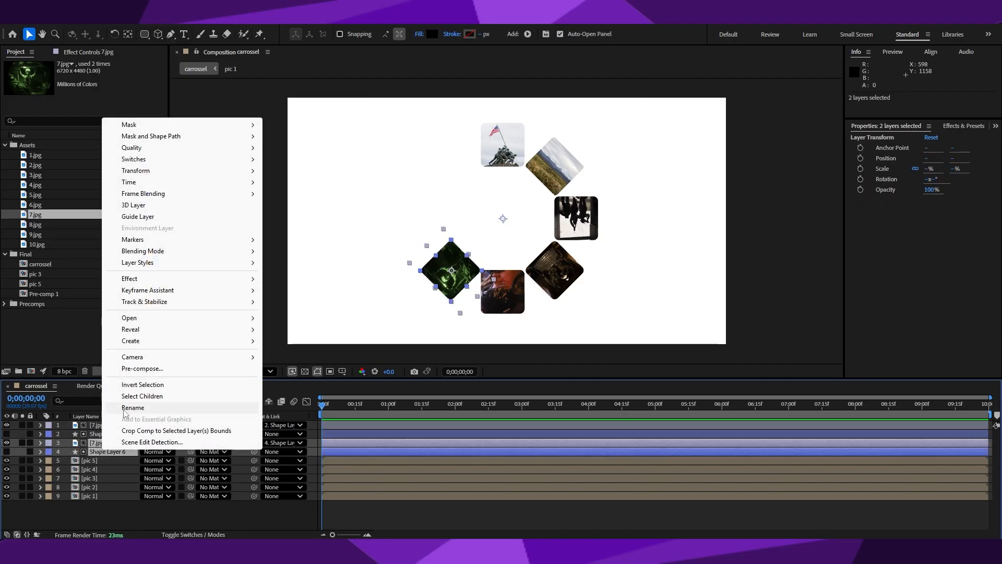
{"action": "left_click", "coordinate": [151, 369]}
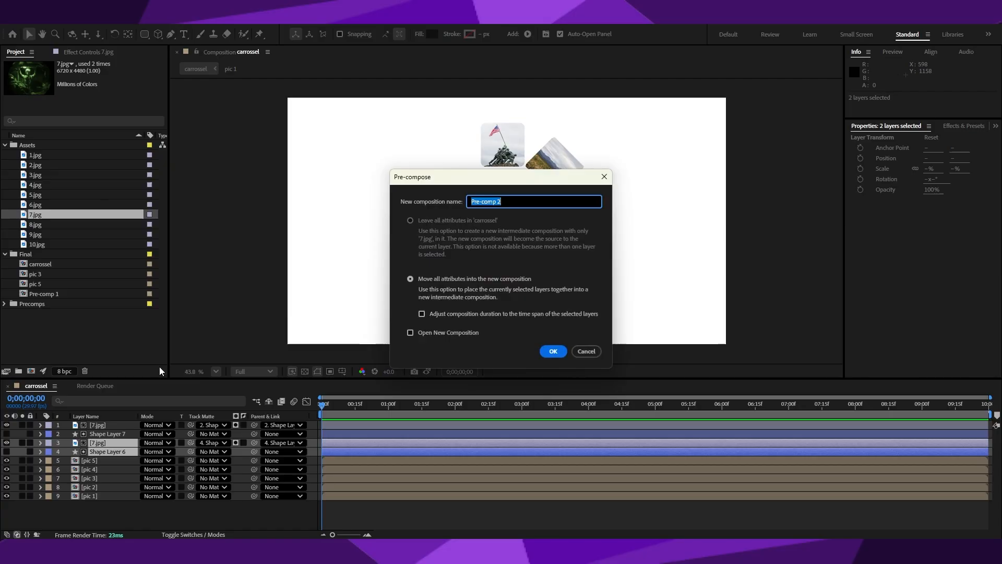
{"action": "type", "text": "pic 6"}
{"action": "key", "text": "Return"}
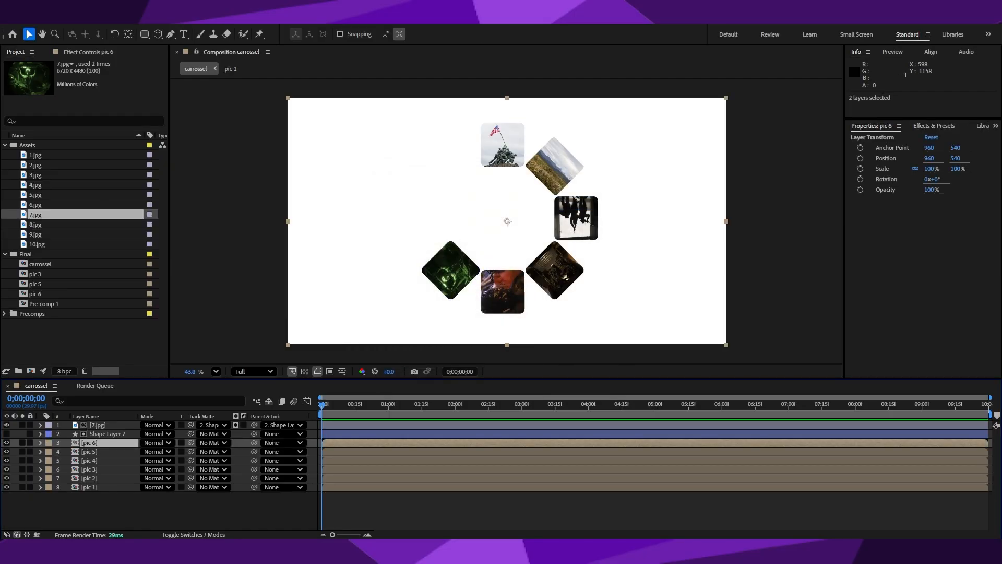
- Set Shape Layer 7's rotation to 270°
{"action": "left_click", "coordinate": [40, 433]}
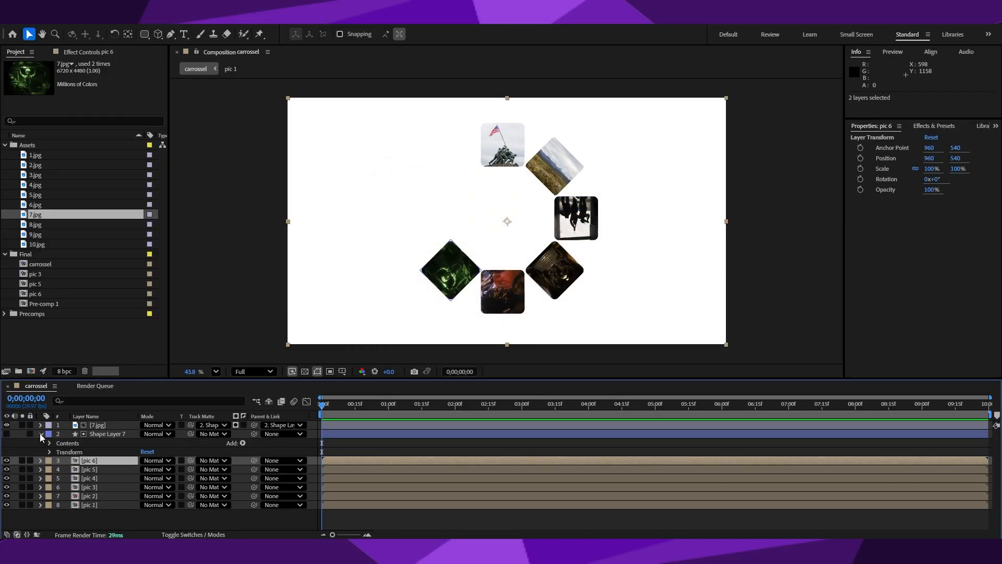
{"action": "left_click", "coordinate": [51, 452]}
{"action": "left_click", "coordinate": [158, 487]}
{"action": "type", "text": "270"}
{"action": "key", "text": "Return"}
- Replace the remaining 7.jpg layer's source with 5.jpg
{"action": "left_click", "coordinate": [49, 193]}
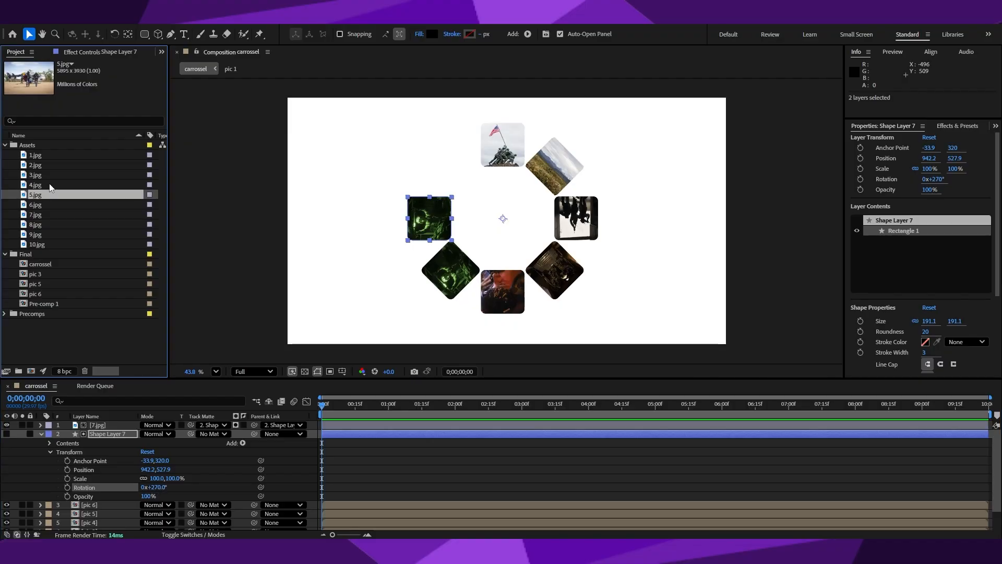
{"action": "left_click", "coordinate": [103, 425]}
{"action": "left_click_drag", "start_coordinate": [50, 199], "coordinate": [98, 422]}
- Duplicate the 5.jpg and Shape Layer 7 pair and place Shape Layer 8 directly beneath the upper 5.jpg
{"action": "left_click", "coordinate": [40, 434]}
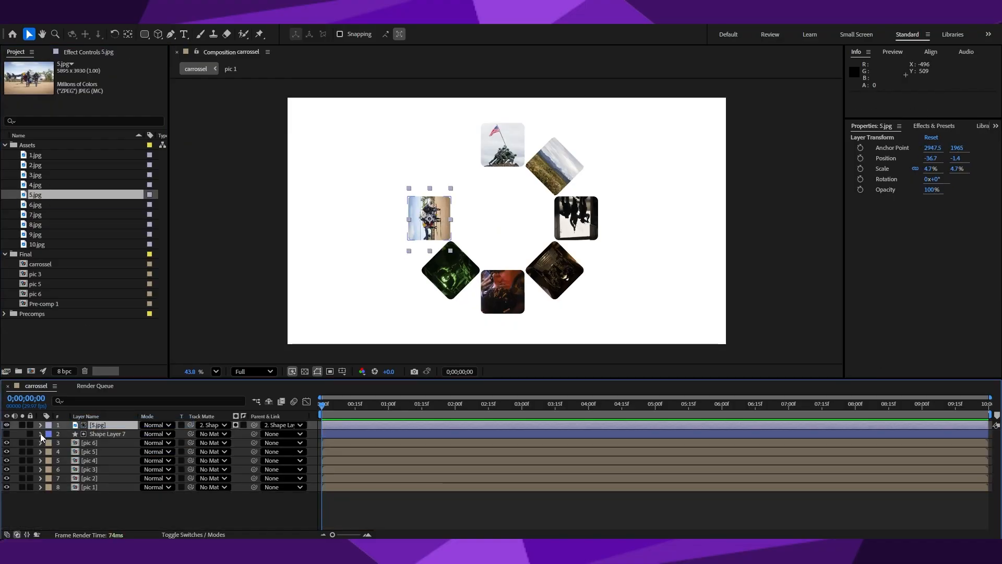
{"action": "left_click", "coordinate": [105, 434], "text": "ctrl"}
{"action": "key", "text": "ctrl+d"}
{"action": "left_click", "coordinate": [116, 517]}
{"action": "left_click_drag", "start_coordinate": [105, 443], "coordinate": [99, 430]}
- Pre-compose the lower 5.jpg layer and Shape Layer 7 together as pic 7
{"action": "left_click", "coordinate": [100, 442]}
{"action": "left_click", "coordinate": [101, 449], "text": "ctrl"}
{"action": "right_click", "coordinate": [101, 448]}
{"action": "left_click", "coordinate": [141, 366]}
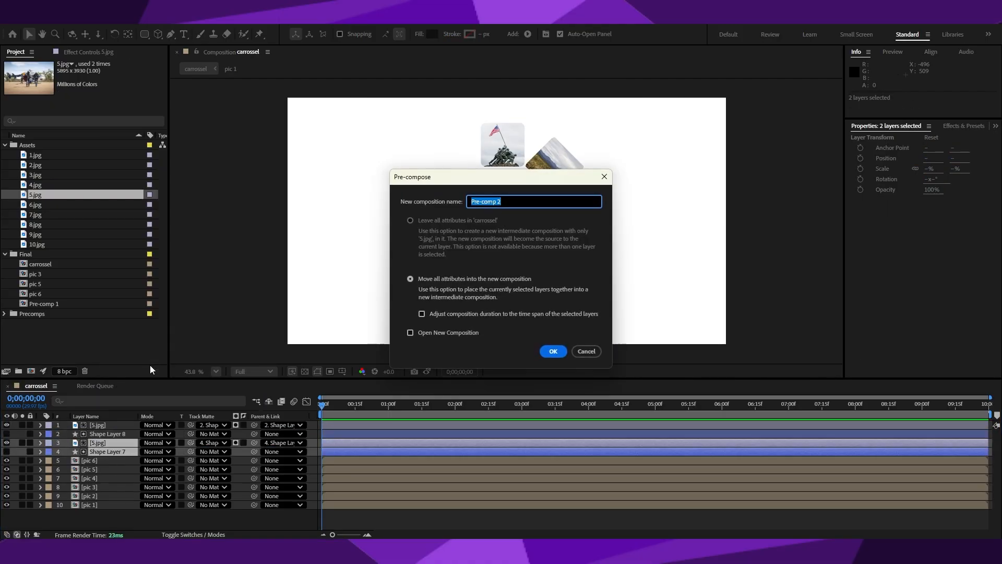
{"action": "type", "text": "pic 7"}
{"action": "key", "text": "Return"}
- Set Shape Layer 8's rotation to 315°
{"action": "left_click", "coordinate": [41, 434]}
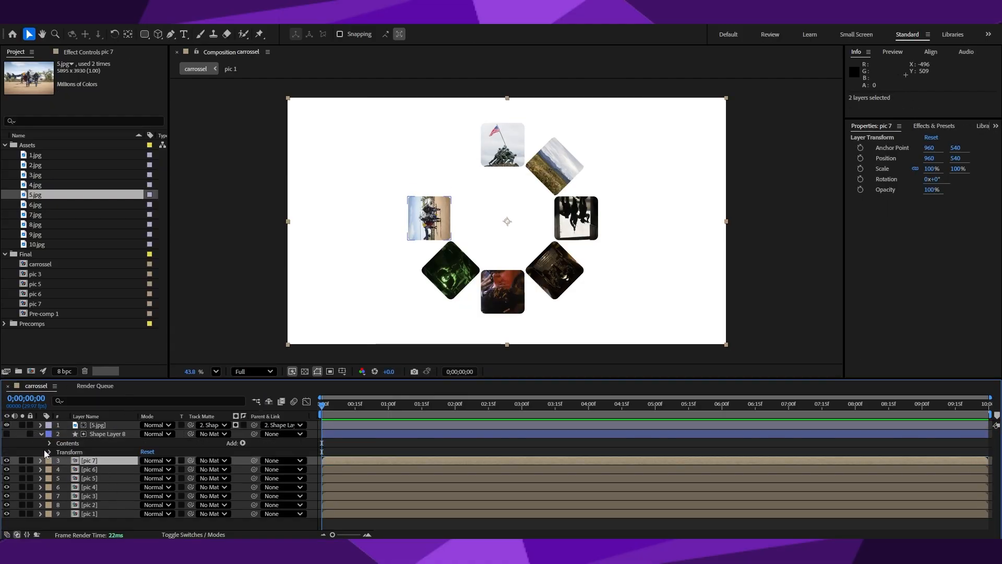
{"action": "left_click", "coordinate": [49, 452]}
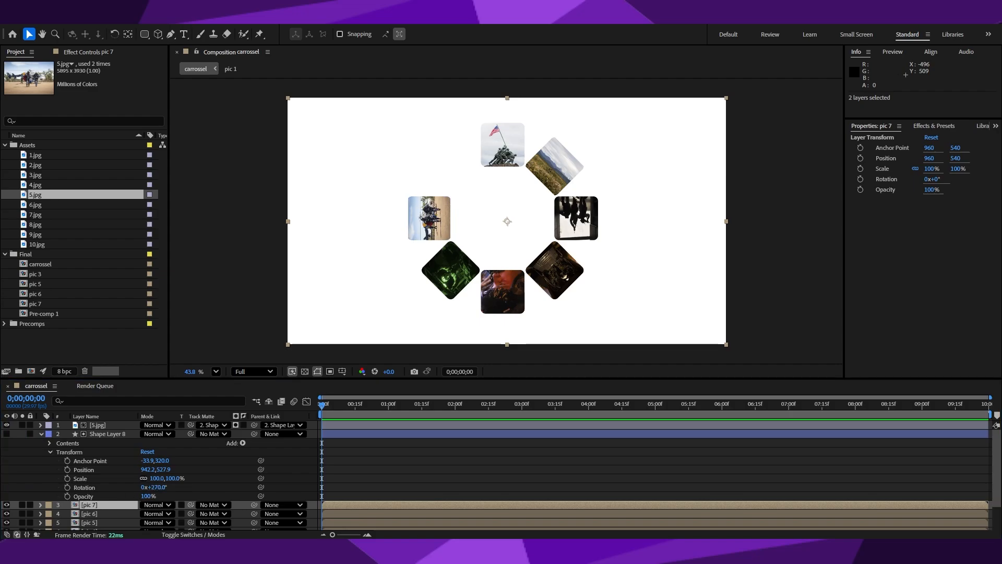
{"action": "left_click", "coordinate": [158, 488]}
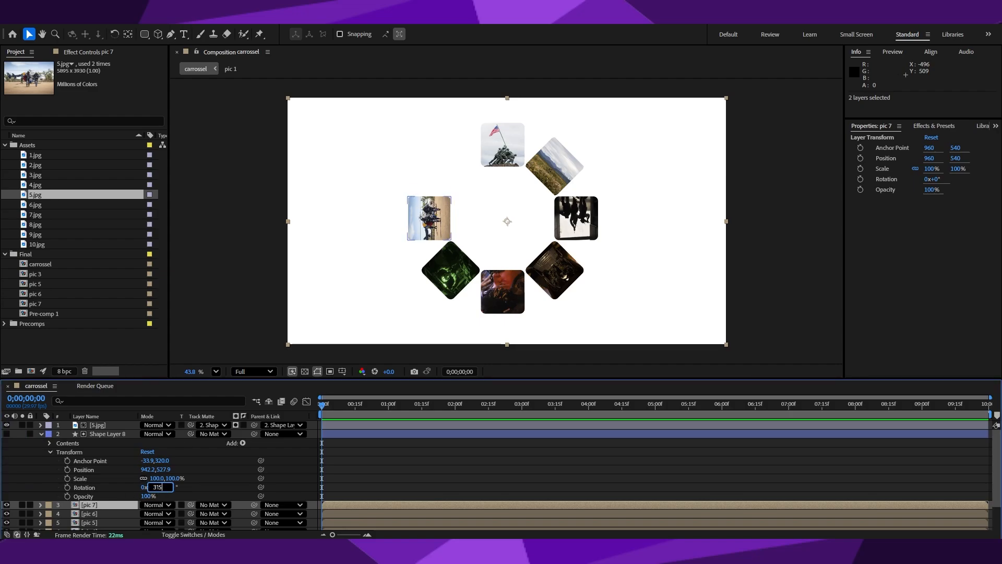
{"action": "key", "text": "Return"}
- Replace the source of the top 5.jpg layer, masked by Shape Layer 8, with 9.jpg from the project assets
{"action": "left_click", "coordinate": [62, 178]}
{"action": "left_click", "coordinate": [58, 167]}
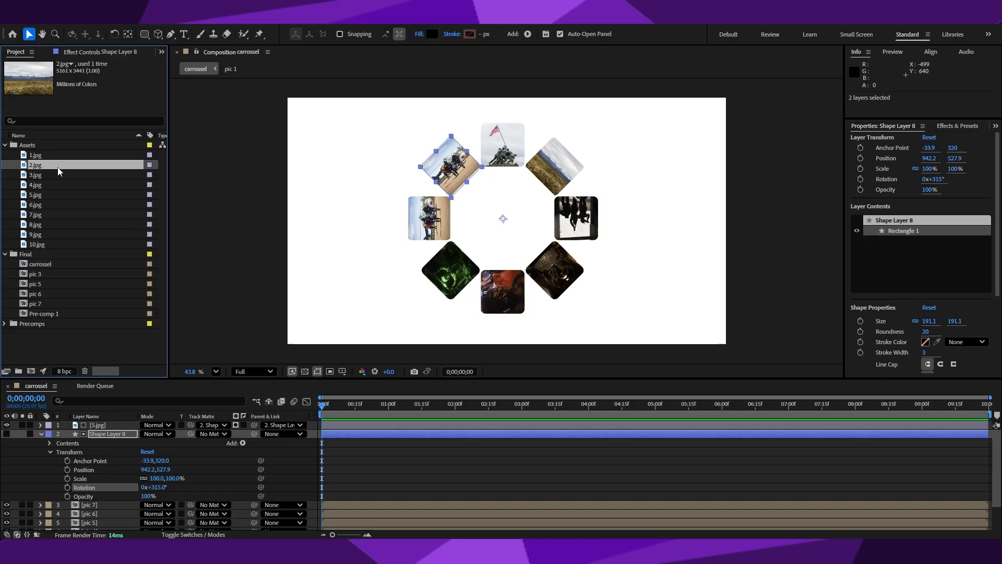
{"action": "left_click", "coordinate": [54, 177]}
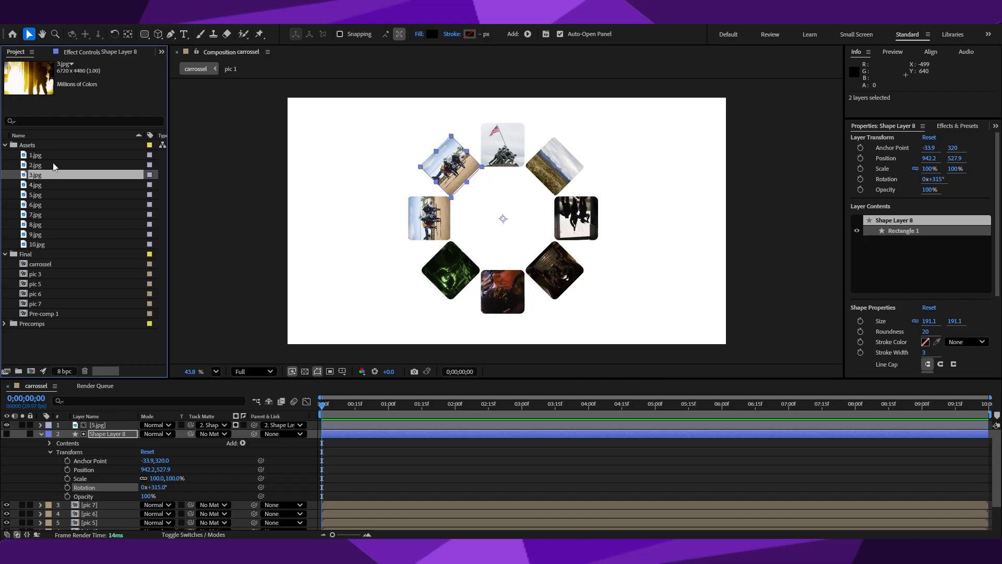
{"action": "left_click", "coordinate": [48, 197]}
{"action": "left_click", "coordinate": [48, 206]}
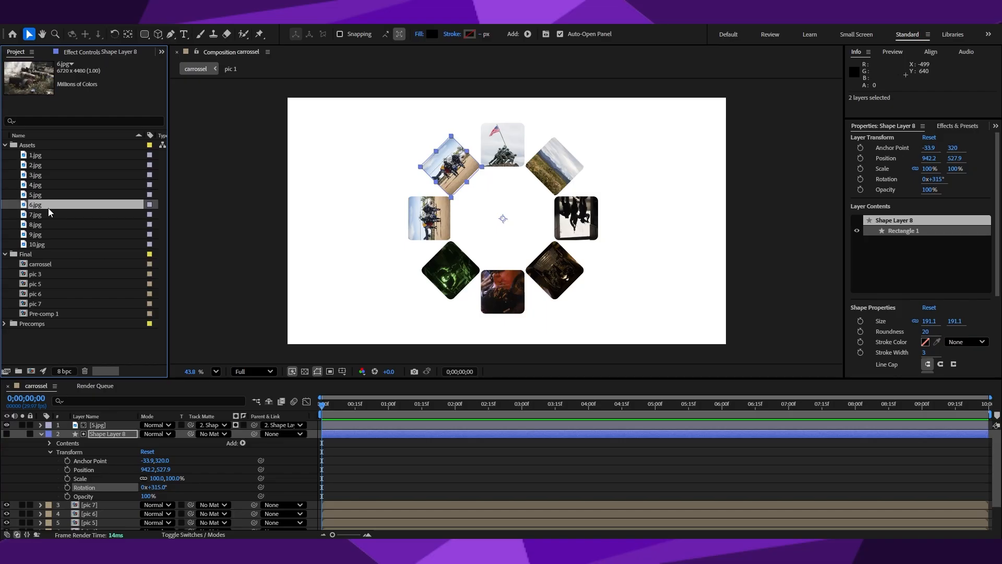
{"action": "left_click", "coordinate": [49, 213]}
{"action": "left_click", "coordinate": [49, 224]}
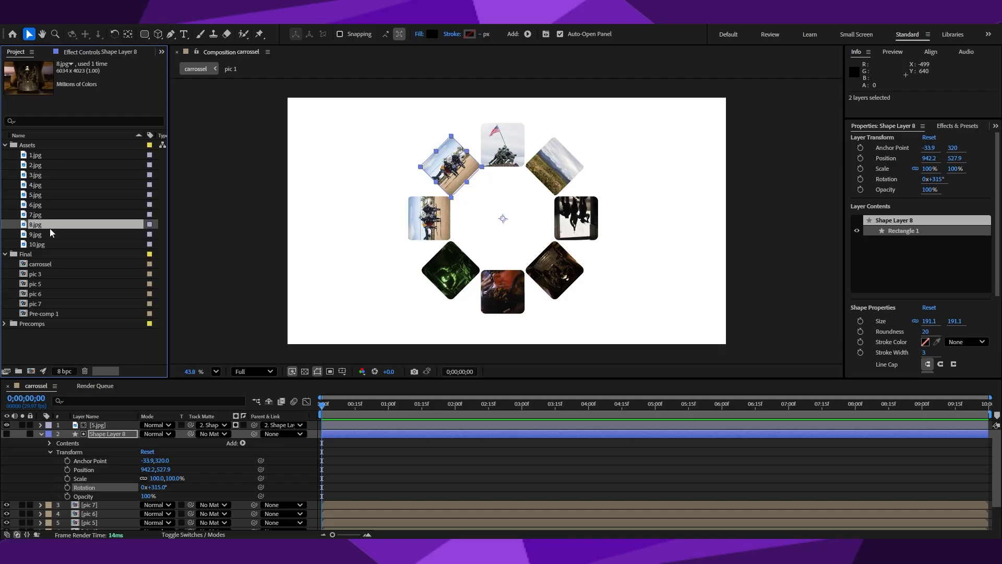
{"action": "left_click", "coordinate": [50, 233]}
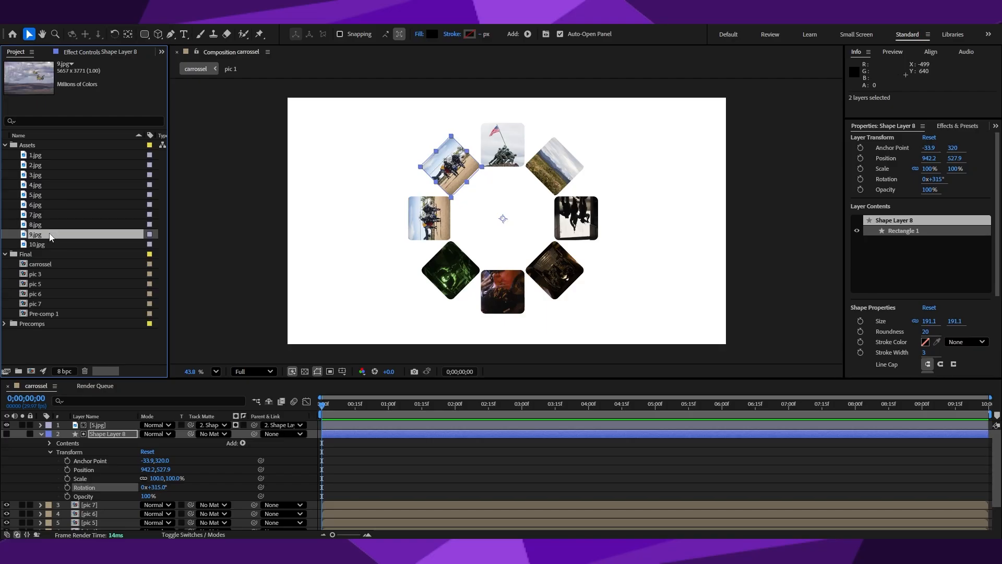
{"action": "left_click", "coordinate": [94, 424]}
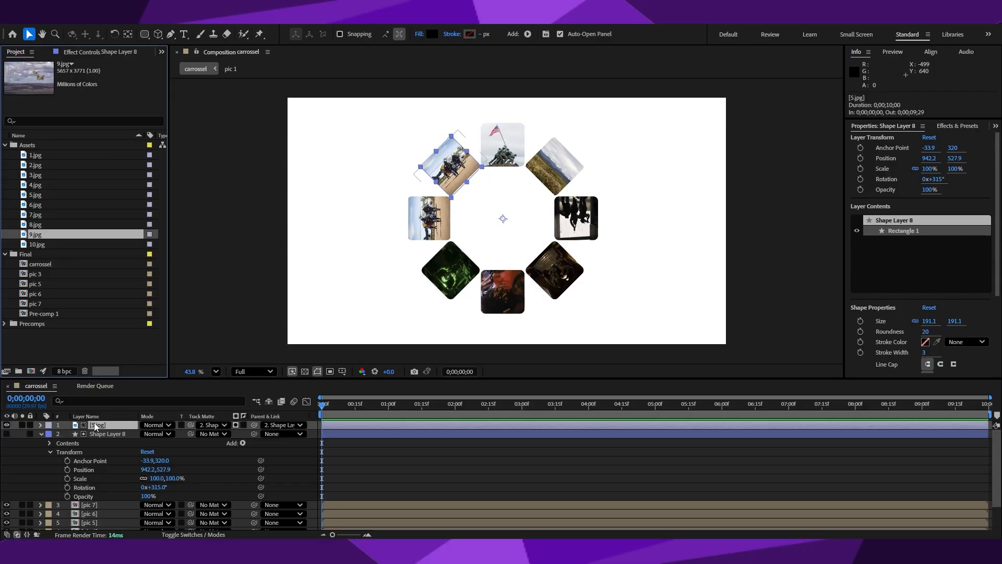
{"action": "left_click_drag", "start_coordinate": [39, 233], "coordinate": [101, 425]}
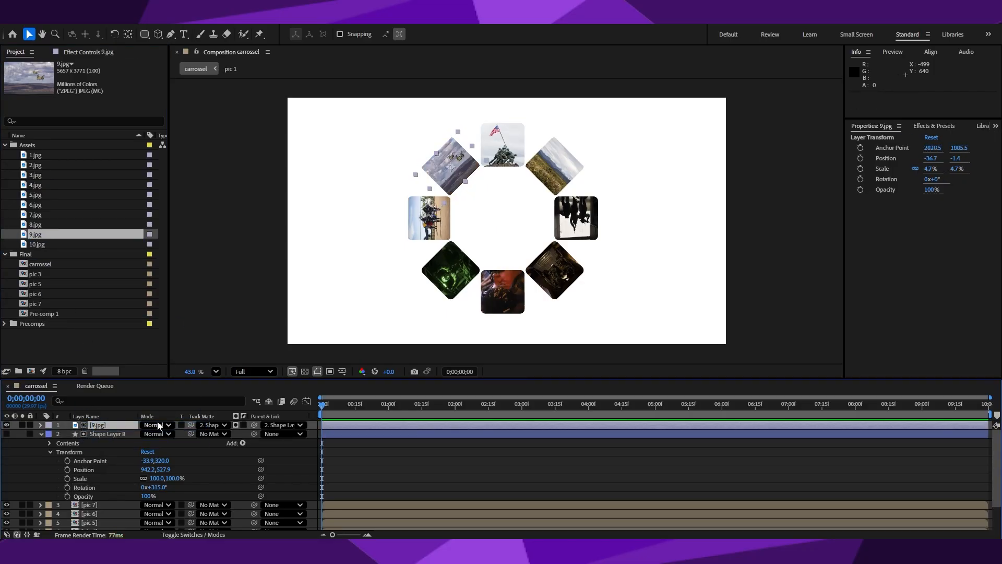
- Pre-compose the 9.jpg layer and Shape Layer 8 together as pic 8
{"action": "left_click", "coordinate": [41, 434]}
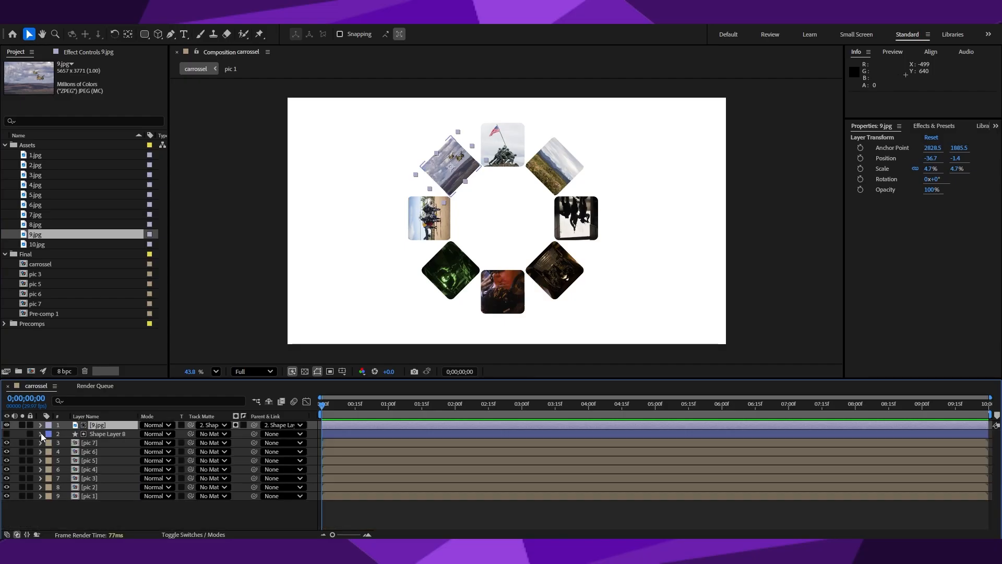
{"action": "left_click", "coordinate": [114, 436], "text": "shift"}
{"action": "right_click", "coordinate": [113, 435]}
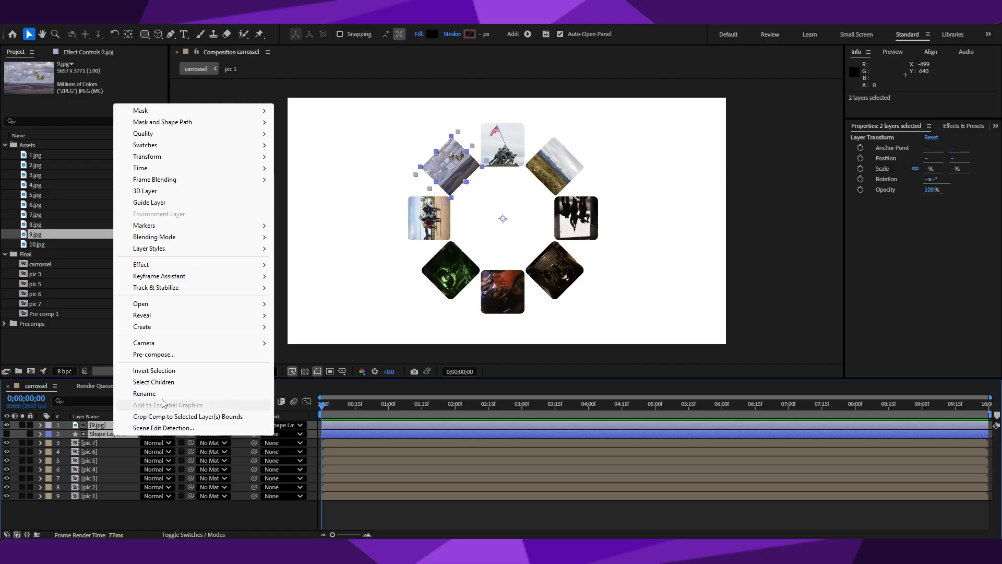
{"action": "left_click", "coordinate": [151, 355]}
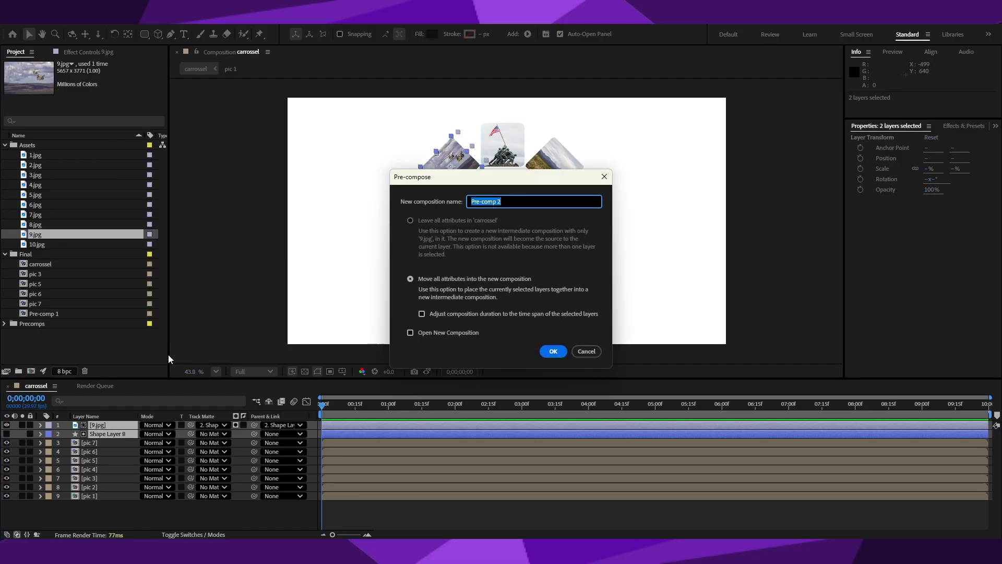
{"action": "type", "text": "pic 8"}
{"action": "key", "text": "Return"}
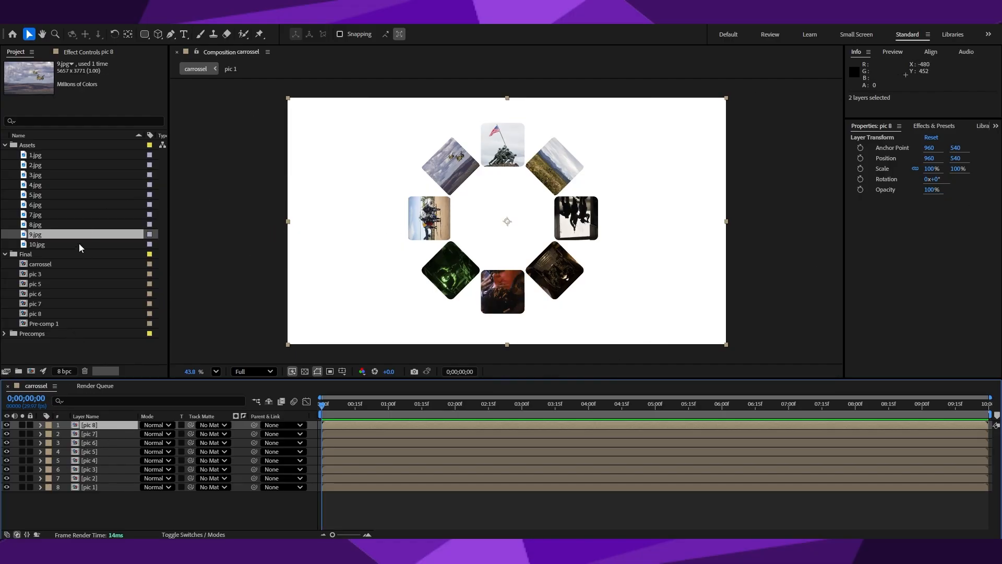
- Move pic 3, pic 5 through pic 8 and Pre-comp 1 from the Final folder into the Precomps folder
{"action": "left_click", "coordinate": [5, 145]}
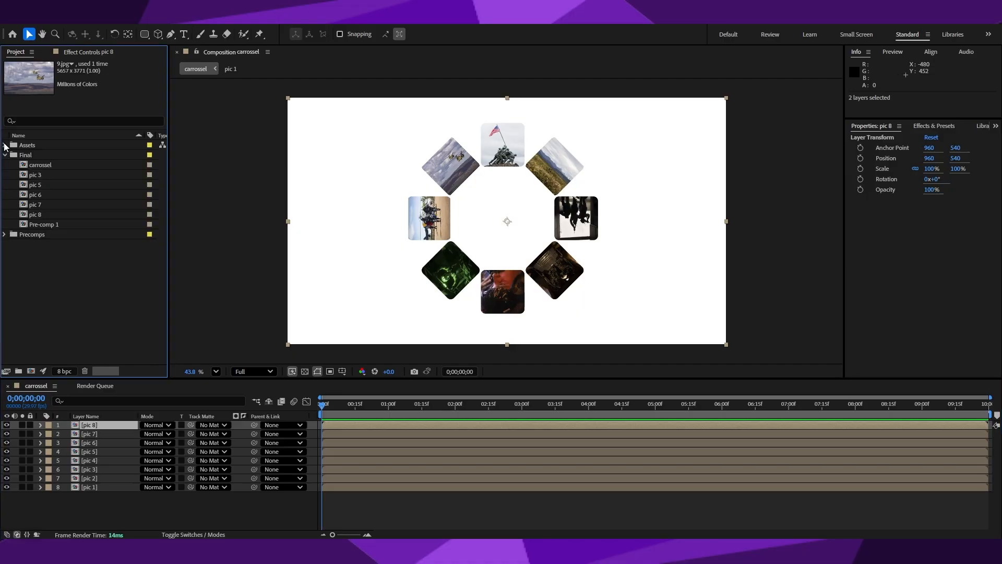
{"action": "left_click", "coordinate": [36, 176]}
{"action": "left_click", "coordinate": [44, 214], "text": "shift"}
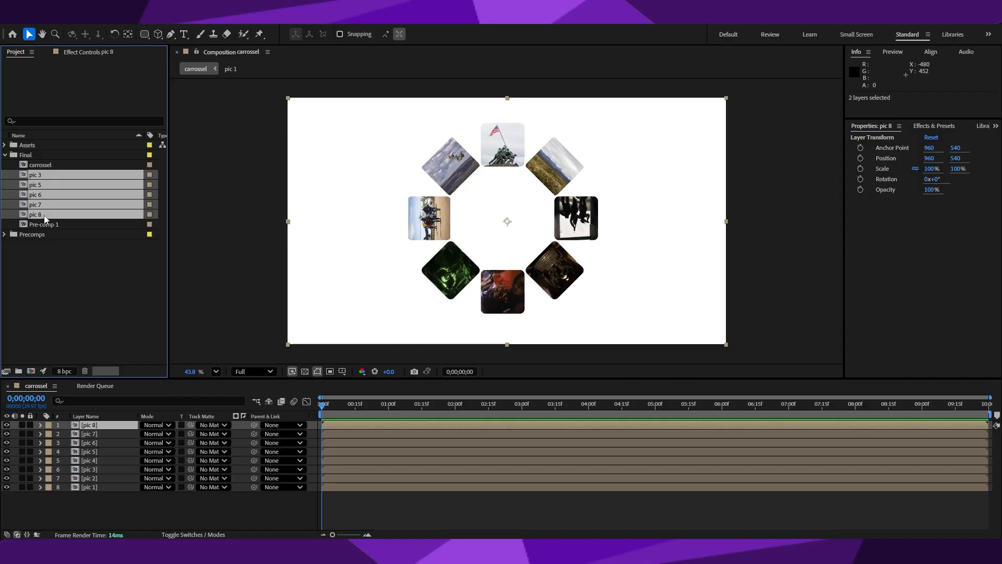
{"action": "left_click", "coordinate": [44, 224], "text": "shift"}
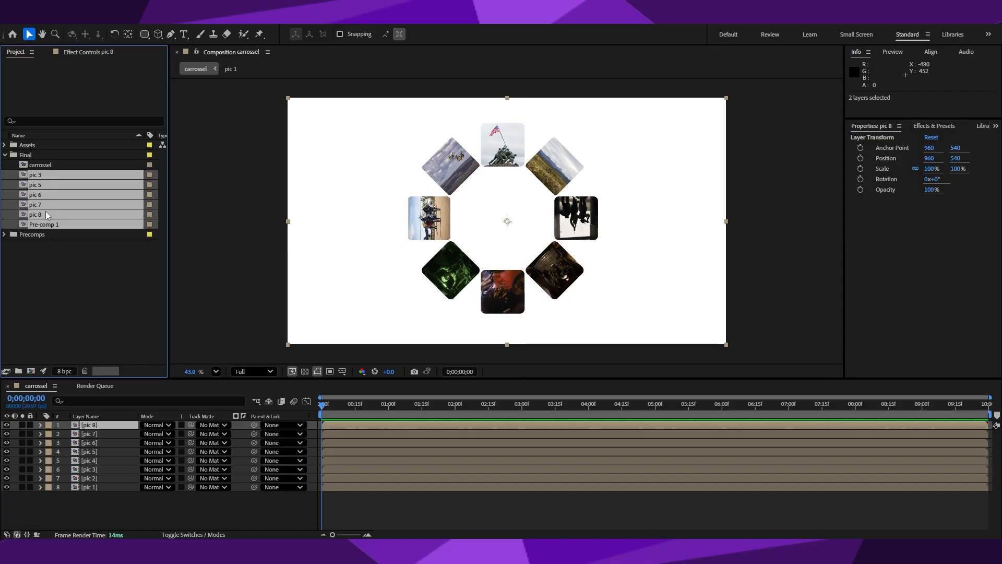
{"action": "left_click_drag", "start_coordinate": [45, 212], "coordinate": [40, 236]}
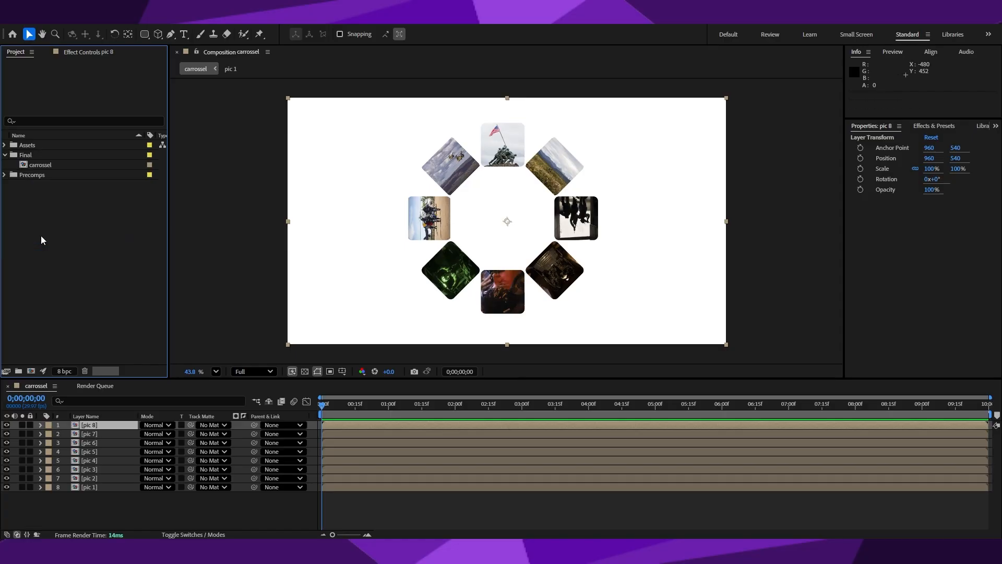
- Rename Pre-comp 1 in the Precomps folder as pic 4
{"action": "left_click", "coordinate": [5, 174]}
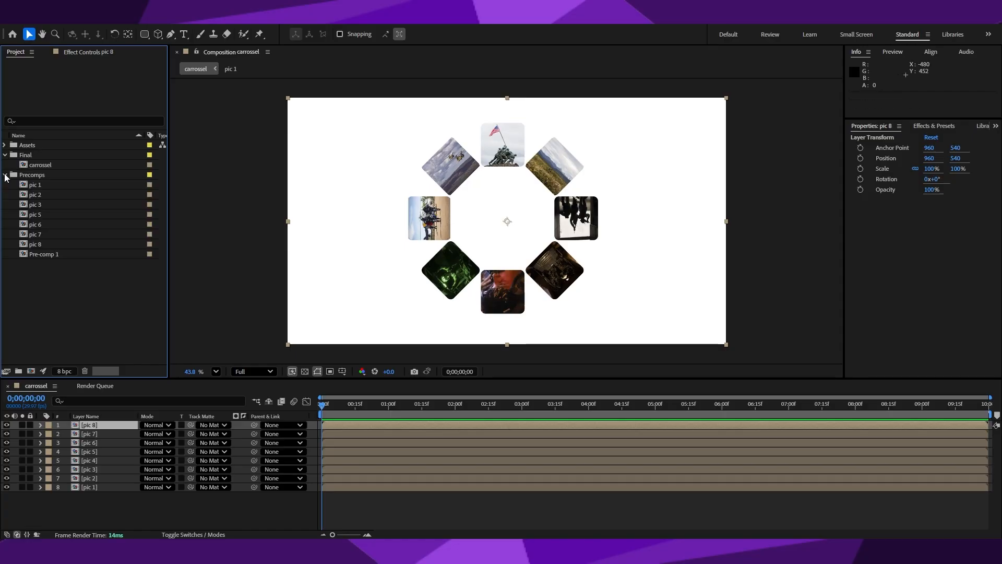
{"action": "right_click", "coordinate": [46, 254]}
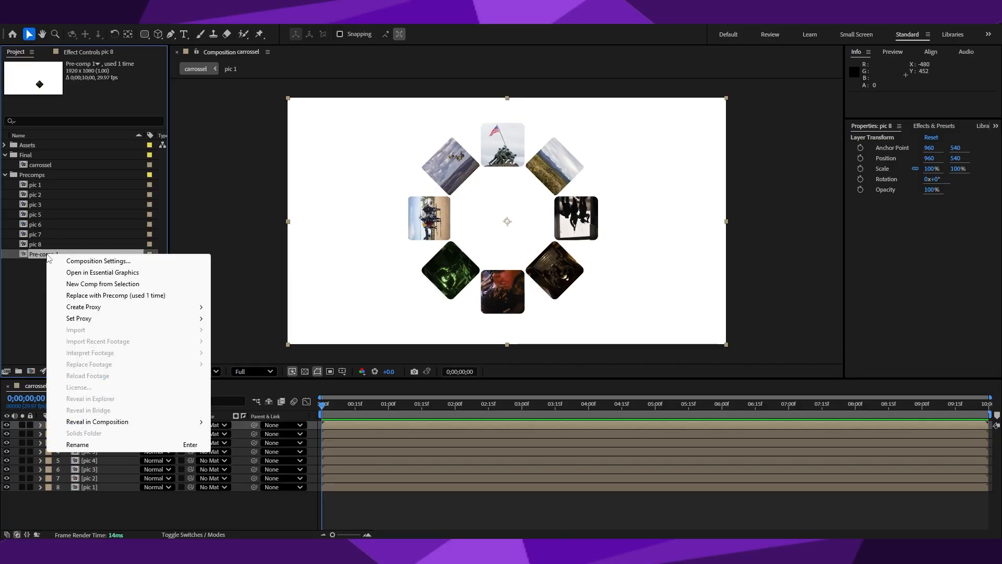
{"action": "left_click", "coordinate": [87, 445]}
{"action": "type", "text": "pl"}
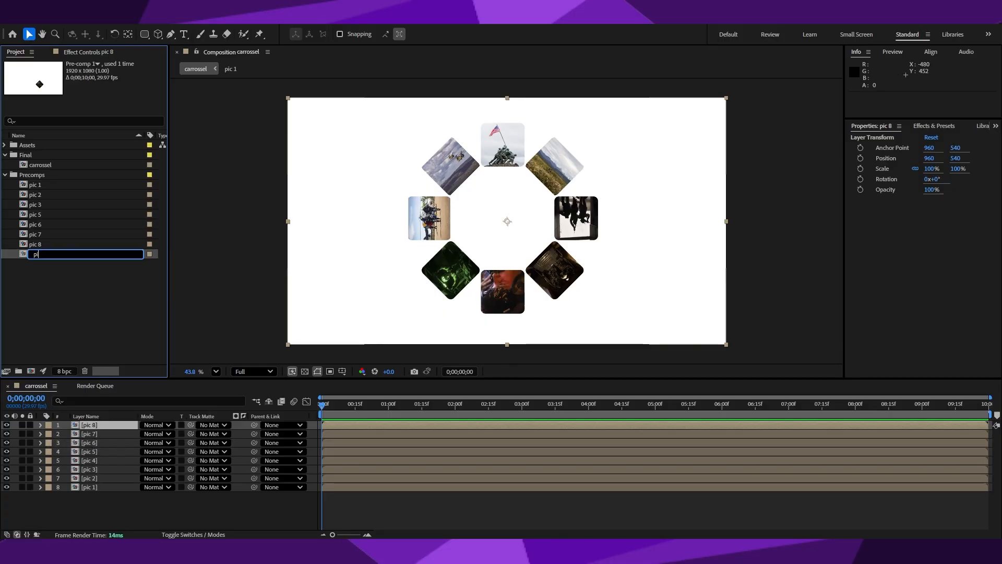
{"action": "type", "text": "c 4"}
{"action": "key", "text": "Return"}
{"action": "left_click", "coordinate": [62, 291]}
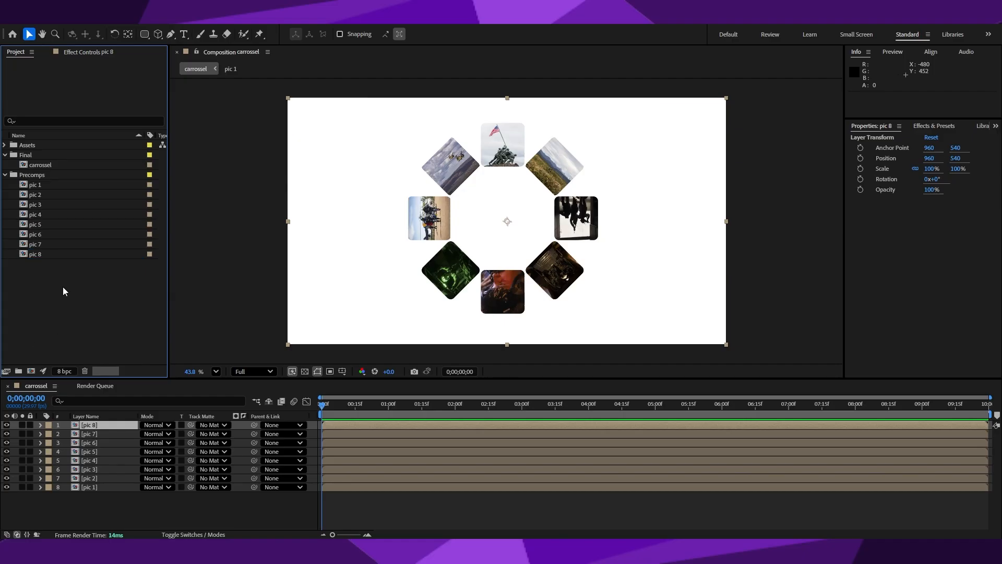
- Check the contents of the Assets folder, and collapse the Assets and Precomps folders
{"action": "left_click", "coordinate": [6, 146]}
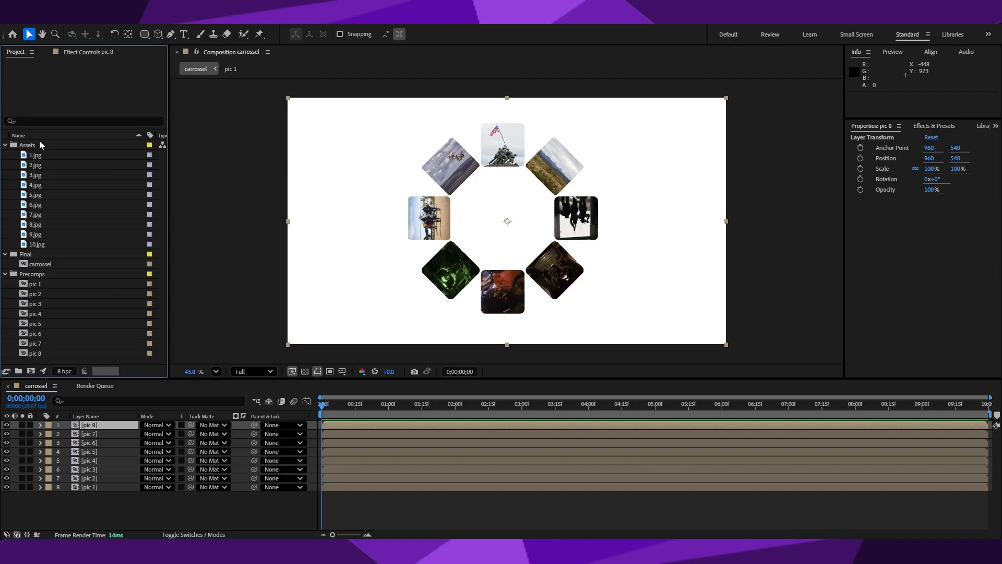
{"action": "left_click", "coordinate": [5, 274]}
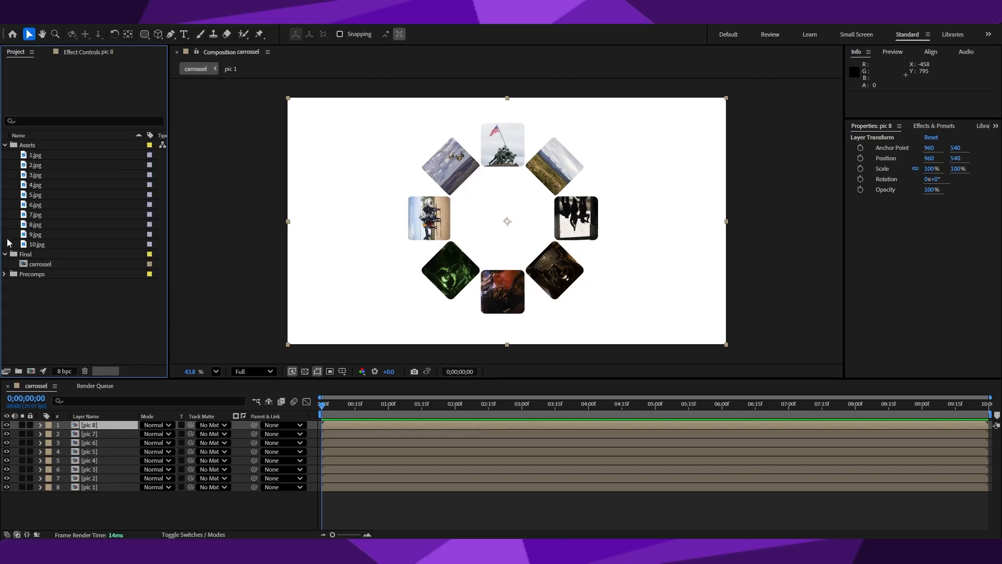
{"action": "left_click", "coordinate": [5, 145]}
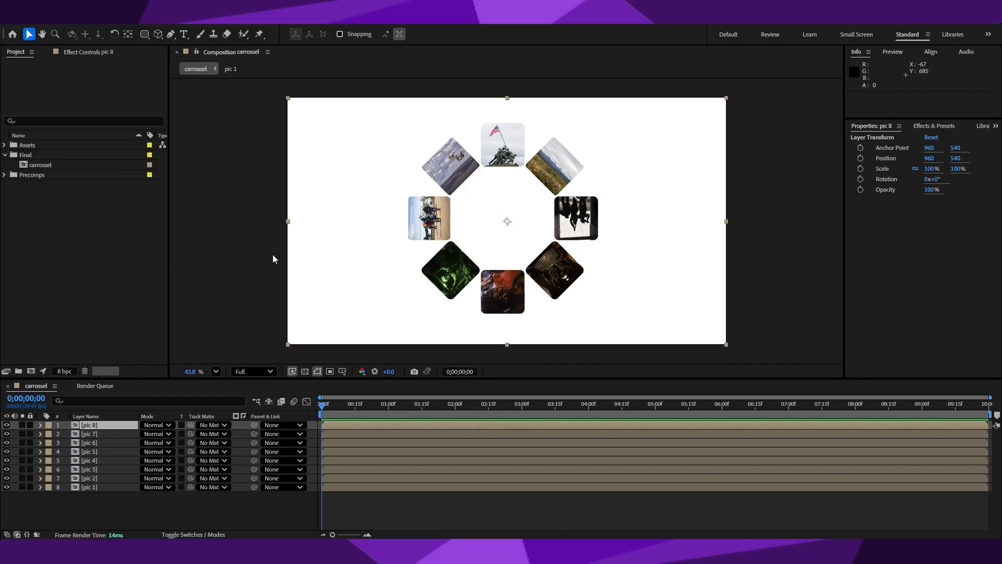
- Add a new null object to the carrossel composition
{"action": "left_click", "coordinate": [804, 205]}
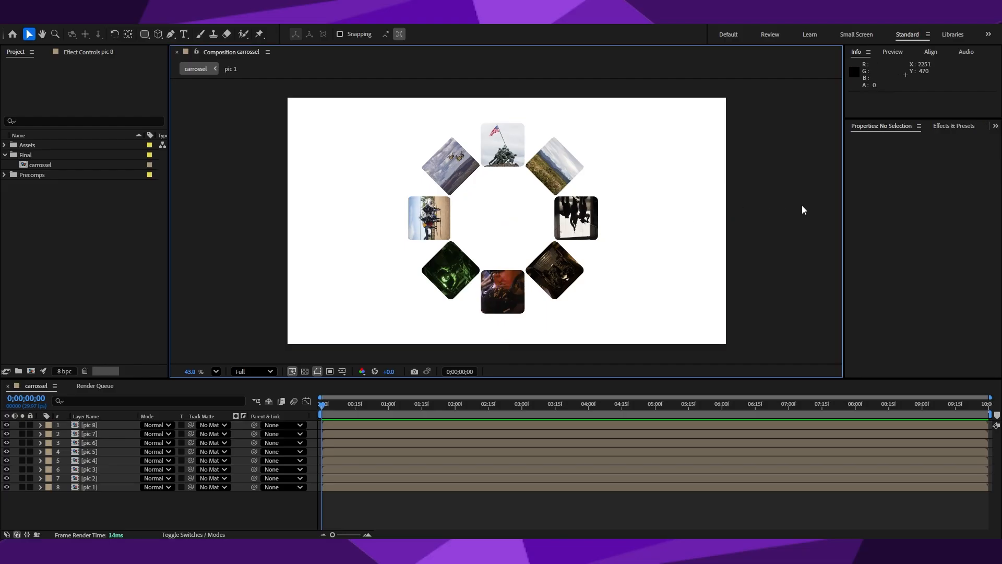
{"action": "left_click", "coordinate": [371, 514]}
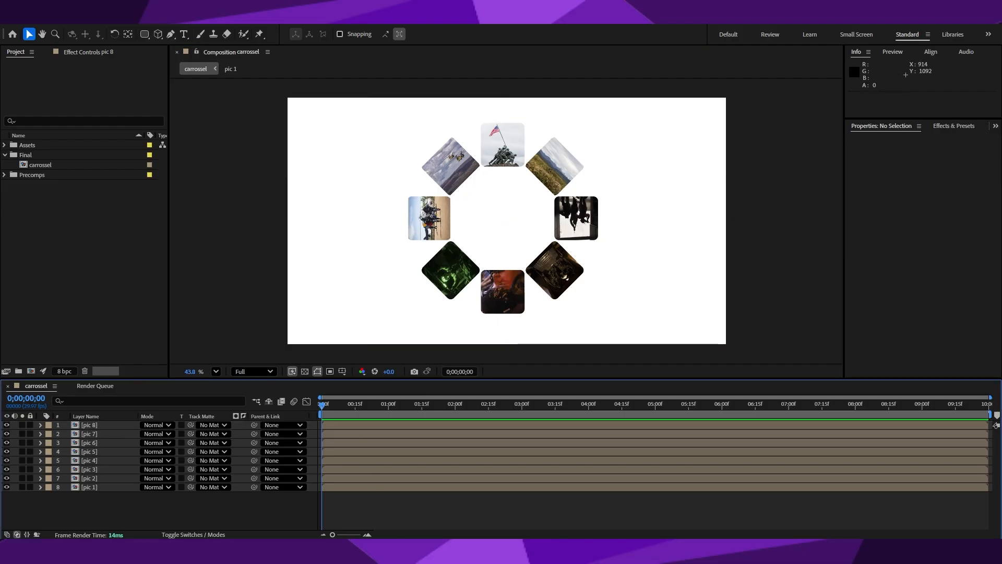
{"action": "right_click", "coordinate": [105, 512]}
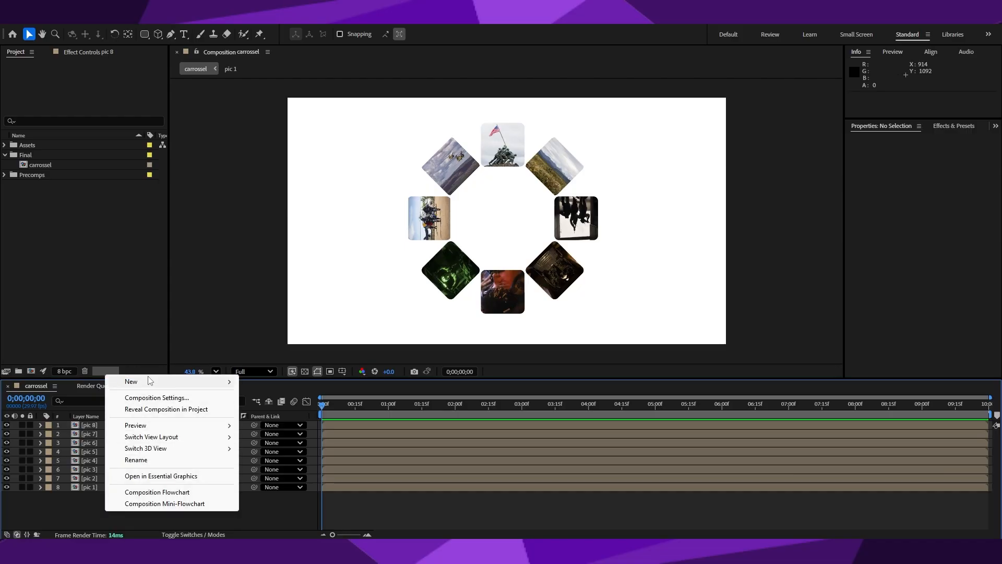
{"action": "mouse_move", "coordinate": [151, 385]}
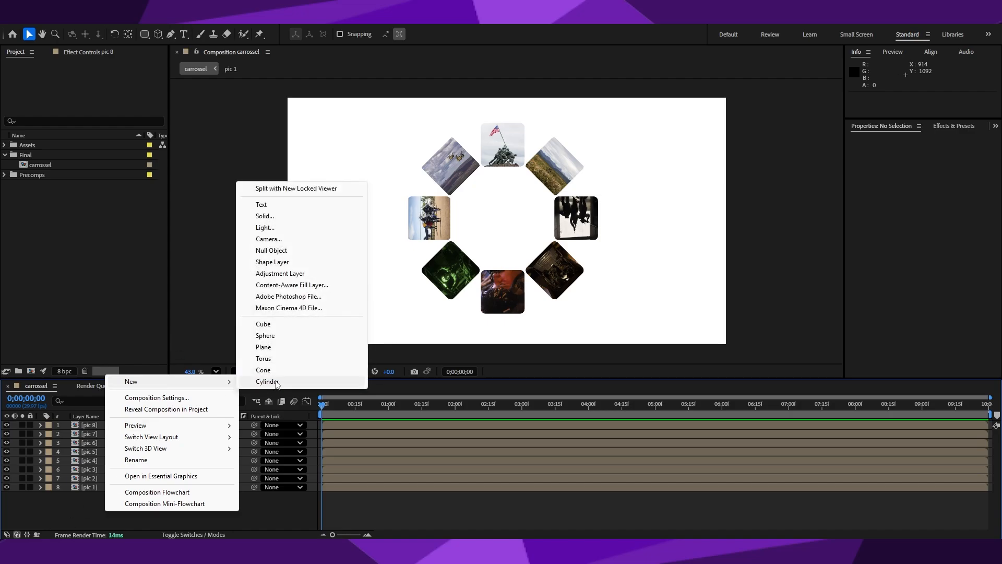
{"action": "left_click", "coordinate": [271, 251]}
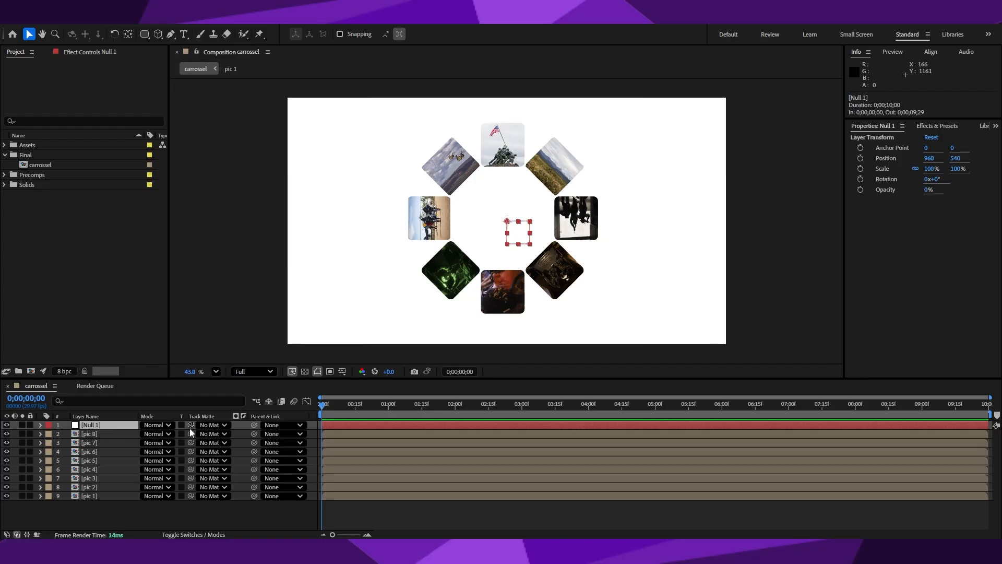
- Parent all eight layers, pic 1 through pic 8, to Null 1
{"action": "left_click", "coordinate": [113, 434]}
{"action": "left_click", "coordinate": [109, 496], "text": "shift"}
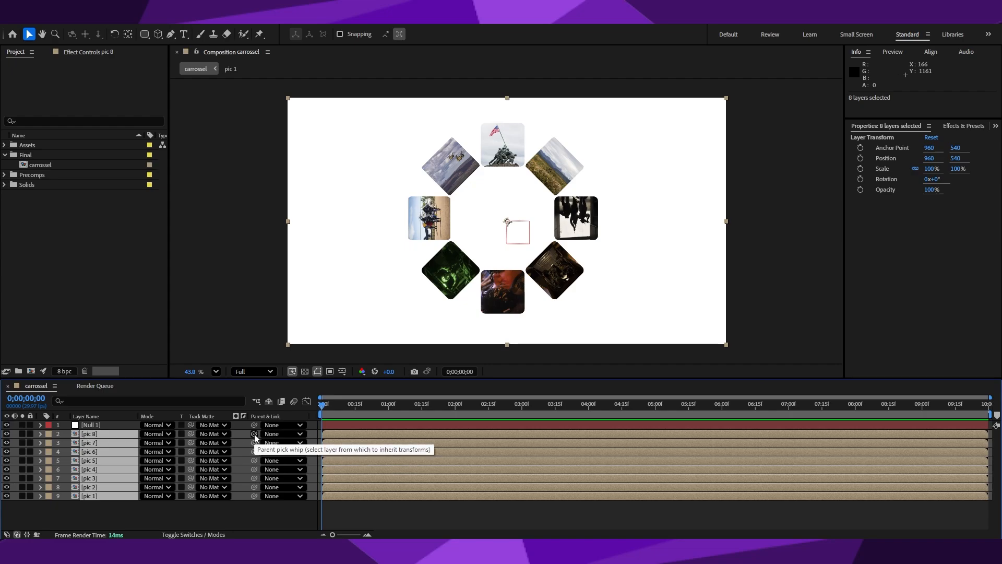
{"action": "left_click_drag", "start_coordinate": [255, 434], "coordinate": [97, 425]}
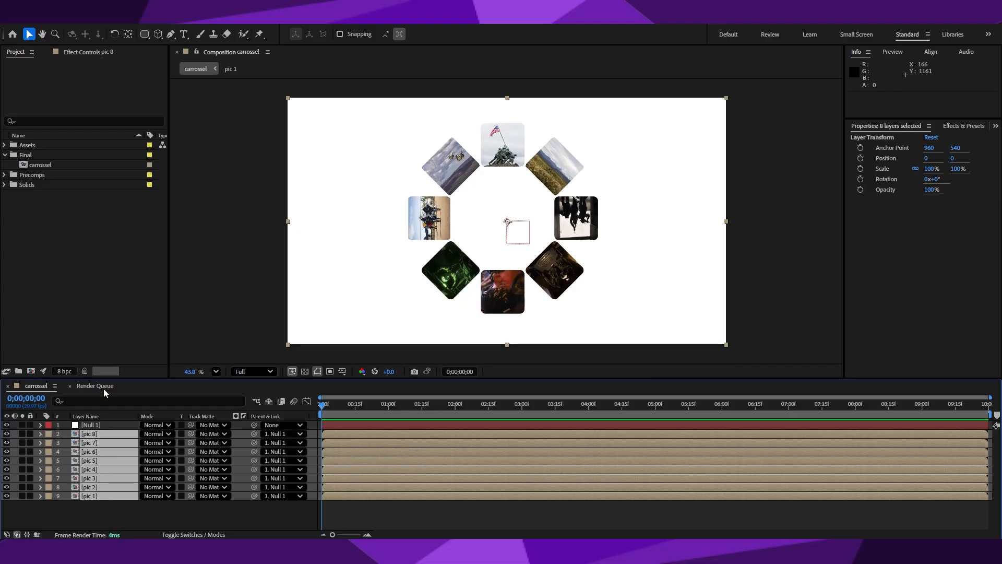
- Reveal the transform properties of Null 1 in the timeline
{"action": "left_click", "coordinate": [92, 425]}
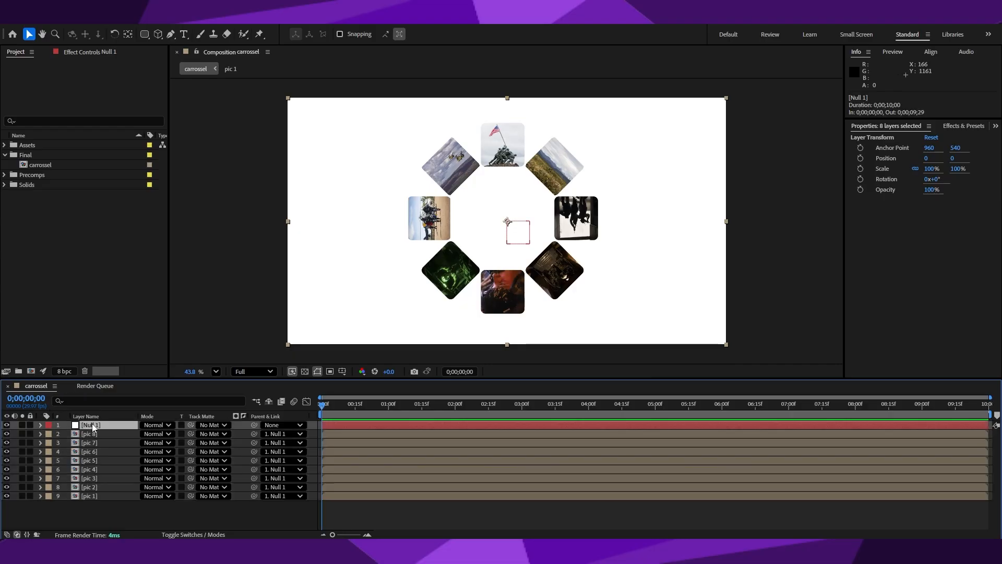
{"action": "left_click", "coordinate": [39, 425]}
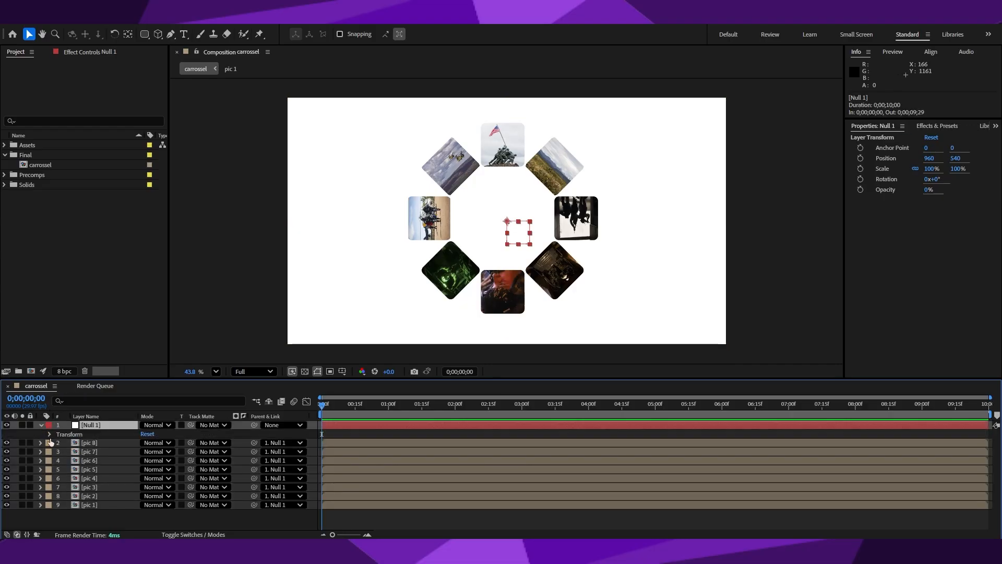
{"action": "left_click", "coordinate": [48, 434]}
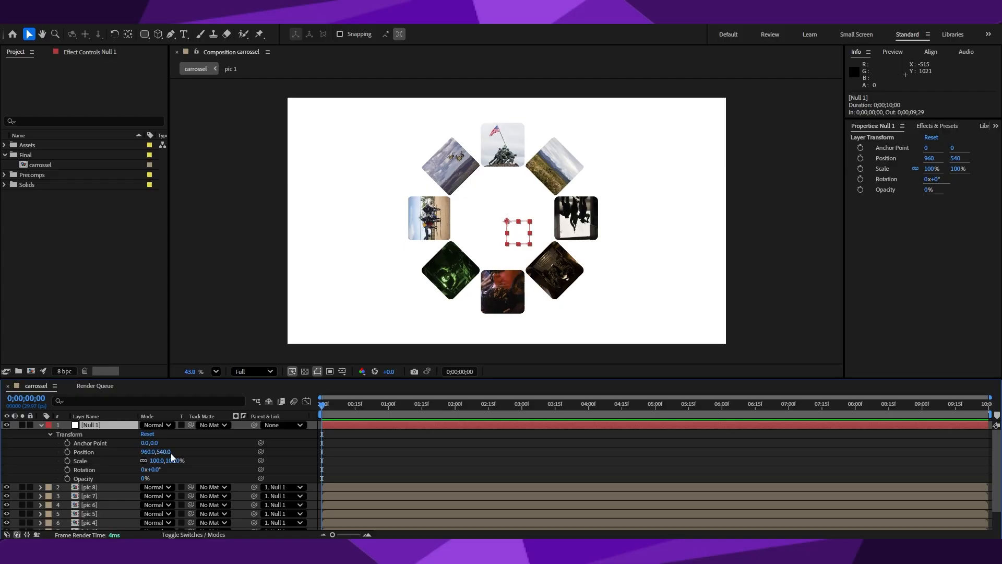
- Try changing Null 1's vertical position and scale to test the parenting, and undo the changes
{"action": "left_click_drag", "start_coordinate": [164, 452], "coordinate": [206, 452]}
{"action": "key", "text": "ctrl+z"}
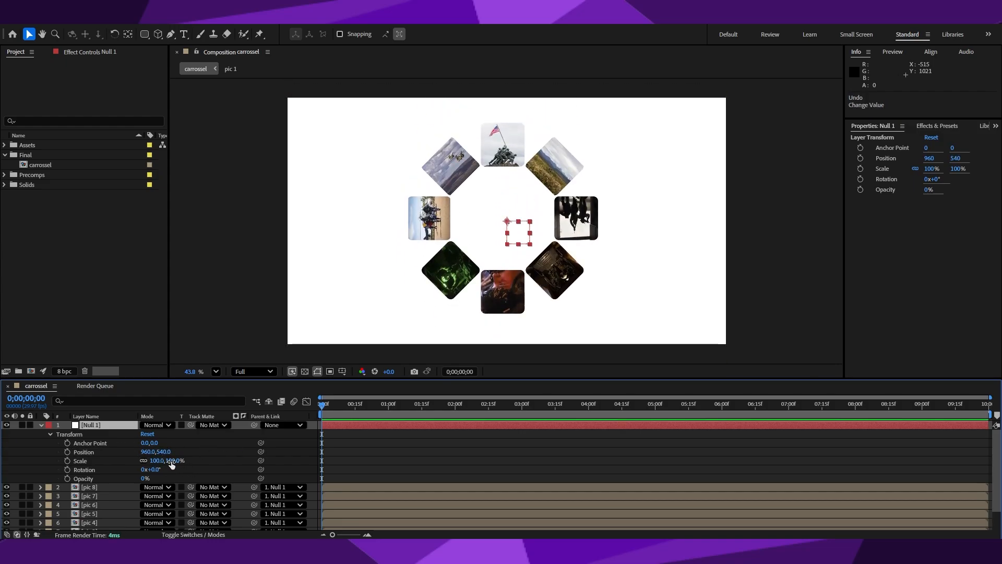
{"action": "left_click_drag", "start_coordinate": [172, 464], "coordinate": [194, 488]}
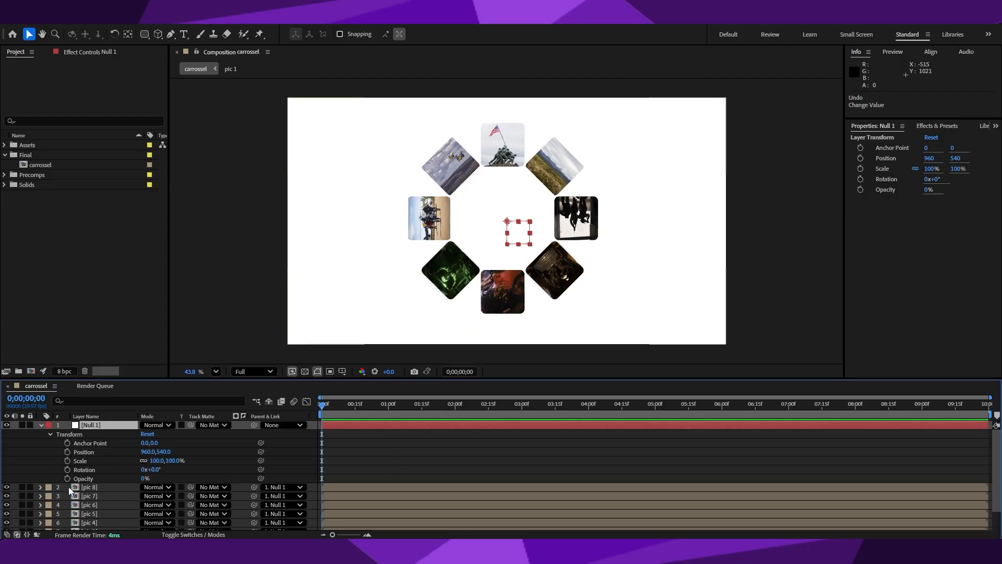
- Start keyframing Null 1's rotation with a 0° keyframe at the first frame
{"action": "left_click", "coordinate": [68, 469]}
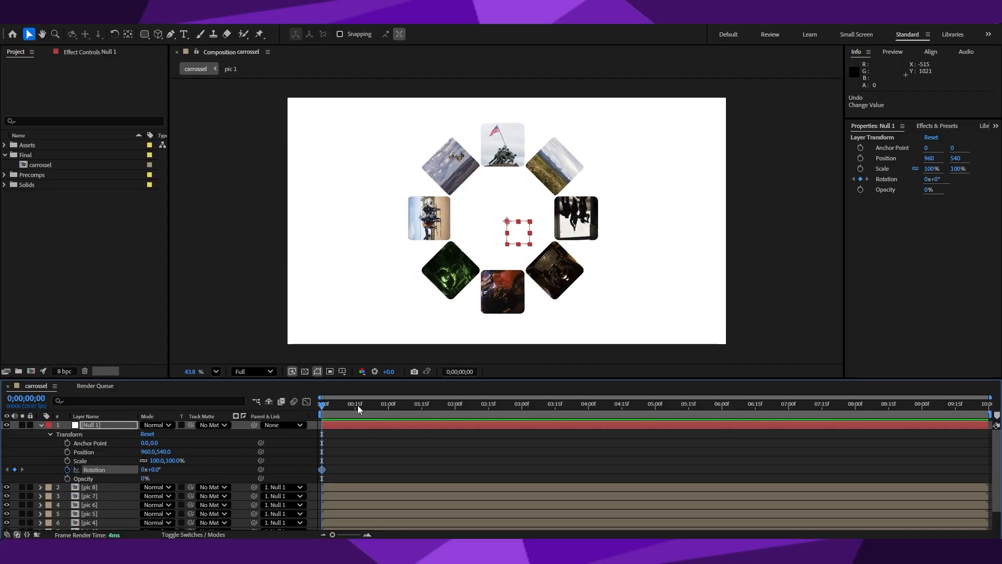
- Add a rotation keyframe of one full turn (360°) to Null 1 at 4 seconds and preview the animation from the start
{"action": "left_click_drag", "start_coordinate": [358, 405], "coordinate": [521, 408]}
{"action": "left_click_drag", "start_coordinate": [522, 405], "coordinate": [590, 403]}
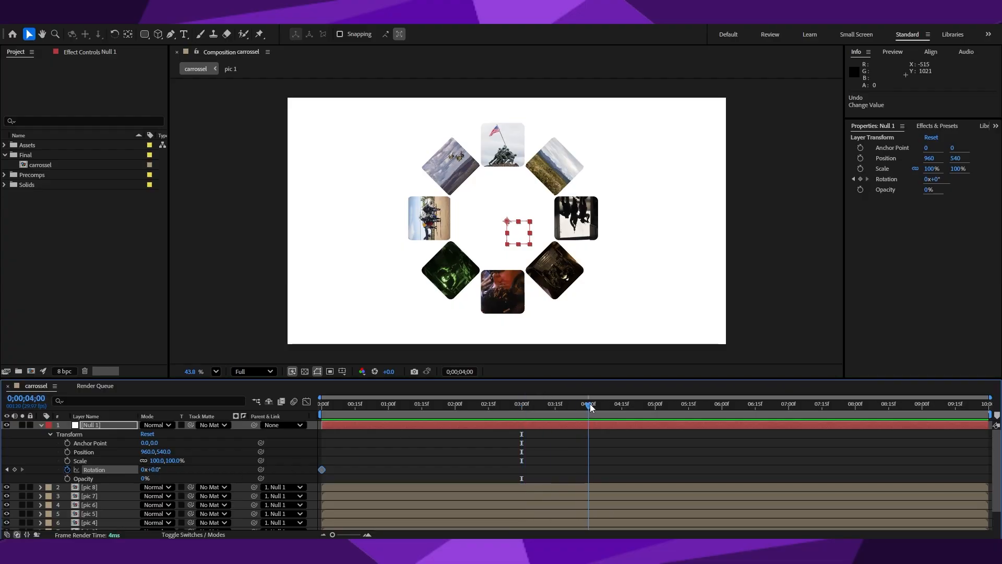
{"action": "left_click", "coordinate": [14, 469]}
{"action": "left_click", "coordinate": [154, 470]}
{"action": "type", "text": "360"}
{"action": "key", "text": "Return"}
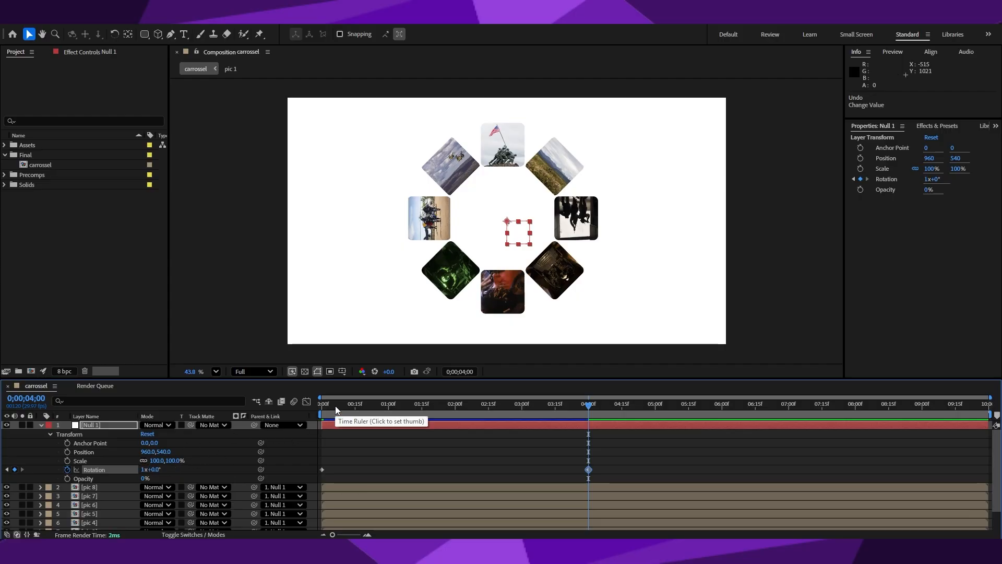
{"action": "left_click_drag", "start_coordinate": [337, 410], "coordinate": [311, 414]}
{"action": "key", "text": "space"}
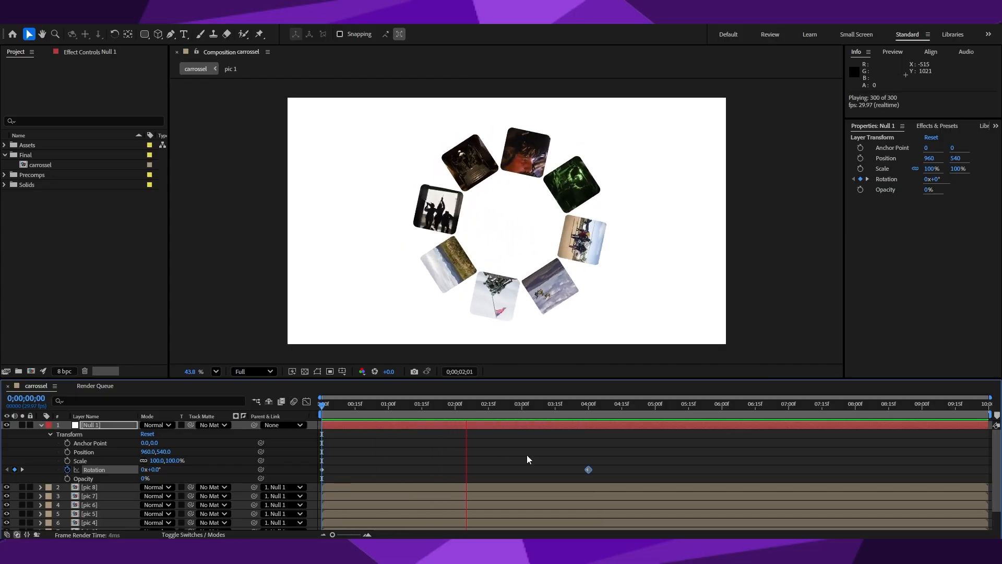
{"action": "key", "text": "space"}
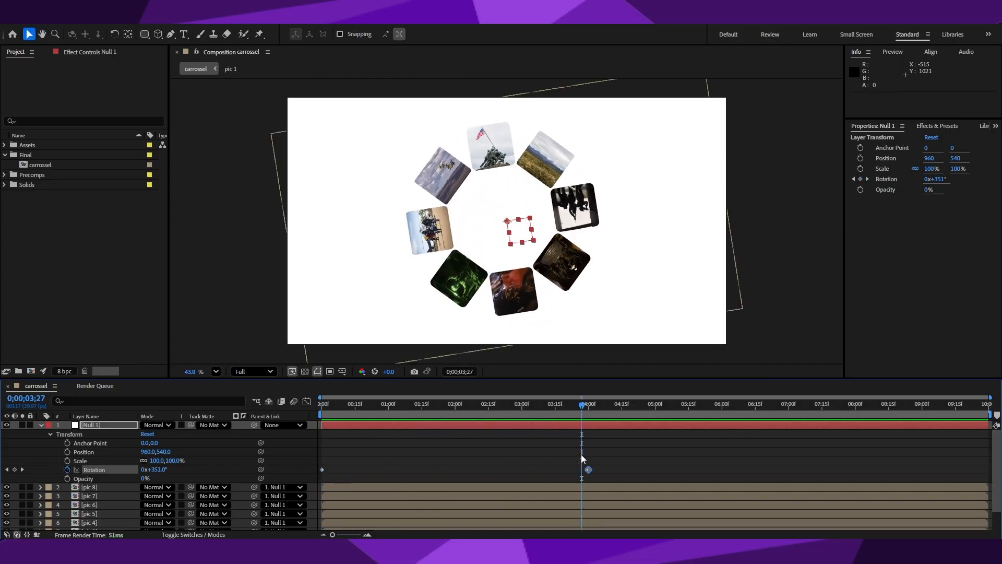
- Move Null 1's second rotation keyframe to the 10-second end of the composition and preview the slower spin
{"action": "left_click_drag", "start_coordinate": [589, 469], "coordinate": [989, 473]}
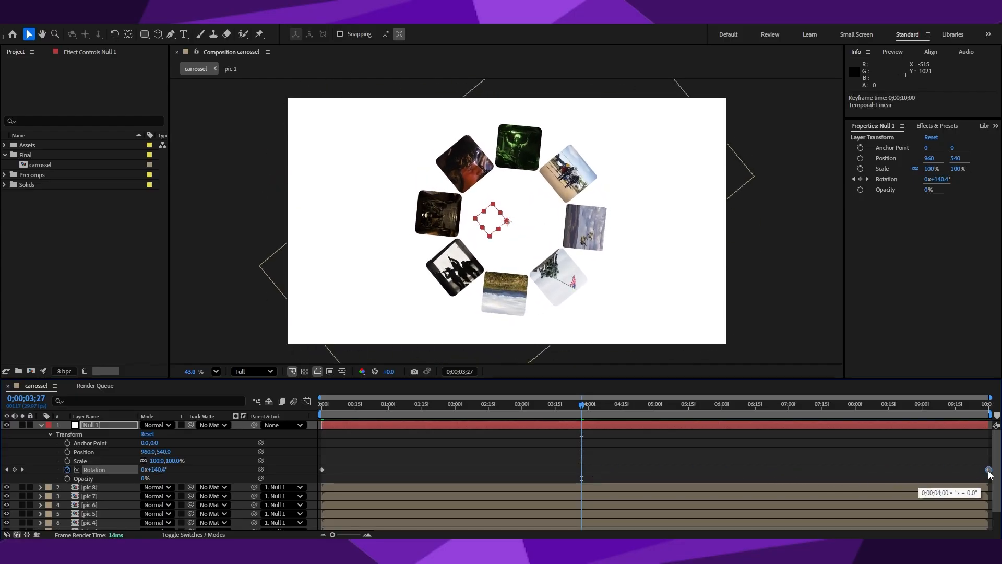
{"action": "key", "text": "space"}
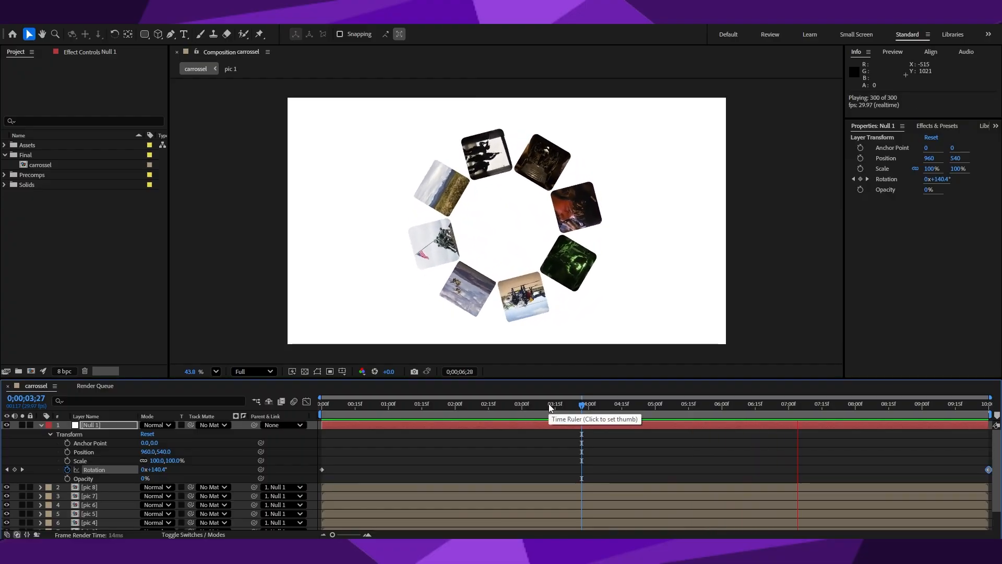
{"action": "key", "text": "space"}
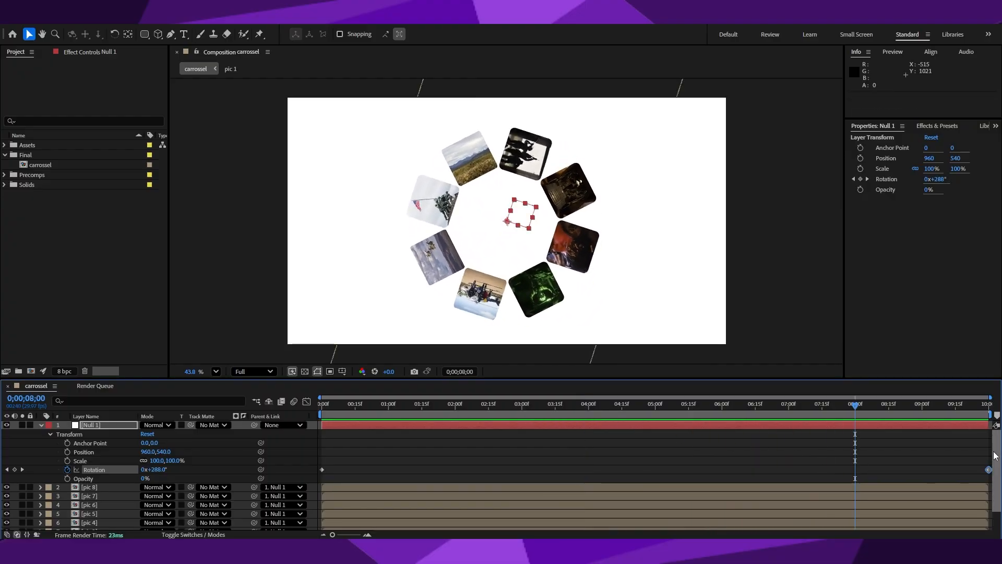
- Apply Easy Ease to both of Null 1's rotation keyframes and preview the eased rotation
{"action": "left_click_drag", "start_coordinate": [992, 454], "coordinate": [308, 474]}
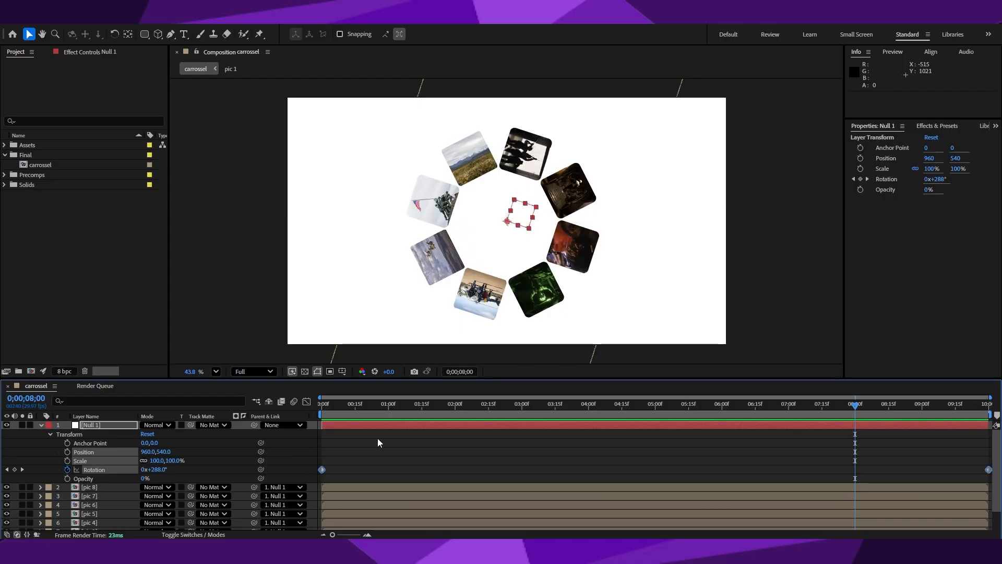
{"action": "key", "text": "F9"}
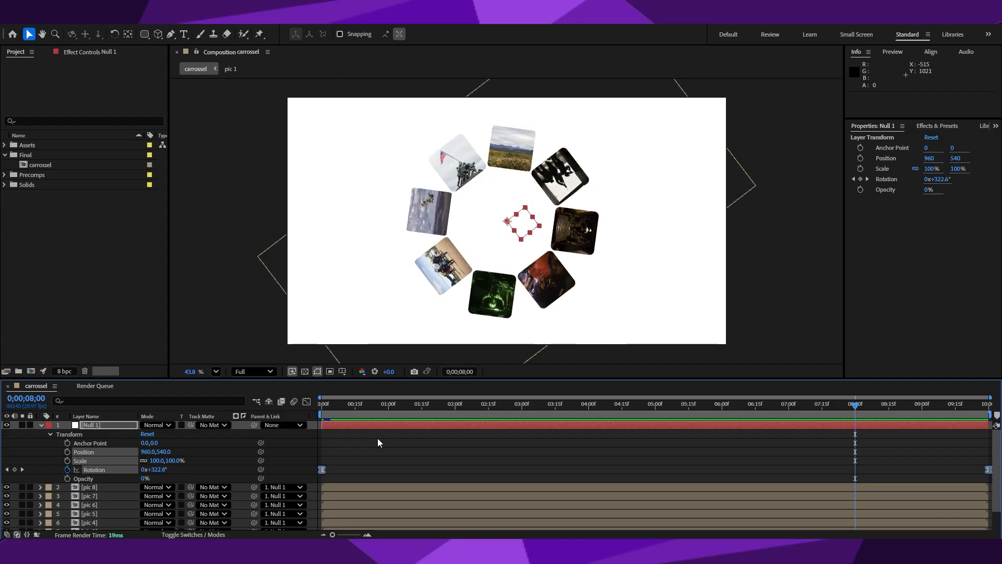
{"action": "key", "text": "space"}
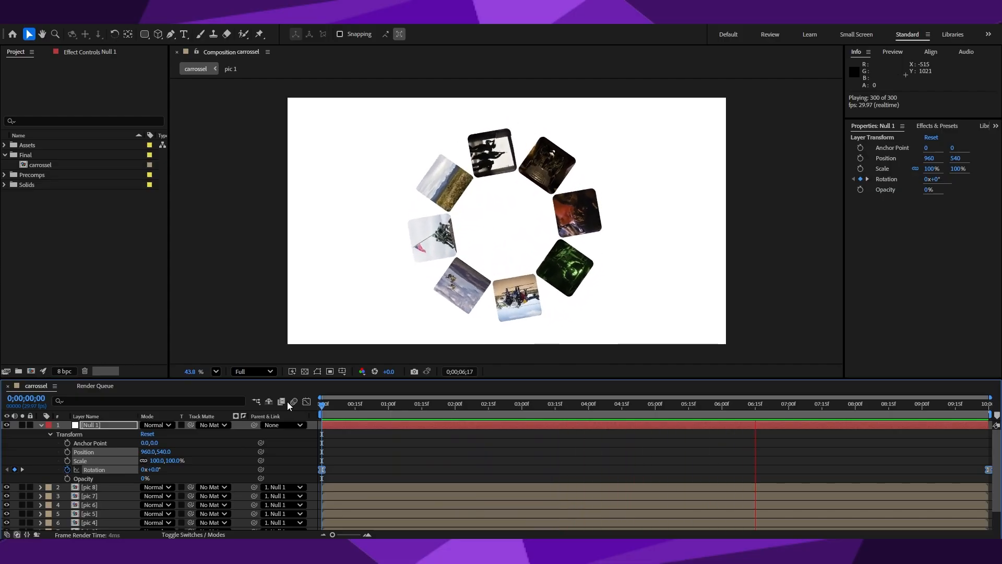
{"action": "key", "text": "space"}
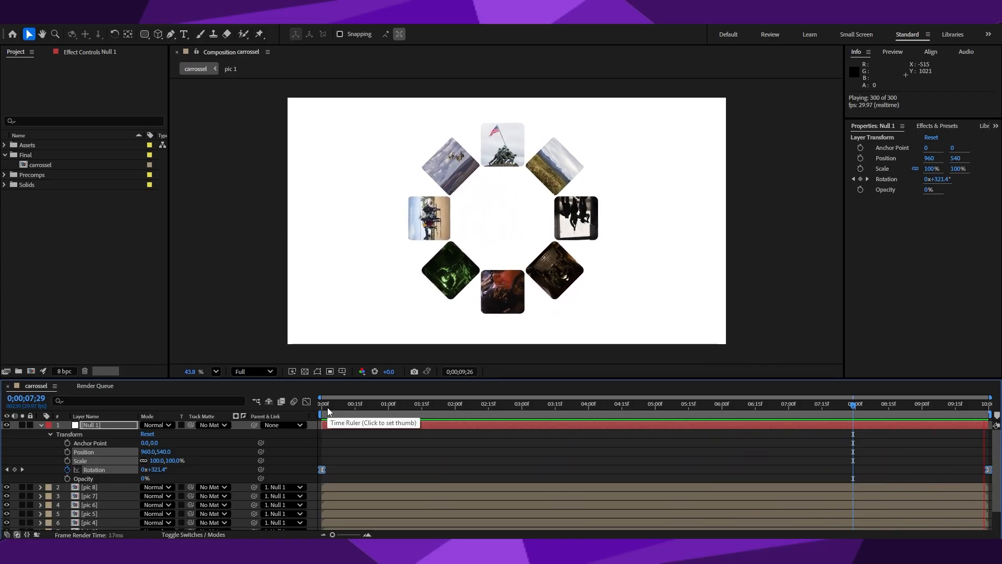
{"action": "left_click", "coordinate": [323, 407]}
{"action": "key", "text": "space"}
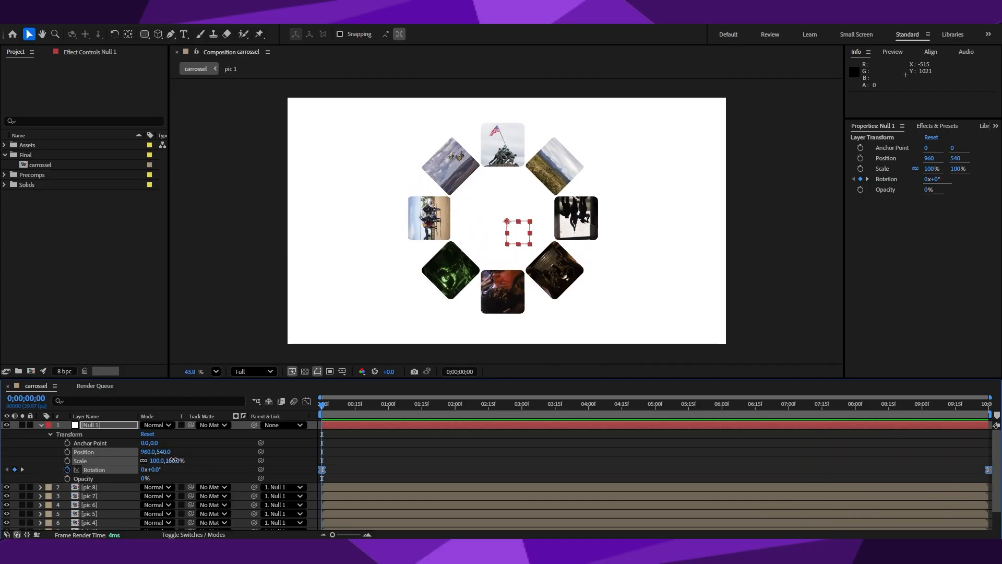
- Reposition Null 1 to 1862, 565 and scale it to 160%, previewing the enlarged carousel's rotation at the frame's right edge
{"action": "left_click_drag", "start_coordinate": [173, 460], "coordinate": [228, 469]}
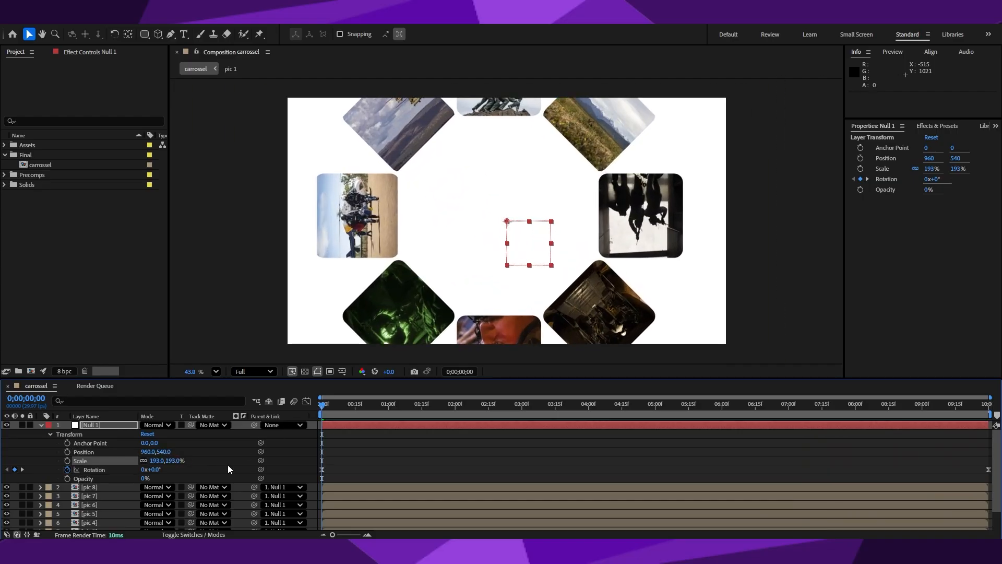
{"action": "left_click_drag", "start_coordinate": [159, 454], "coordinate": [170, 460]}
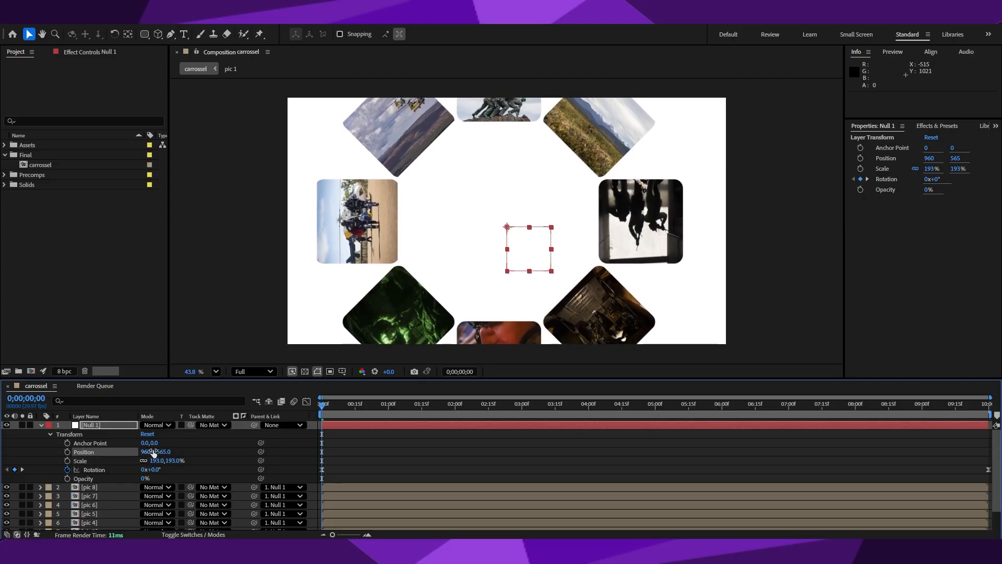
{"action": "left_click_drag", "start_coordinate": [148, 451], "coordinate": [638, 475]}
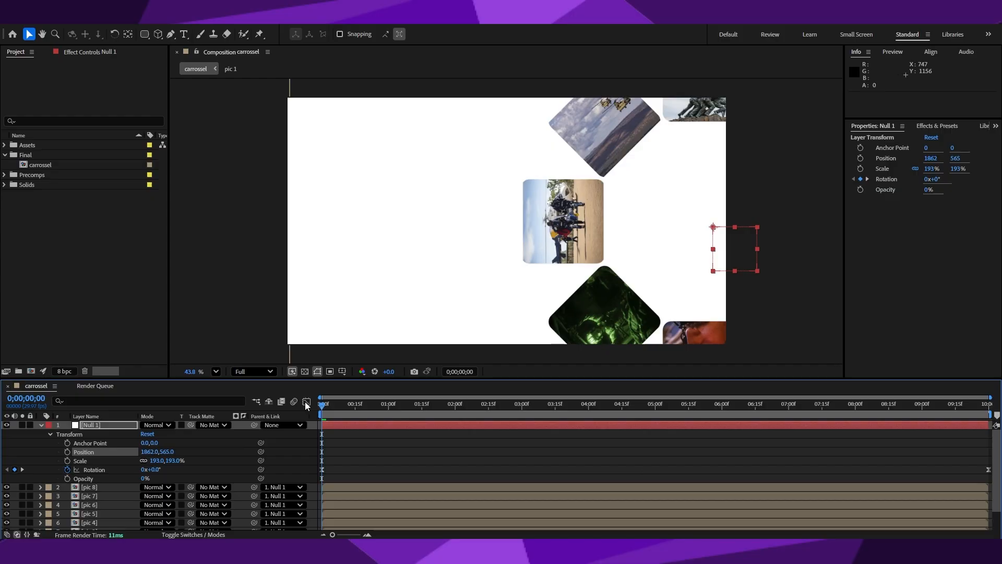
{"action": "key", "text": "space"}
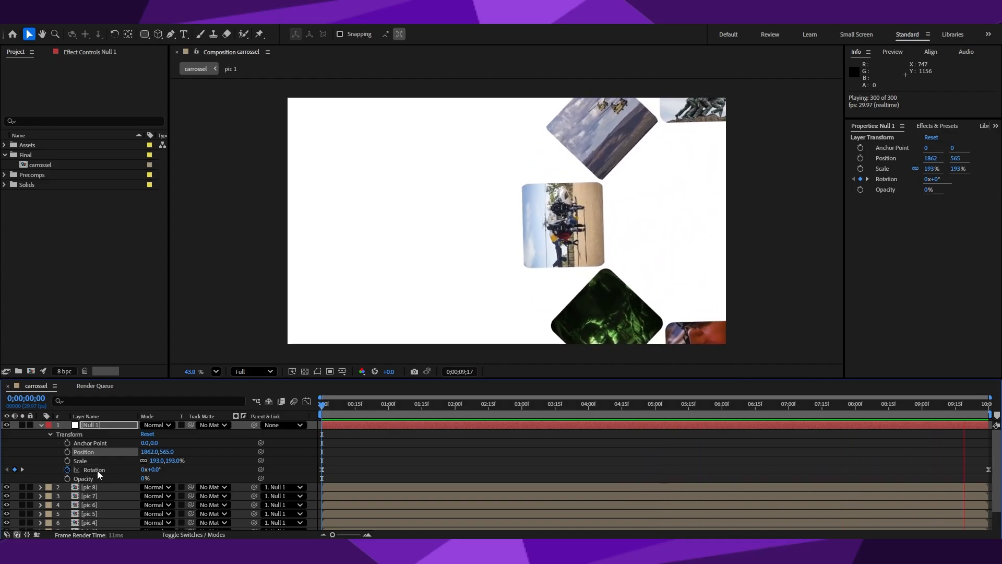
{"action": "left_click_drag", "start_coordinate": [163, 461], "coordinate": [156, 461]}
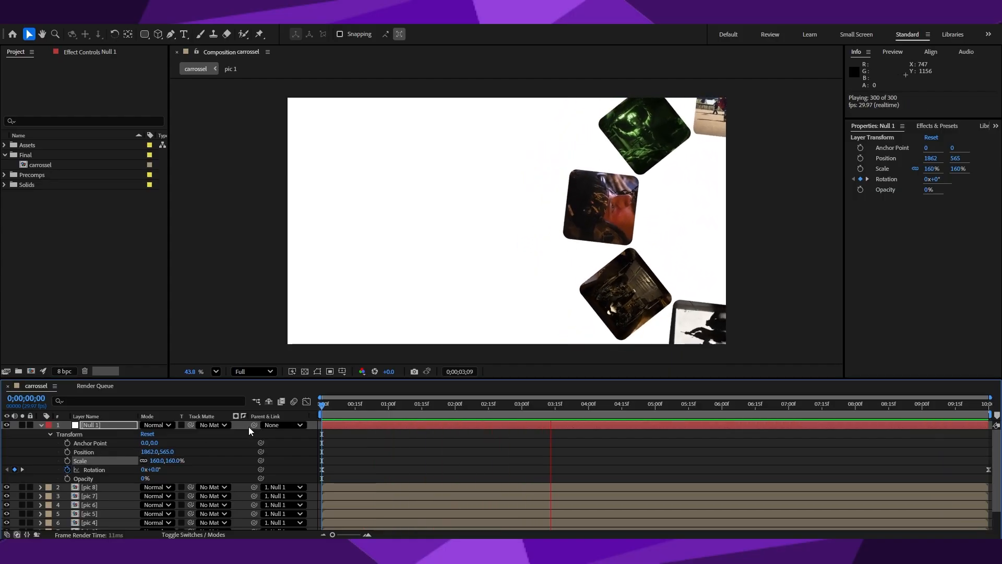